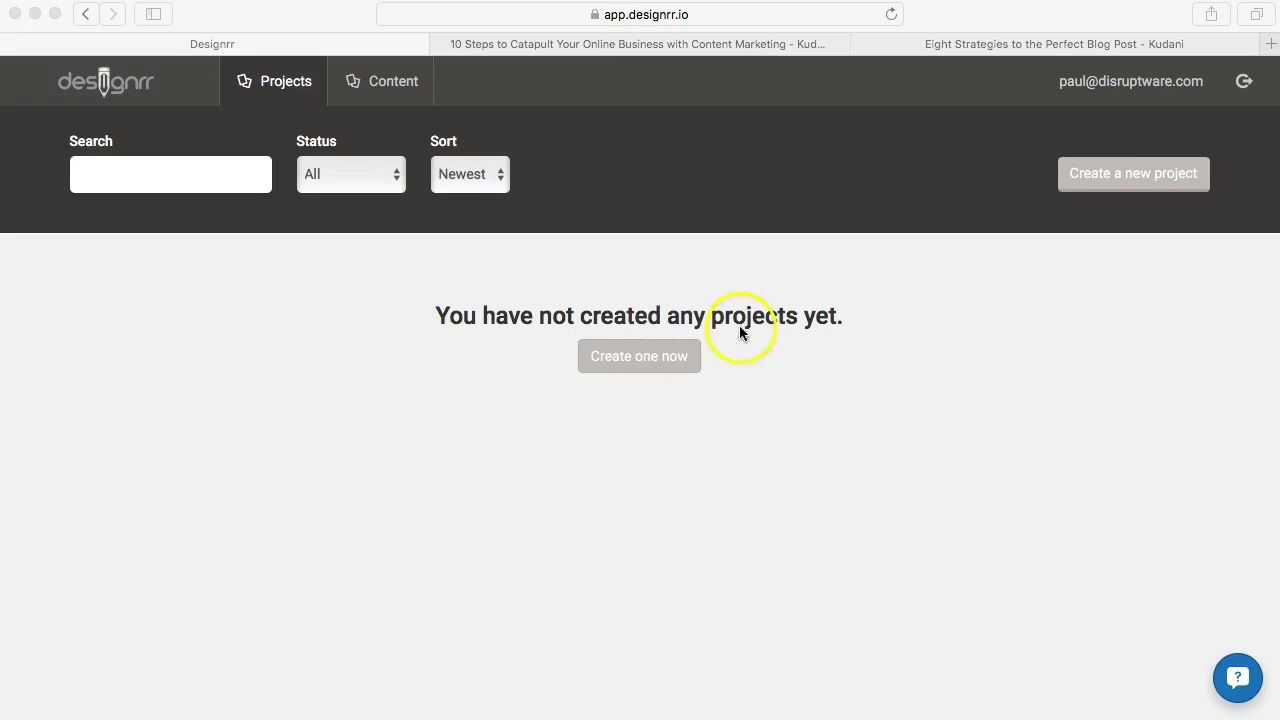
Start a new project from the website URL of the Kudani post "10 Steps to Catapult Your Online Business with Content Marketing".
click(655, 362)
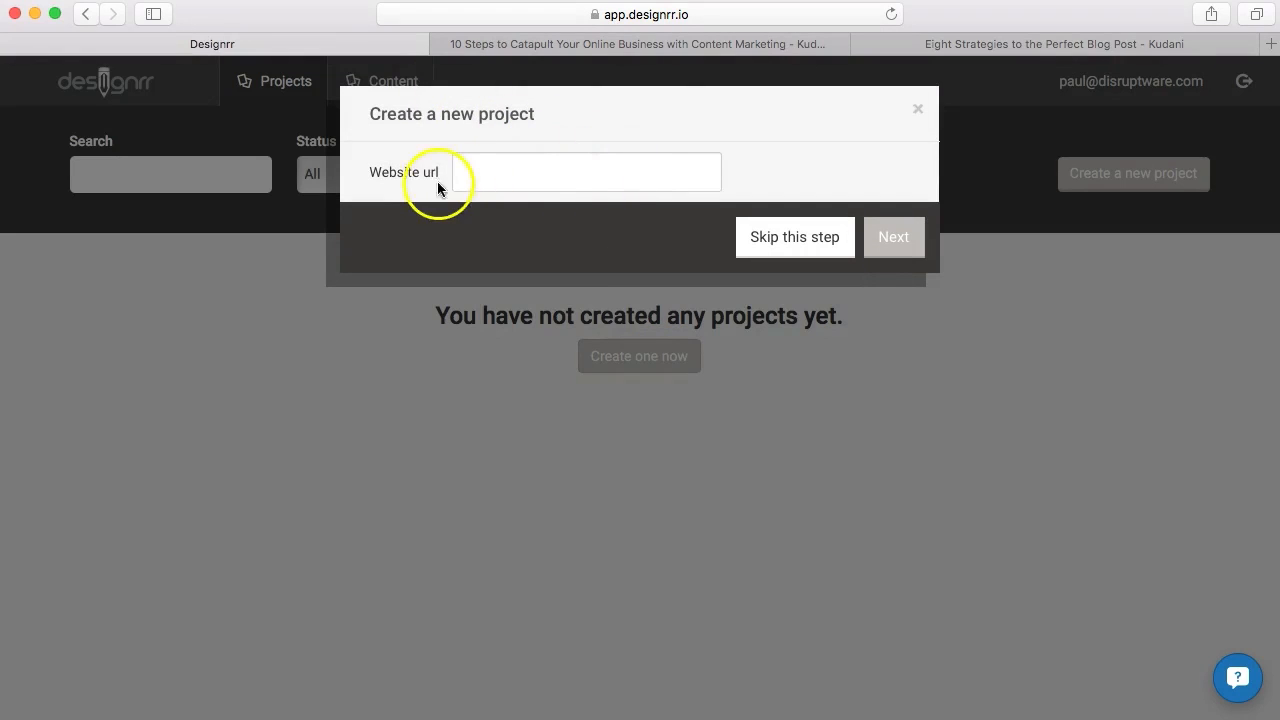
click(676, 46)
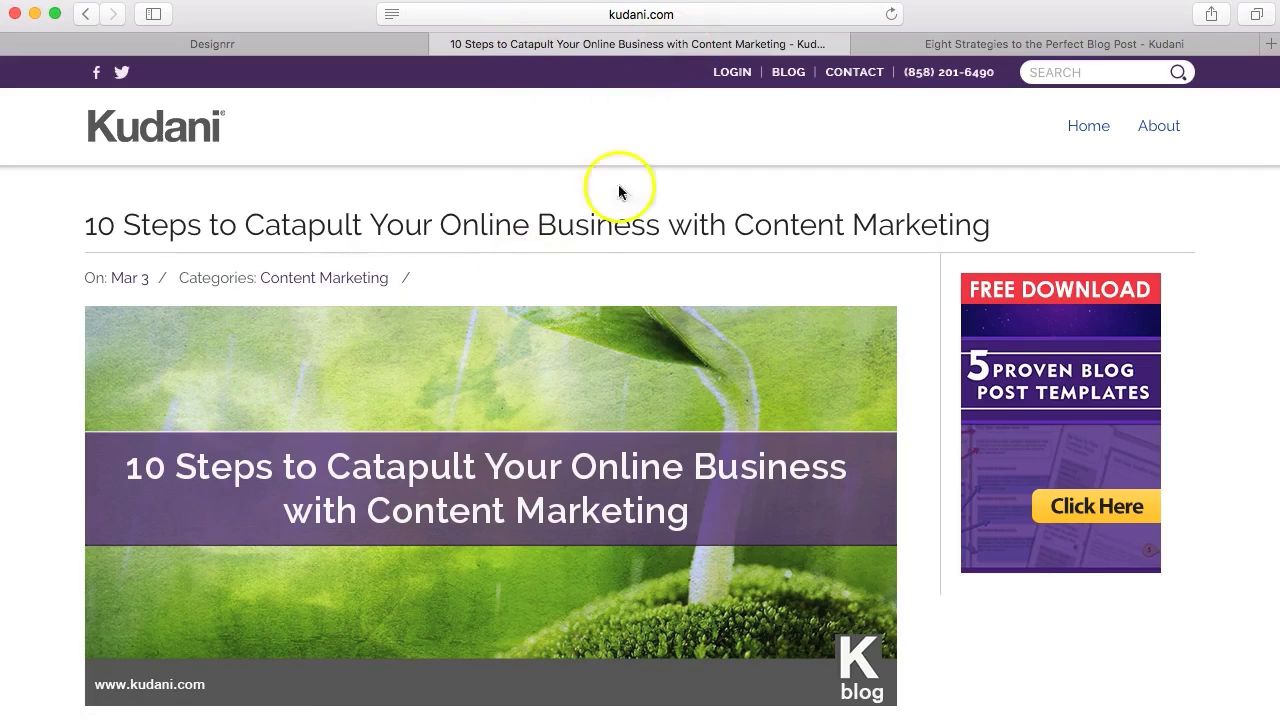
click(667, 14)
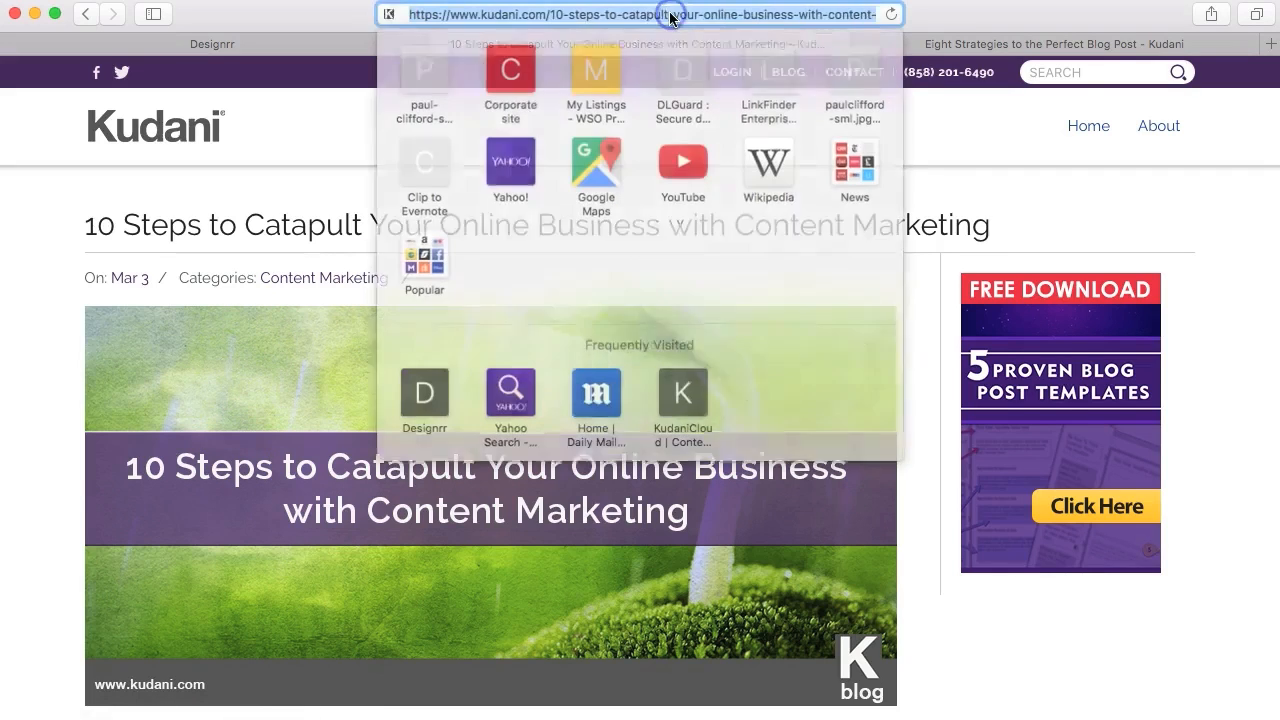
click(1028, 137)
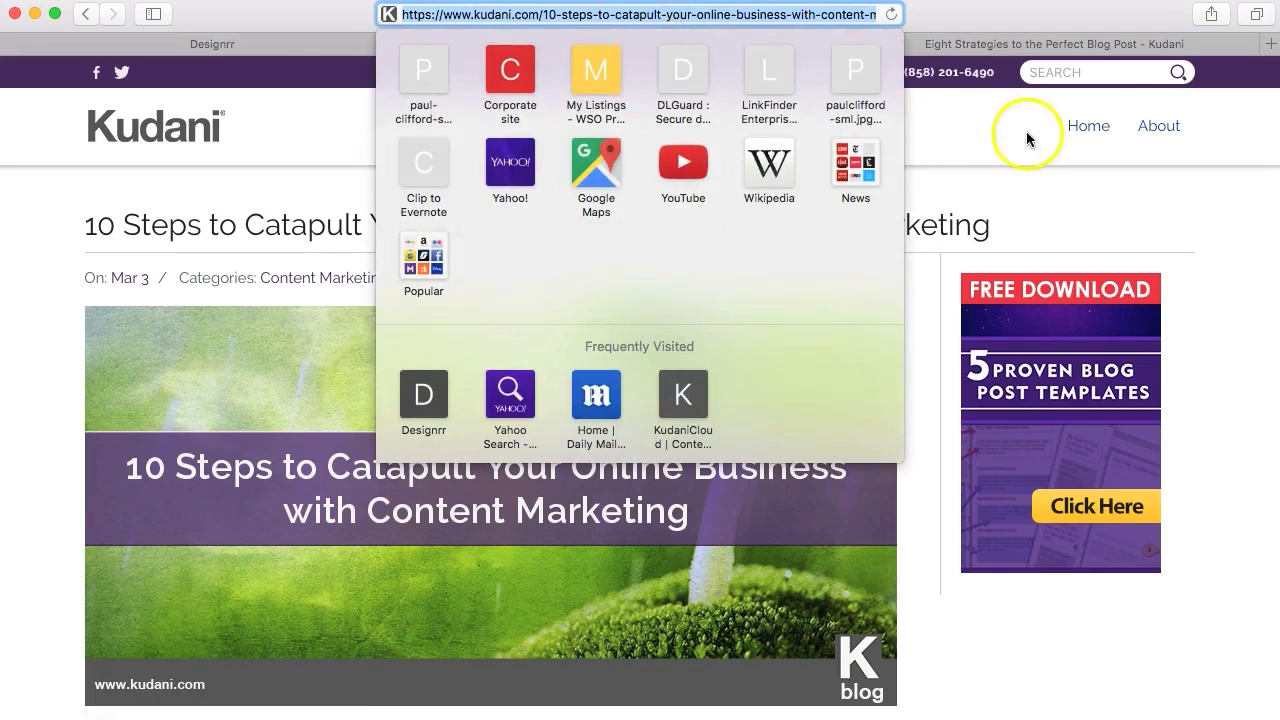
click(305, 42)
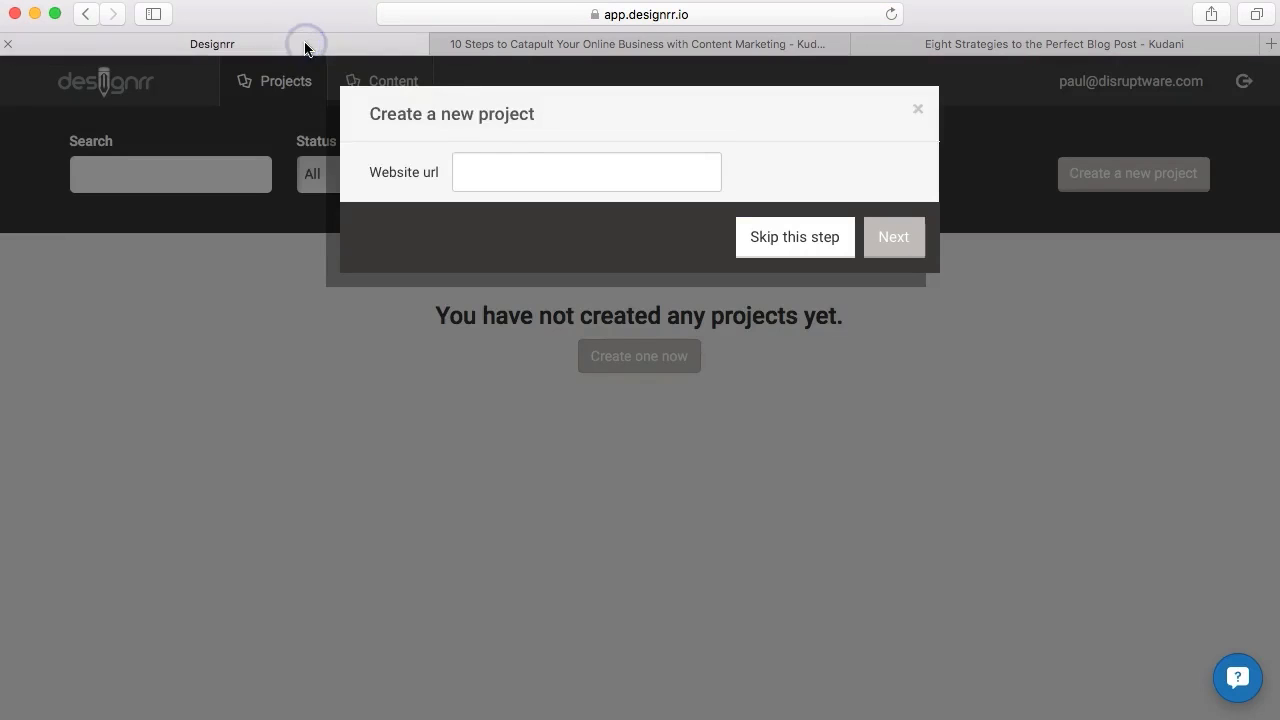
click(500, 172)
key(super+v)
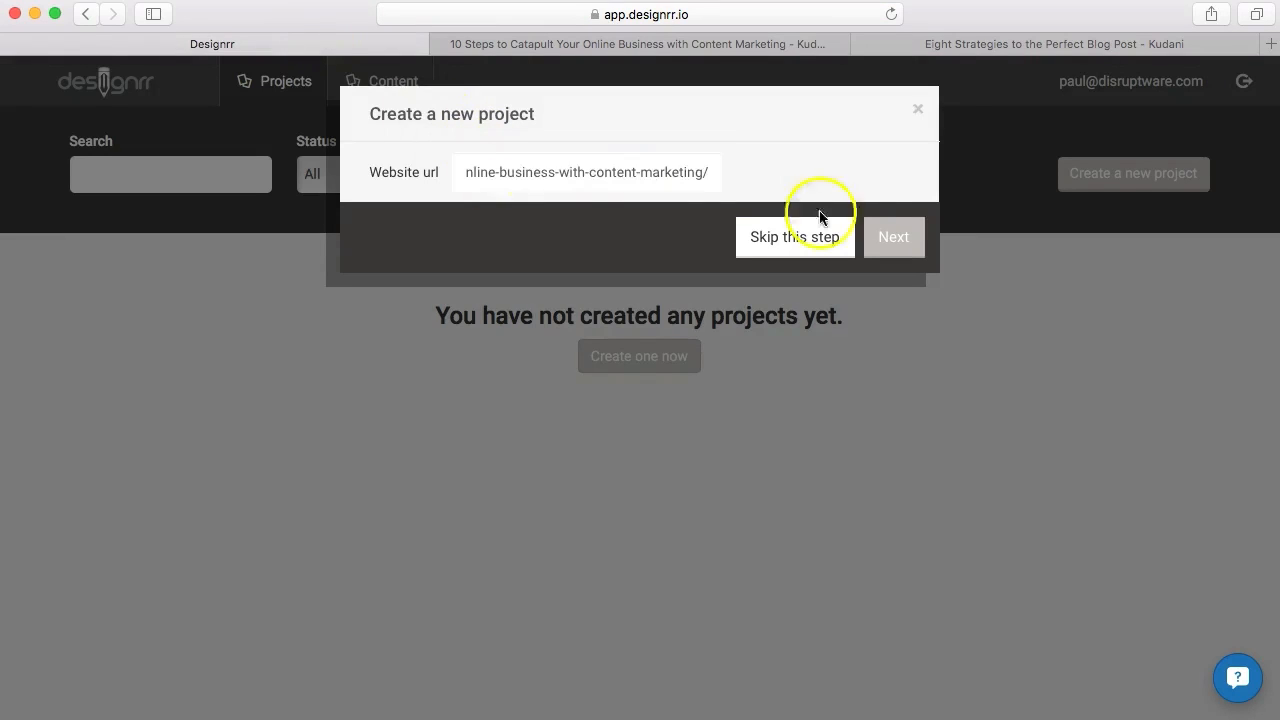
click(905, 240)
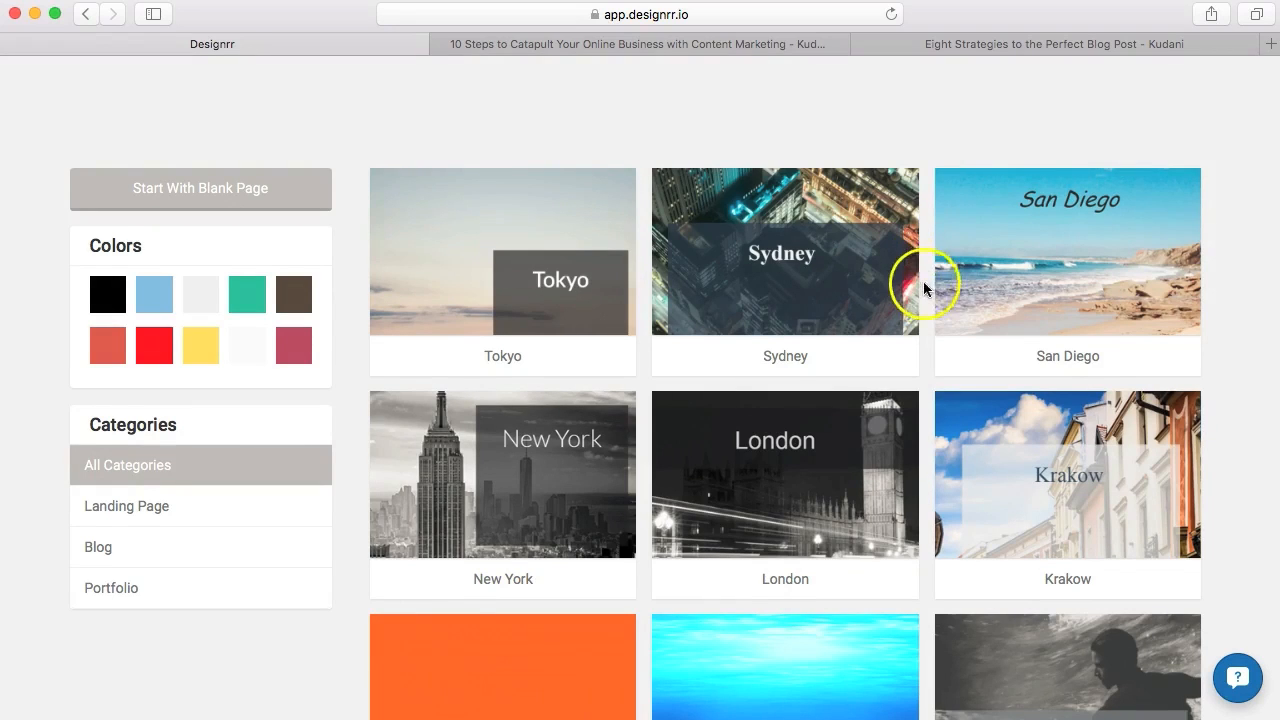
Choose the Tokyo template and create the project under a Kudani project name.
scroll(924, 285, down, 1)
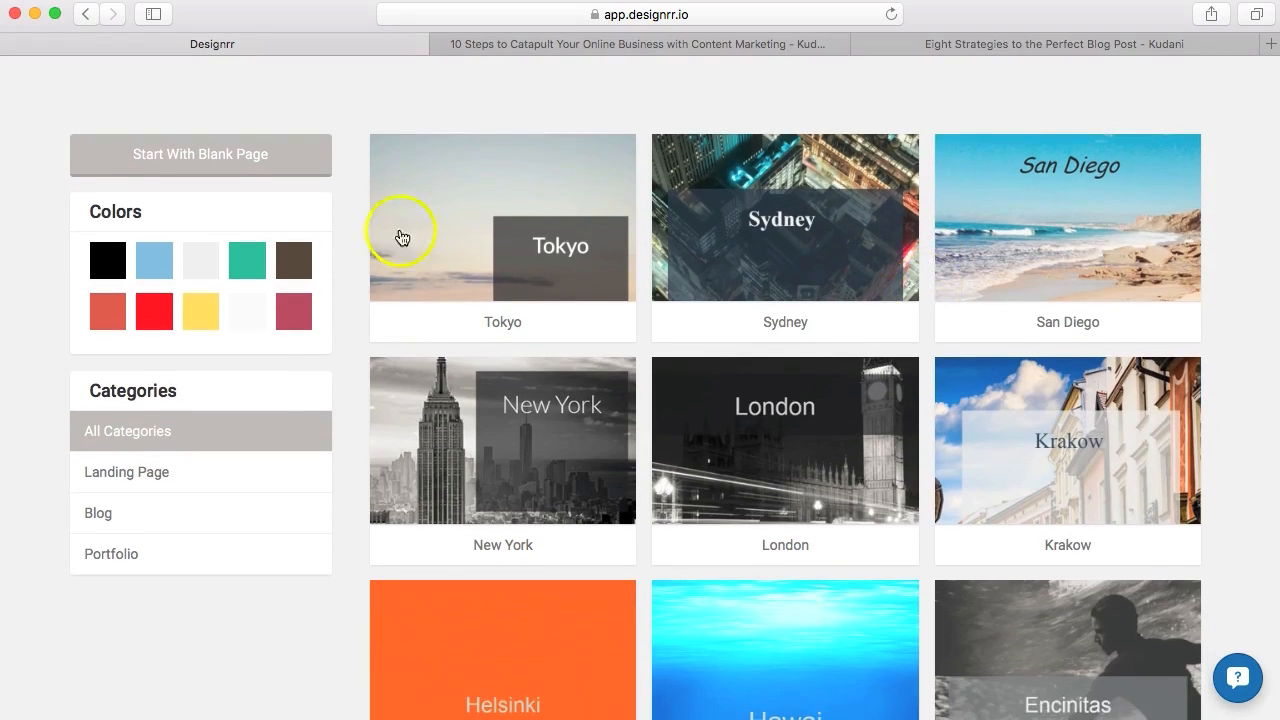
scroll(634, 270, down, 3)
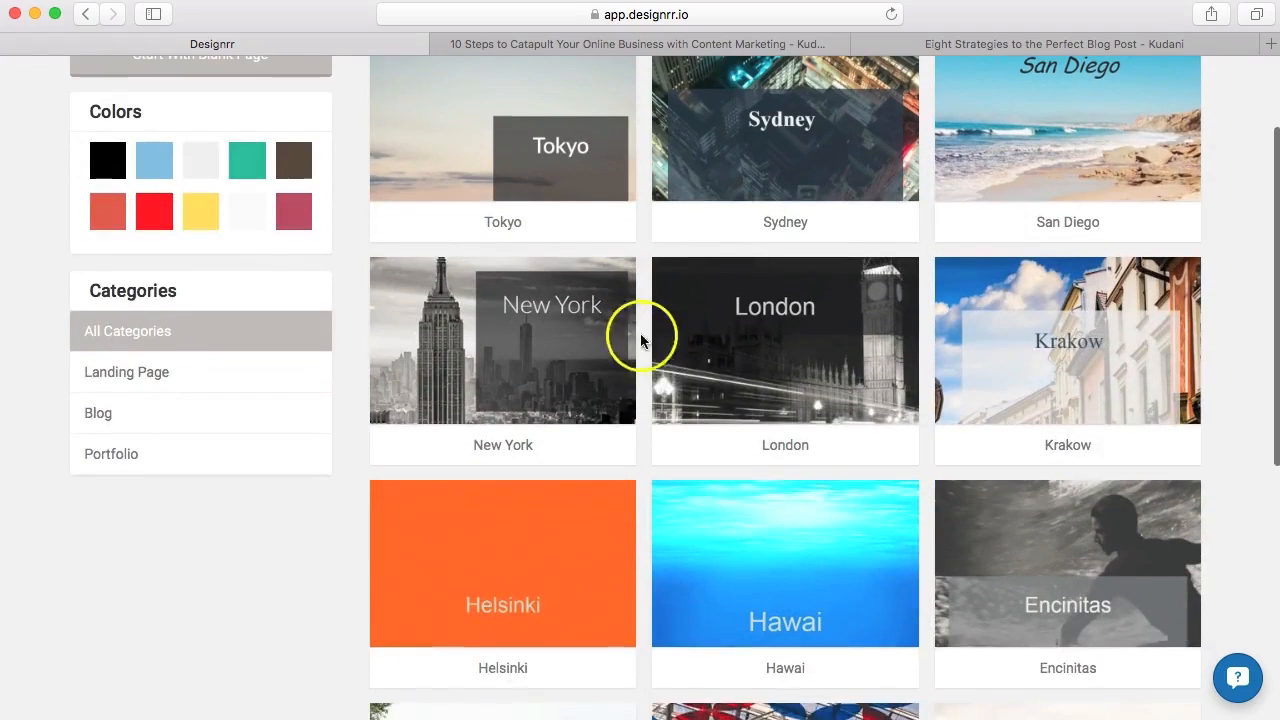
scroll(646, 366, up, 2)
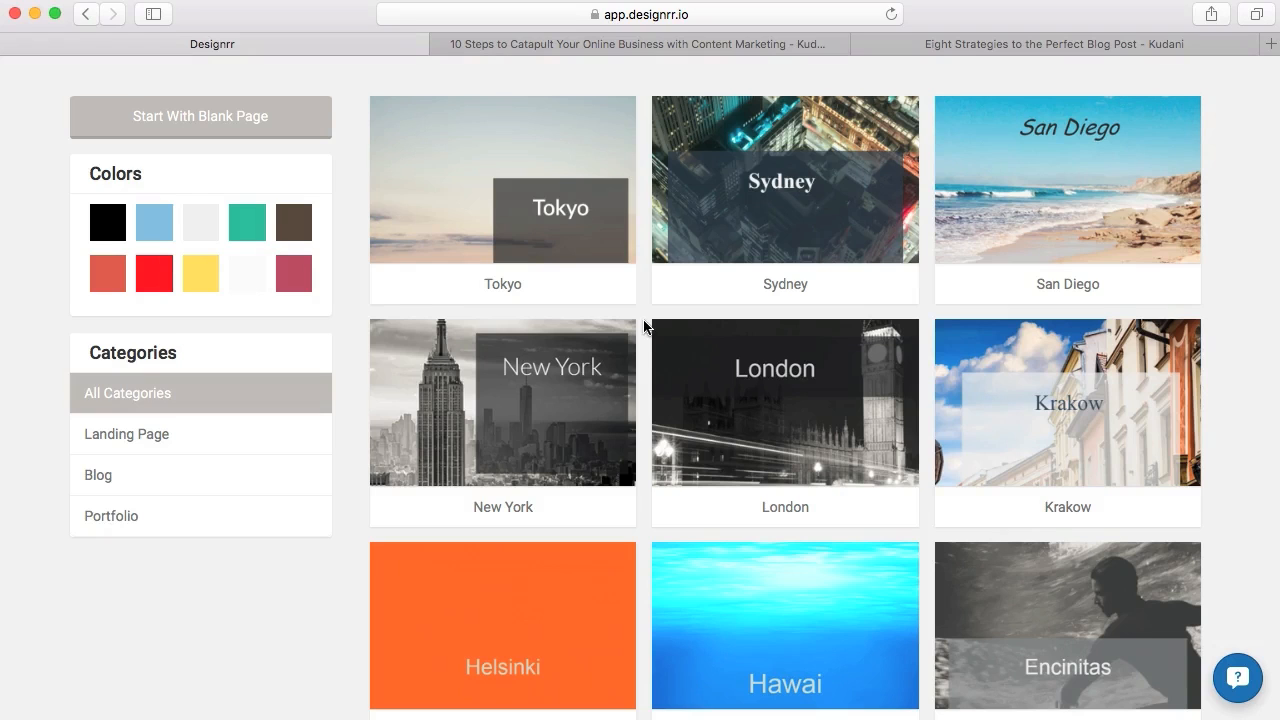
click(563, 204)
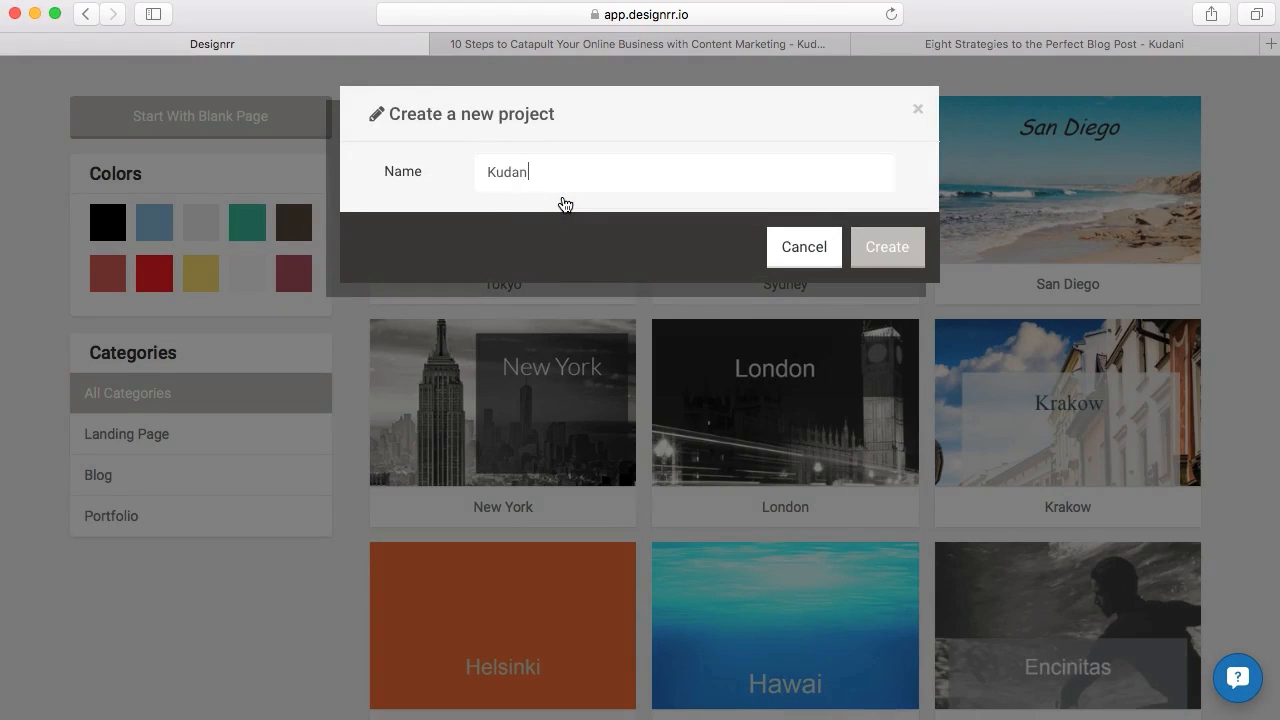
click(894, 246)
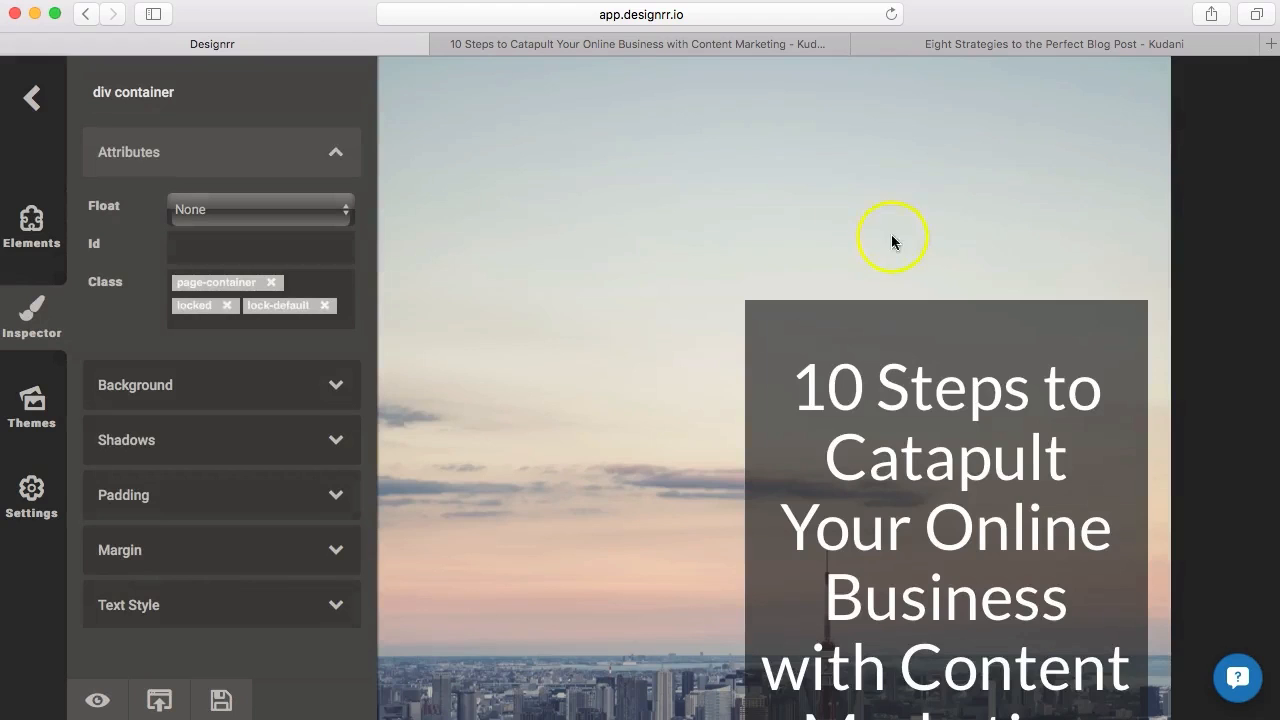
Examine the imported cover page and the original Kudani blog post from its title down to the comments and footer.
scroll(605, 355, down, 3)
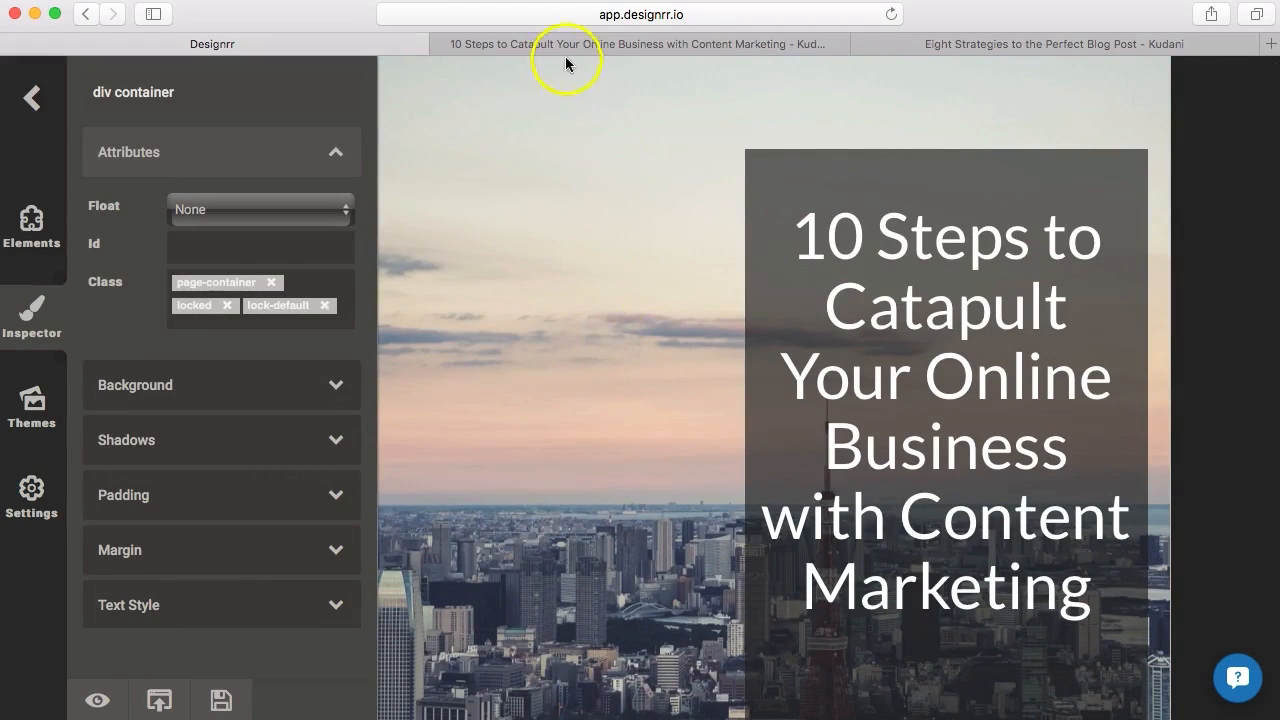
click(599, 44)
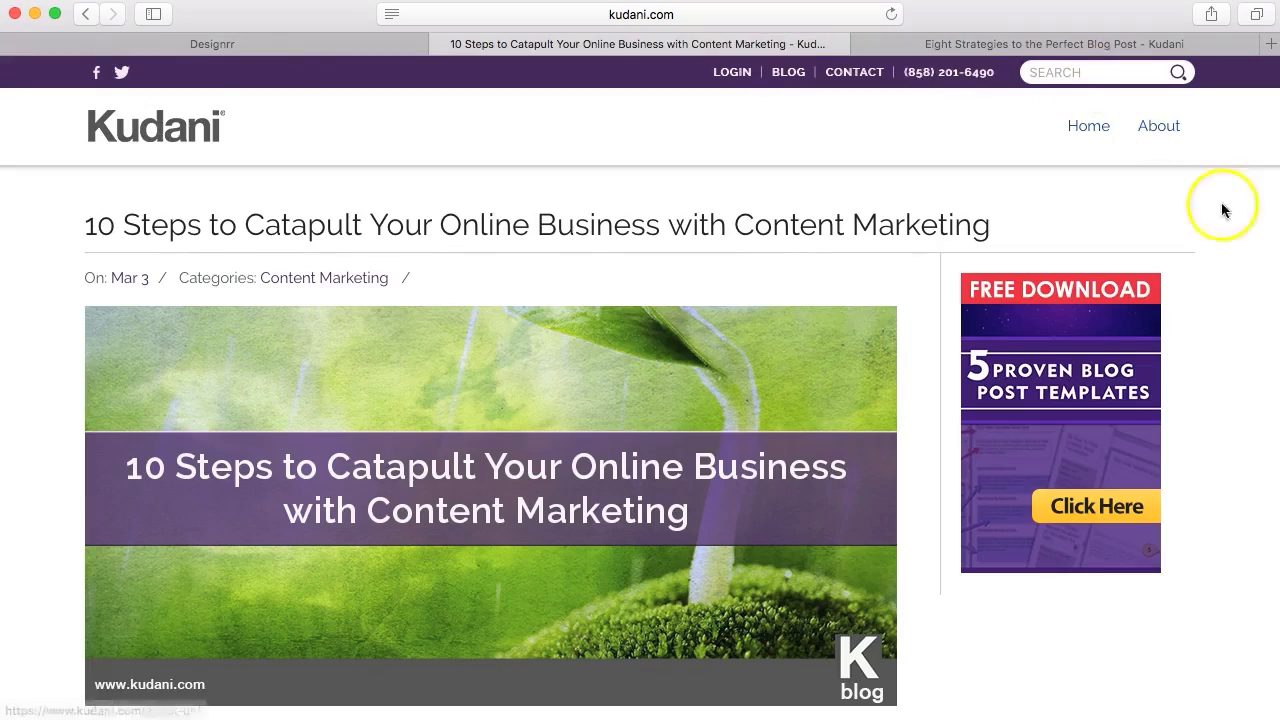
scroll(1223, 220, down, 3)
scroll(1019, 450, down, 4)
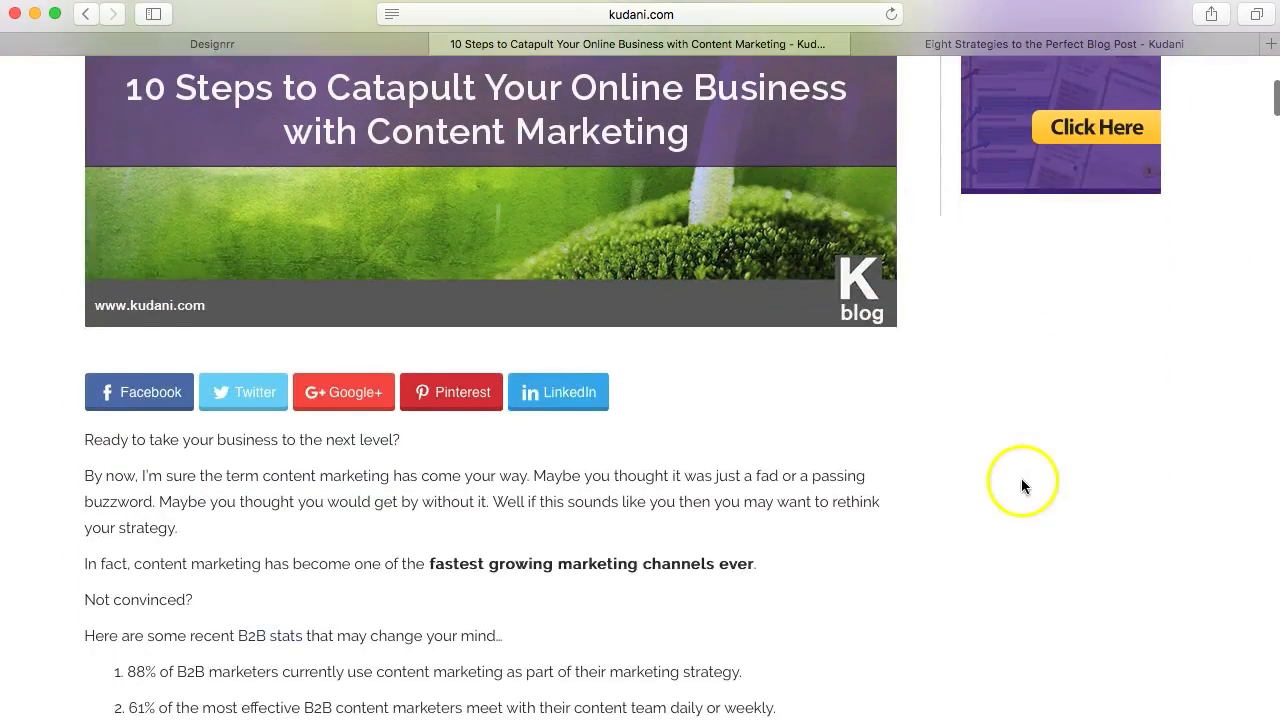
scroll(1190, 525, down, 4)
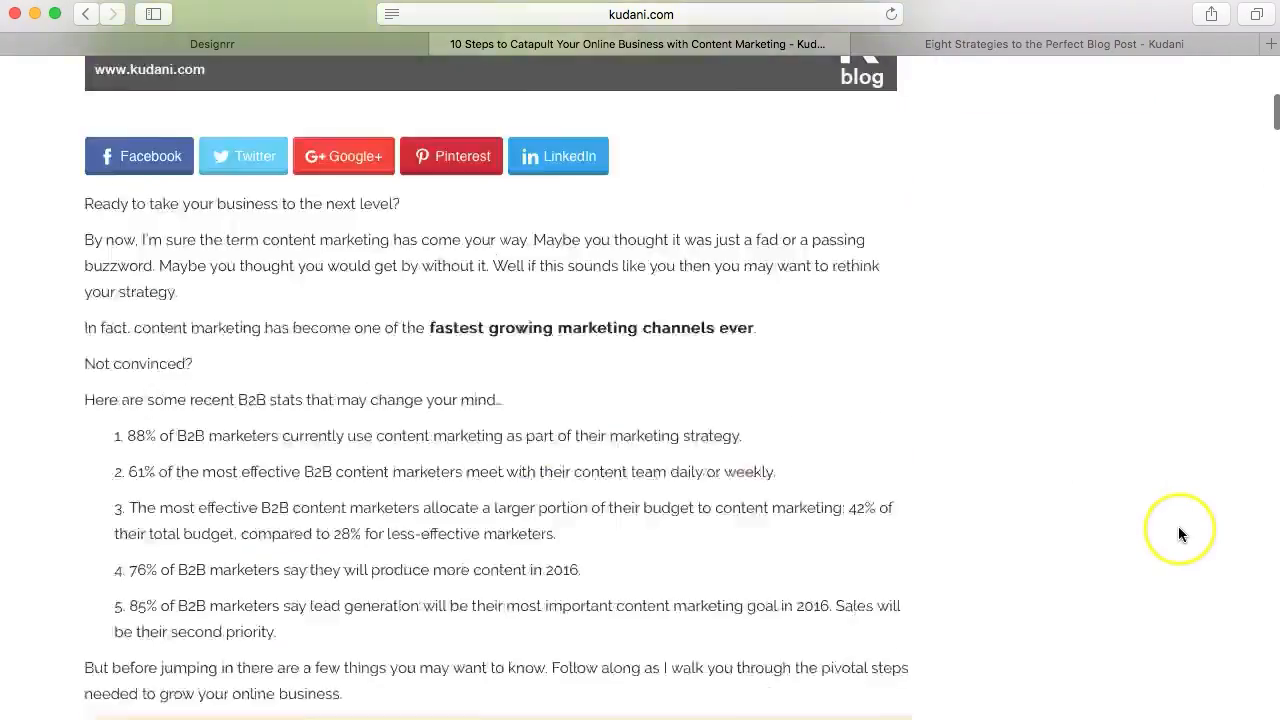
scroll(1178, 533, down, 20)
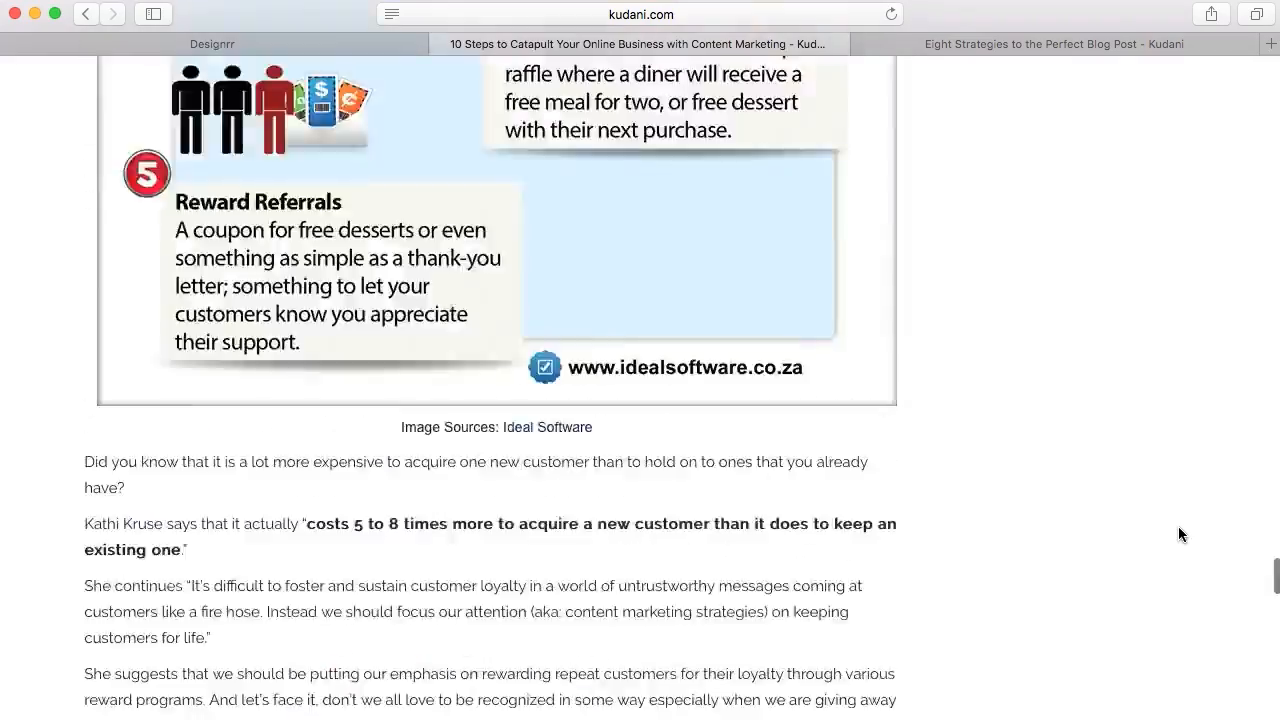
scroll(1178, 533, down, 20)
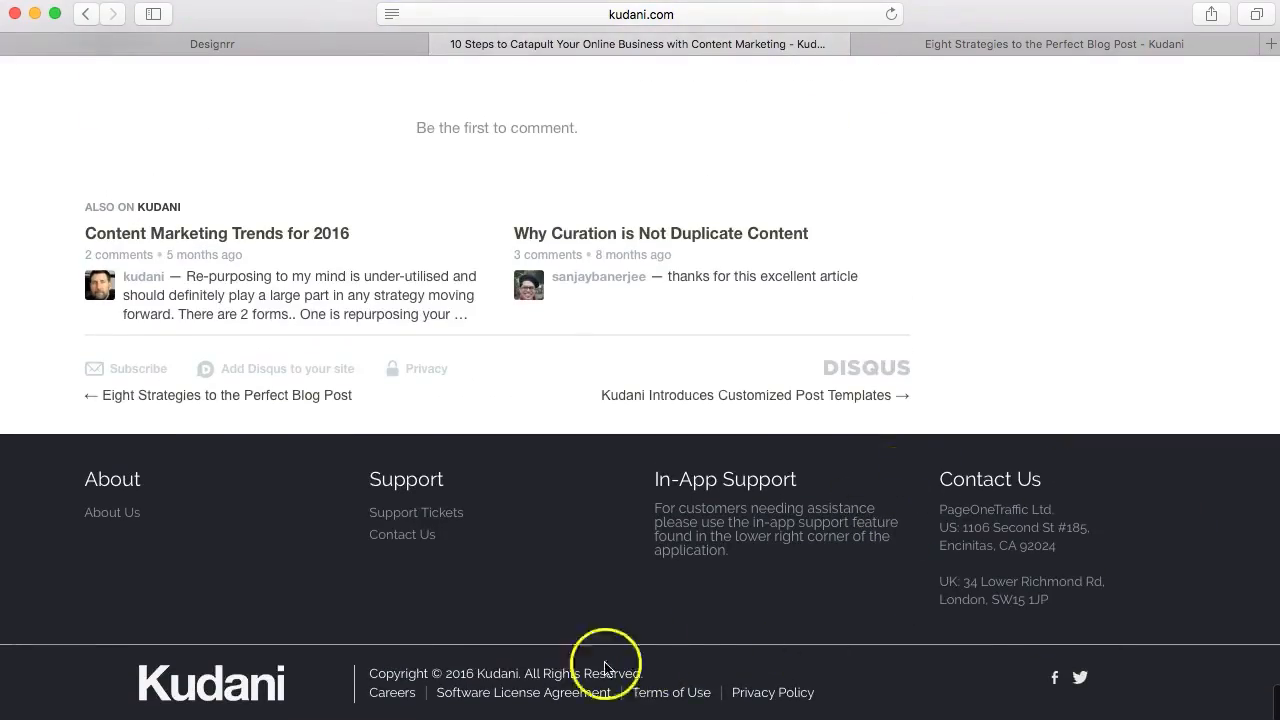
scroll(1101, 210, up, 1)
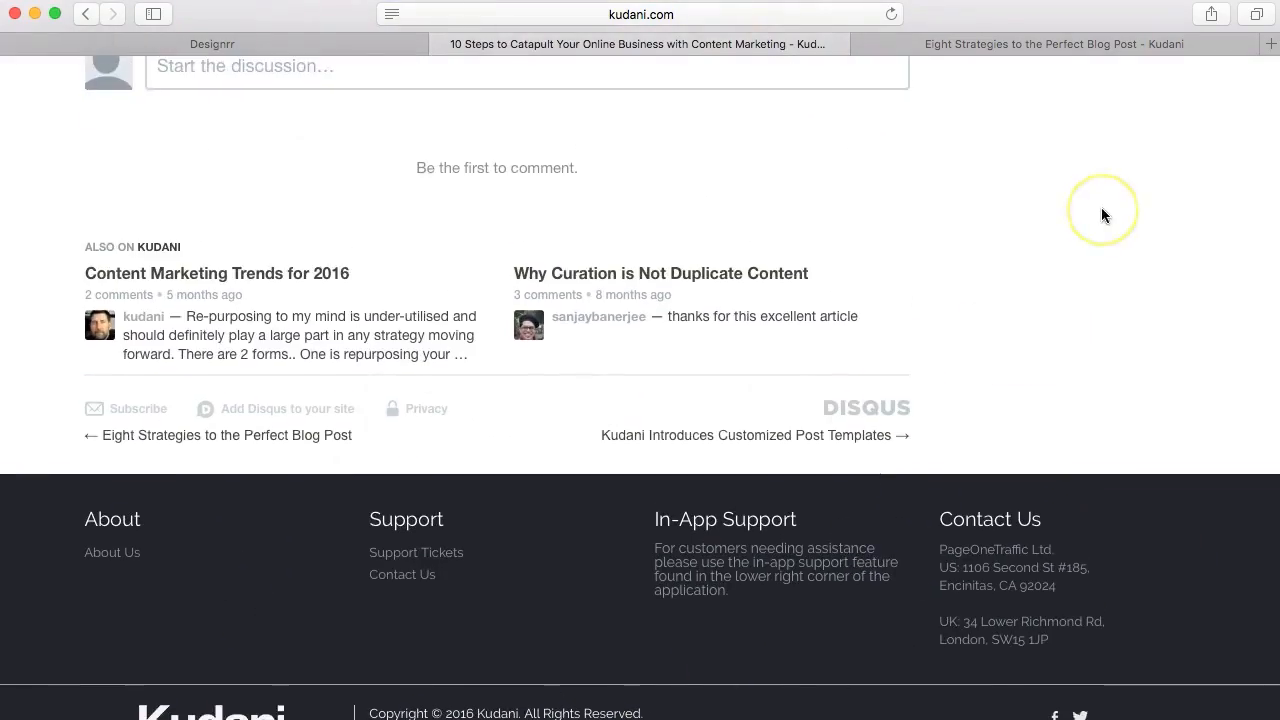
scroll(1103, 215, up, 5)
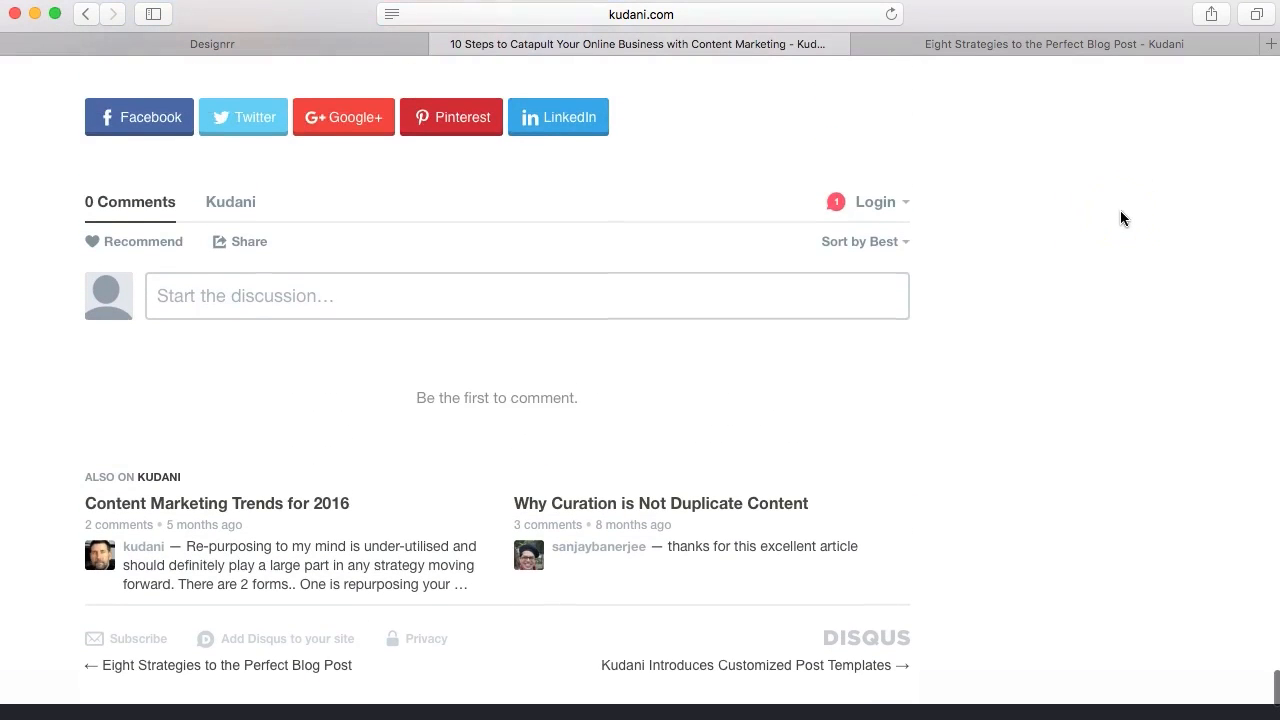
Return to the Designrr project and examine the imported cover, article text, page headings and infographic pages.
click(362, 48)
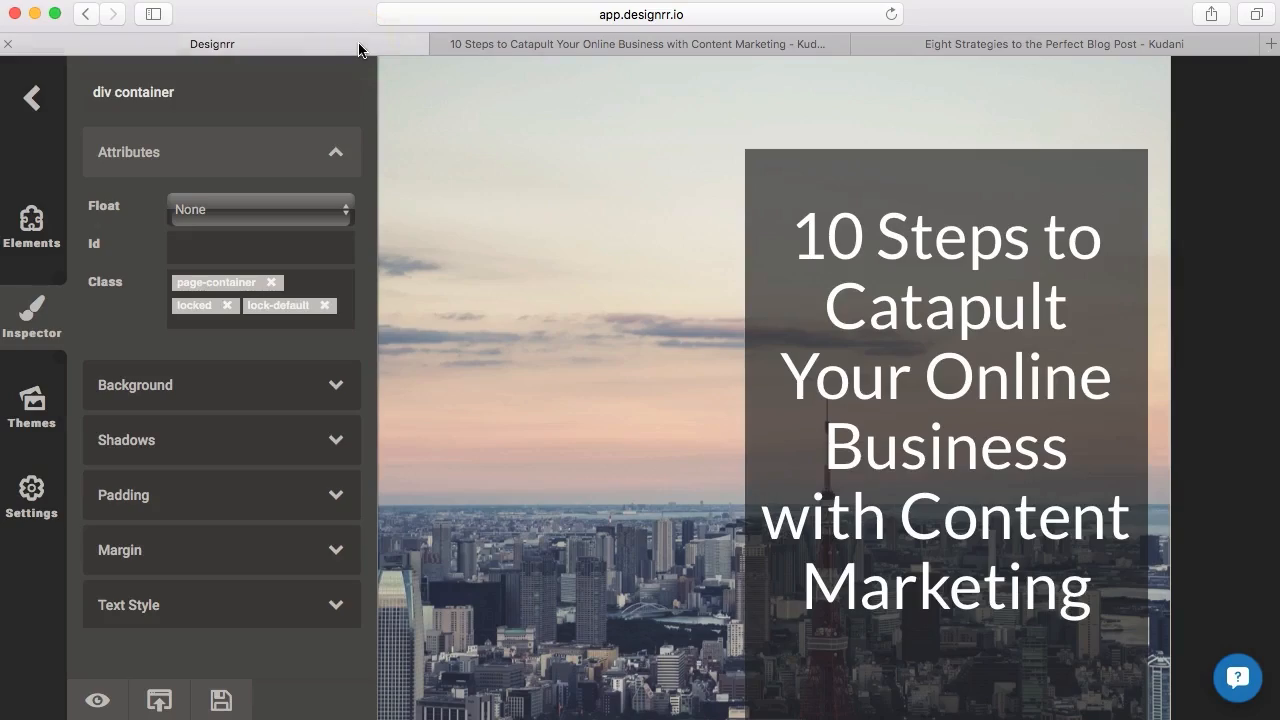
scroll(568, 390, down, 5)
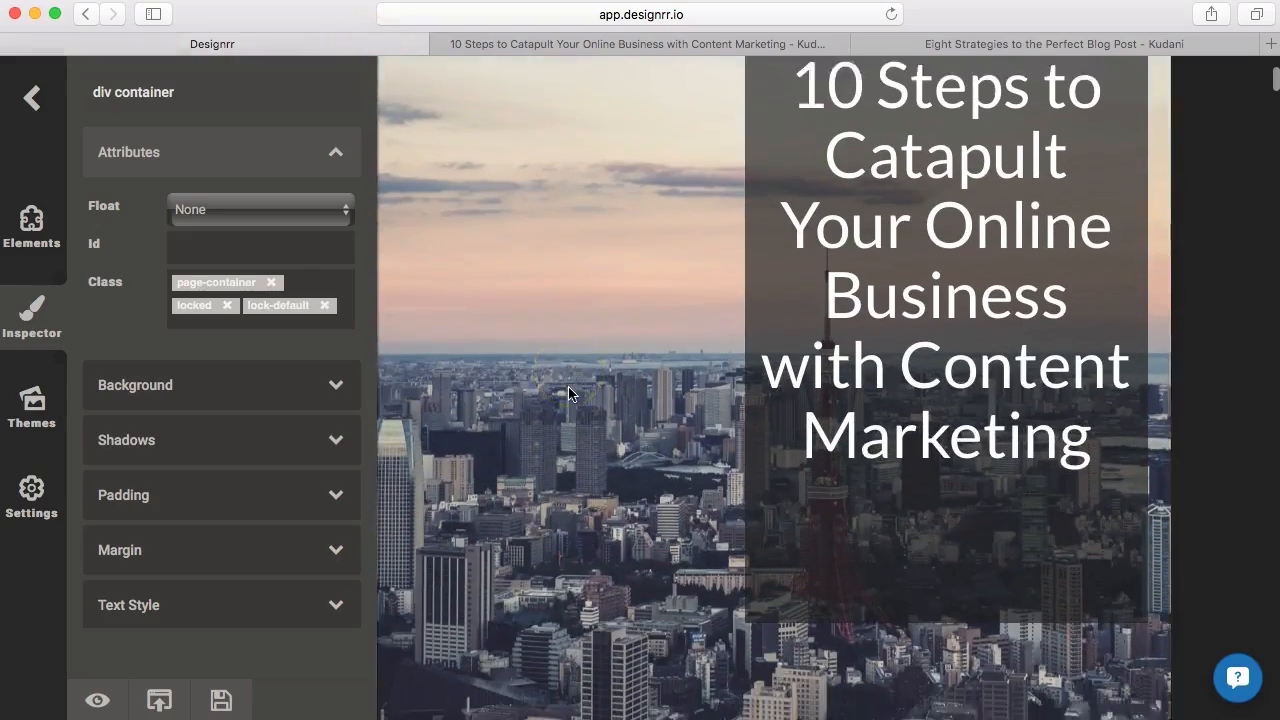
scroll(568, 391, down, 10)
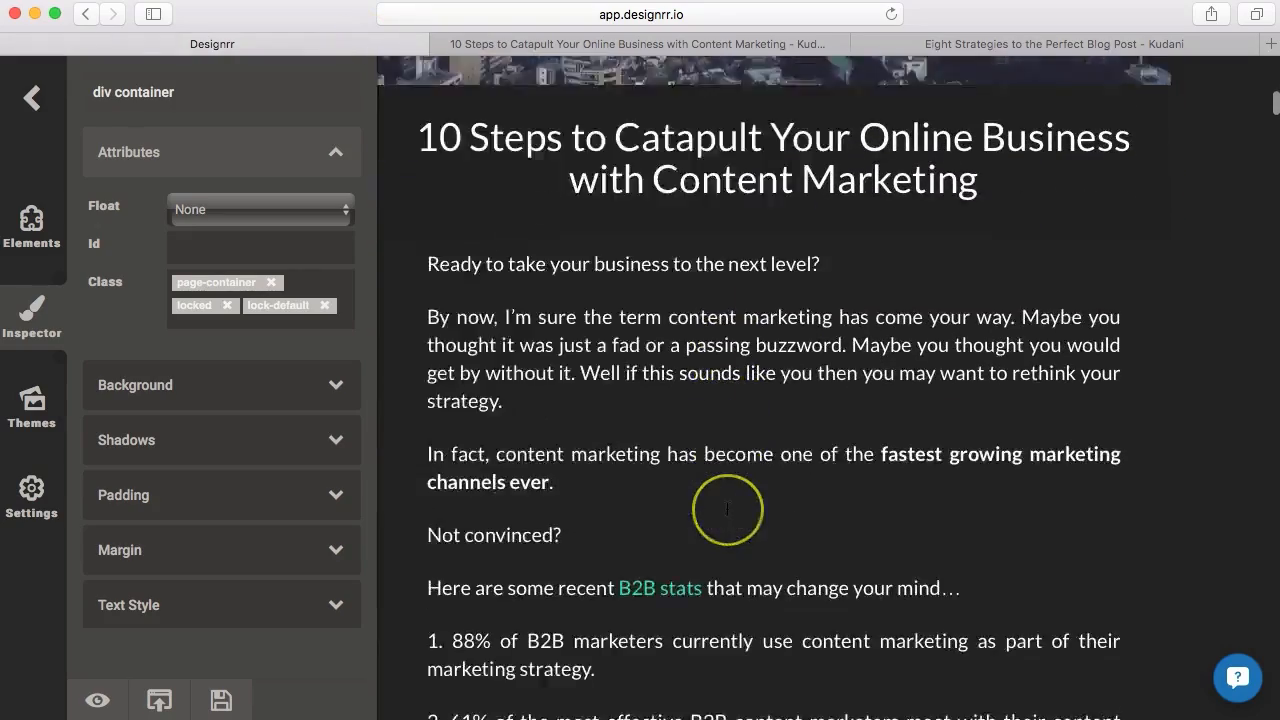
scroll(727, 508, down, 17)
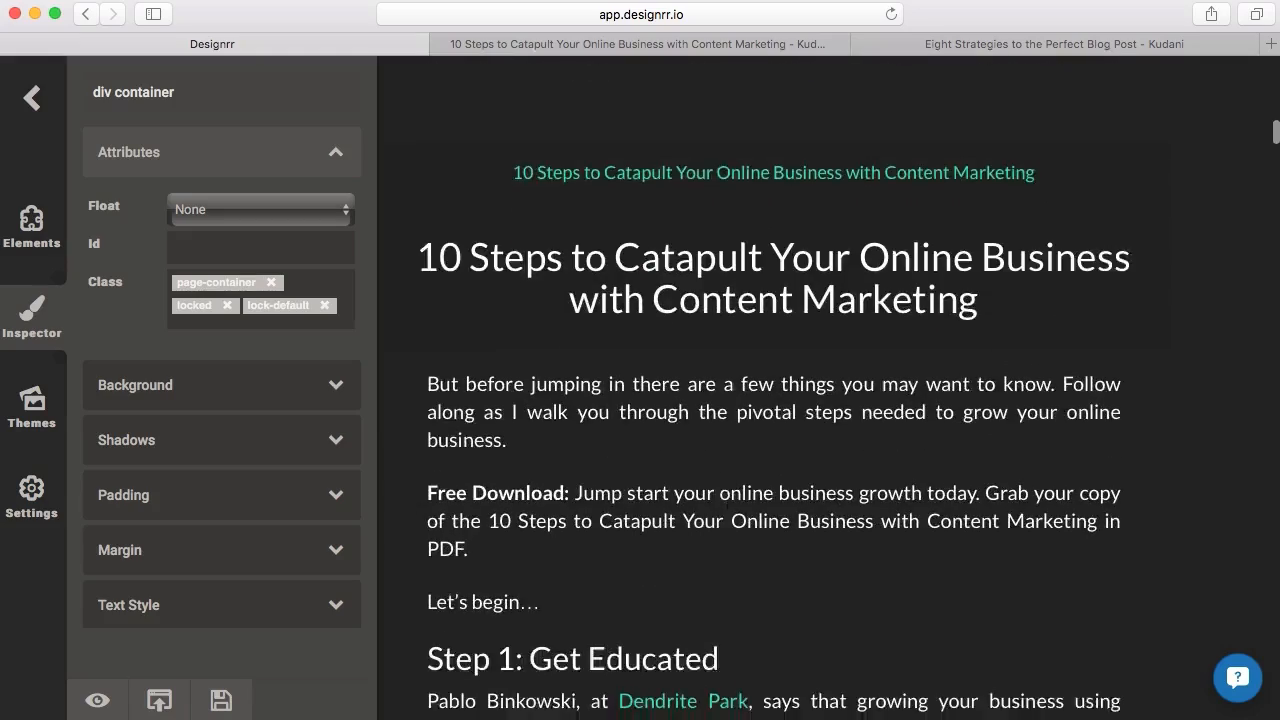
scroll(727, 508, down, 17)
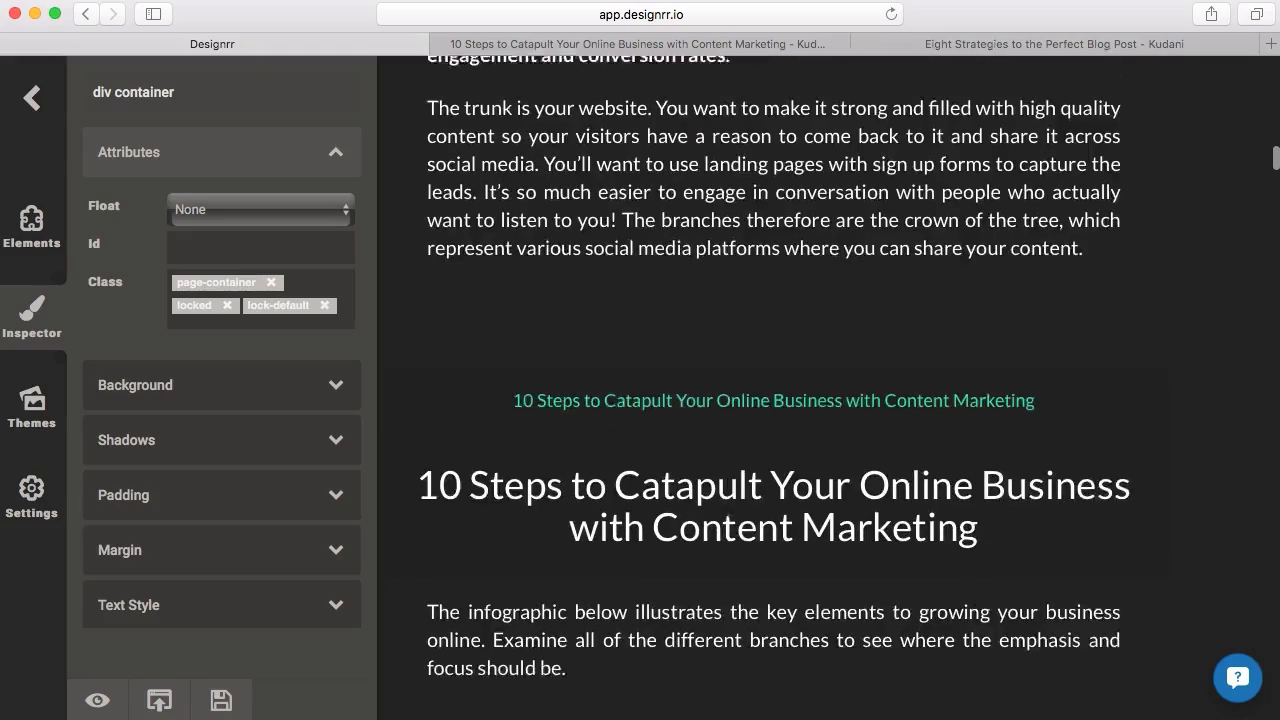
scroll(727, 508, down, 8)
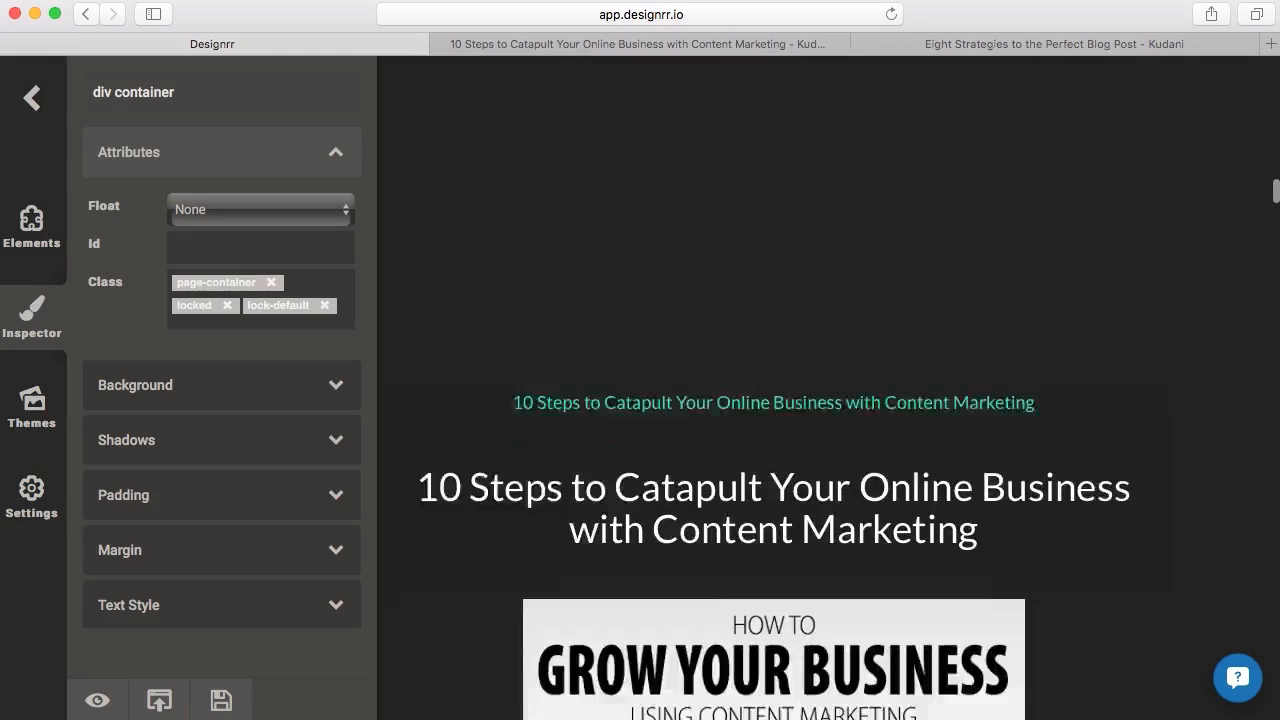
scroll(727, 509, down, 1)
scroll(727, 509, up, 18)
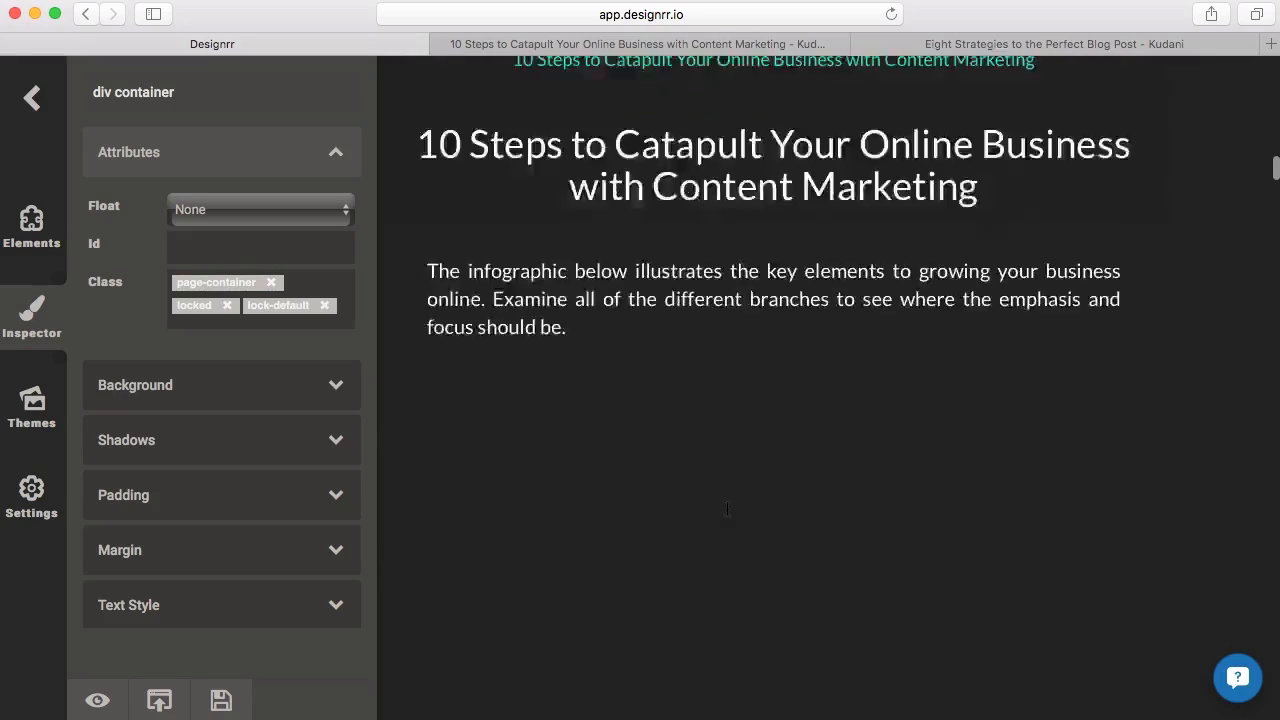
scroll(727, 508, up, 15)
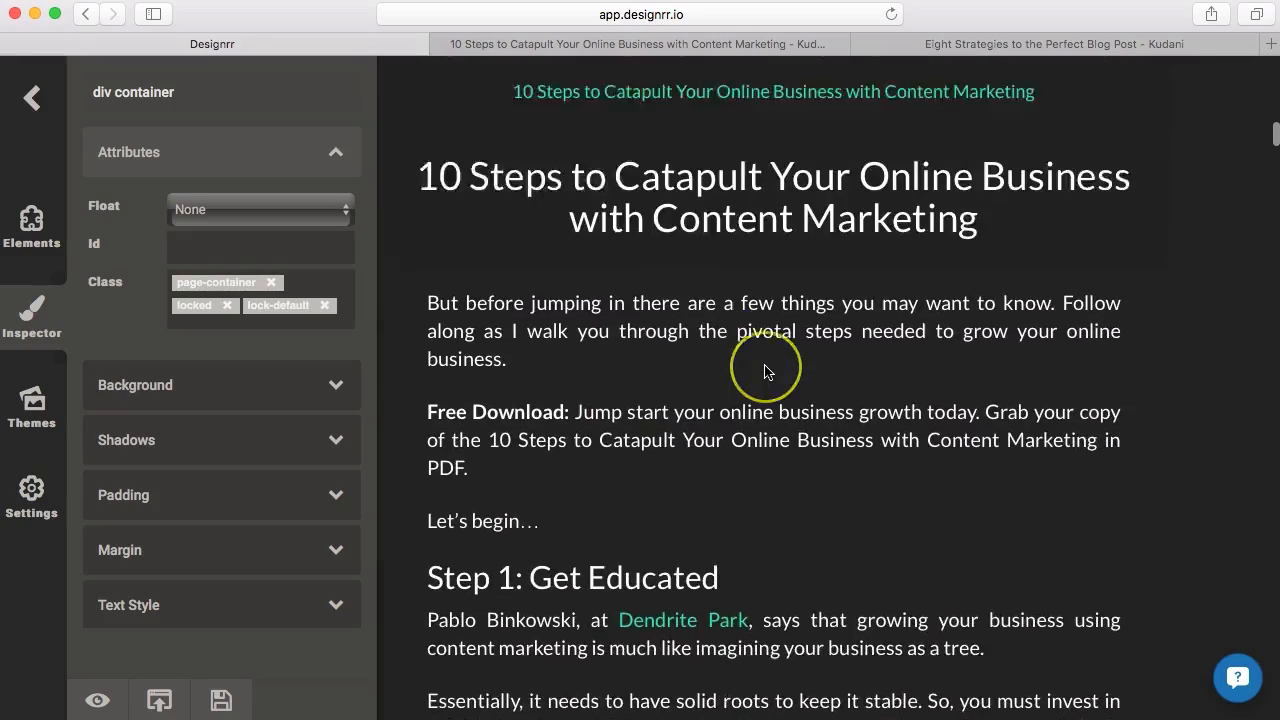
click(767, 371)
click(723, 500)
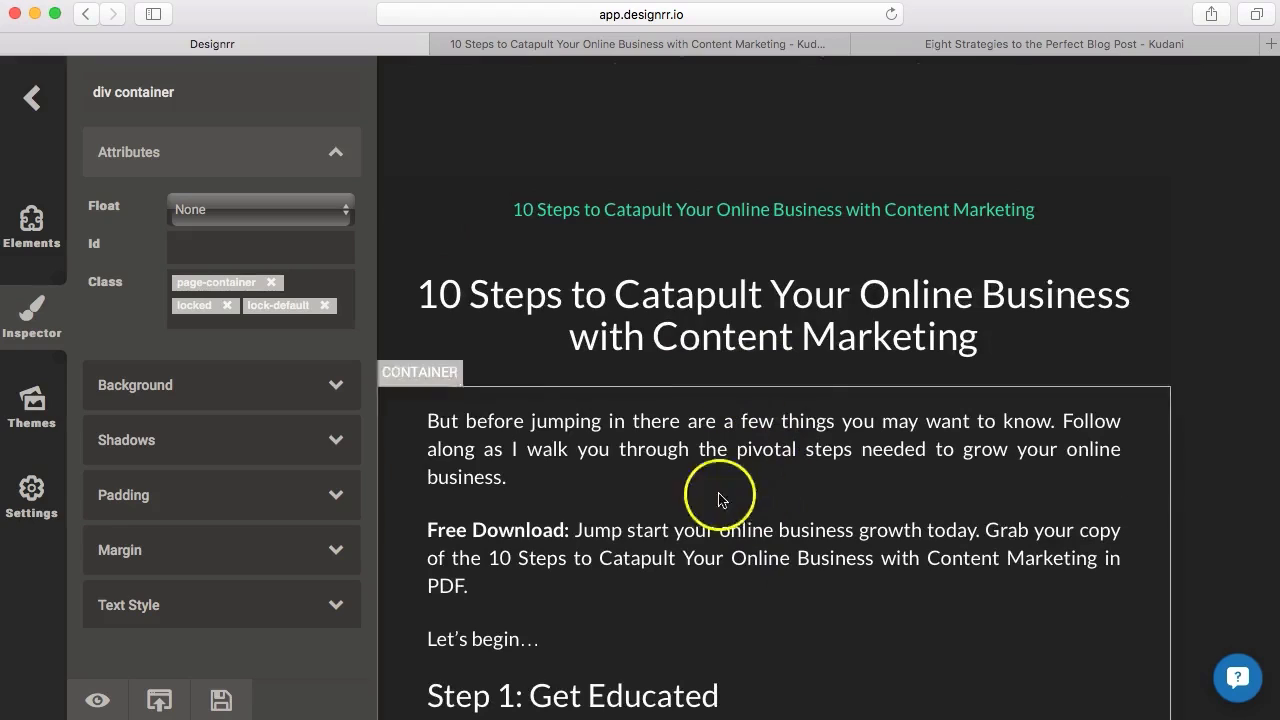
click(635, 477)
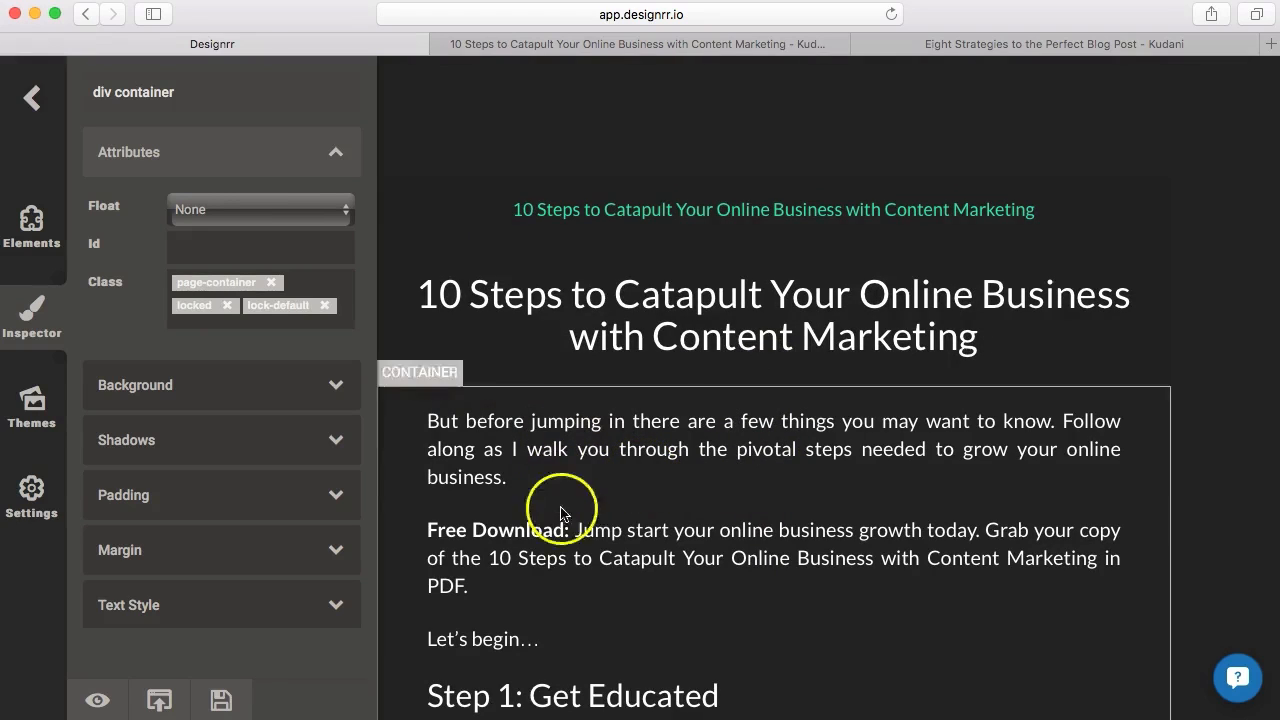
scroll(650, 540, up, 1)
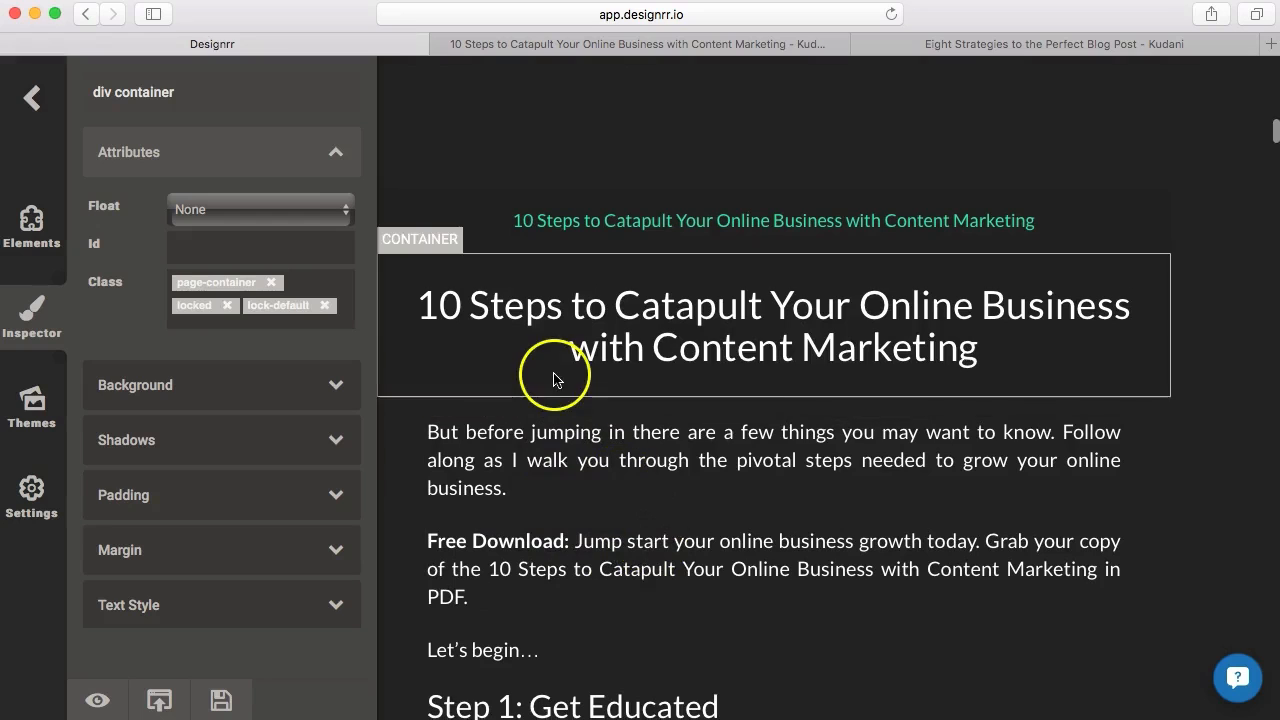
Apply the Yeti theme to the imported document and browse the other available Bootswatch themes.
click(31, 410)
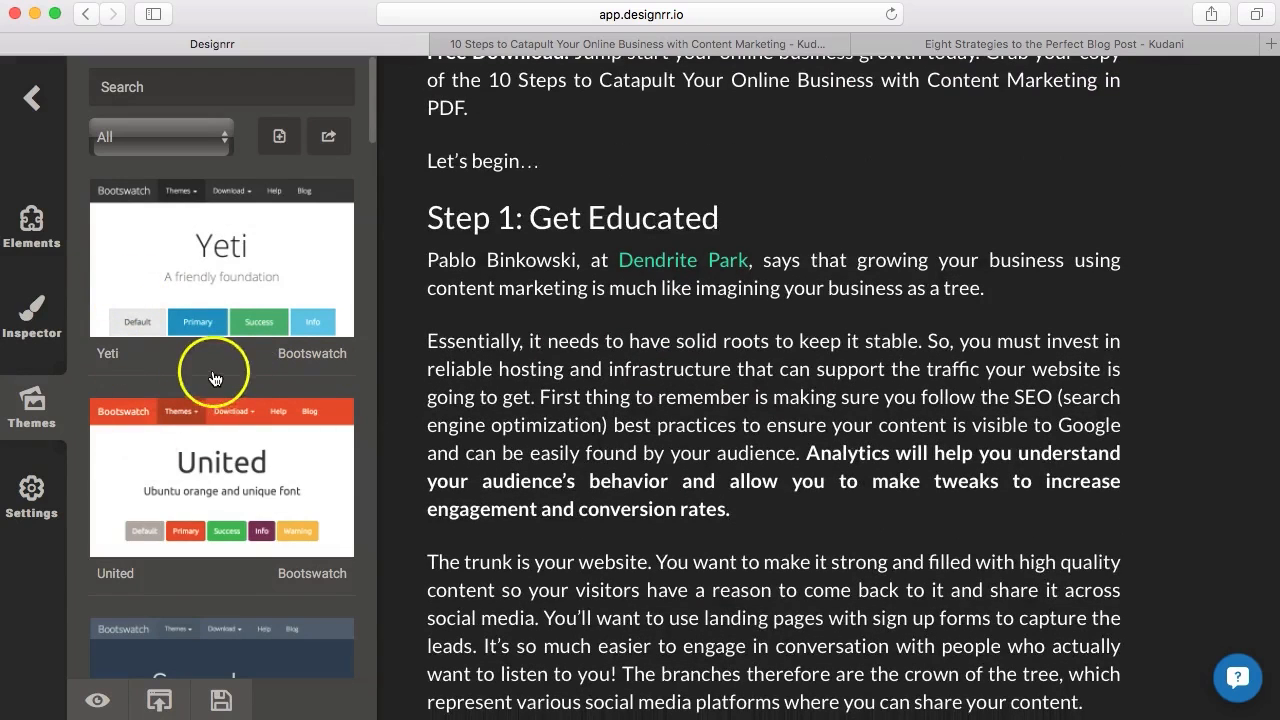
click(130, 268)
scroll(196, 270, down, 5)
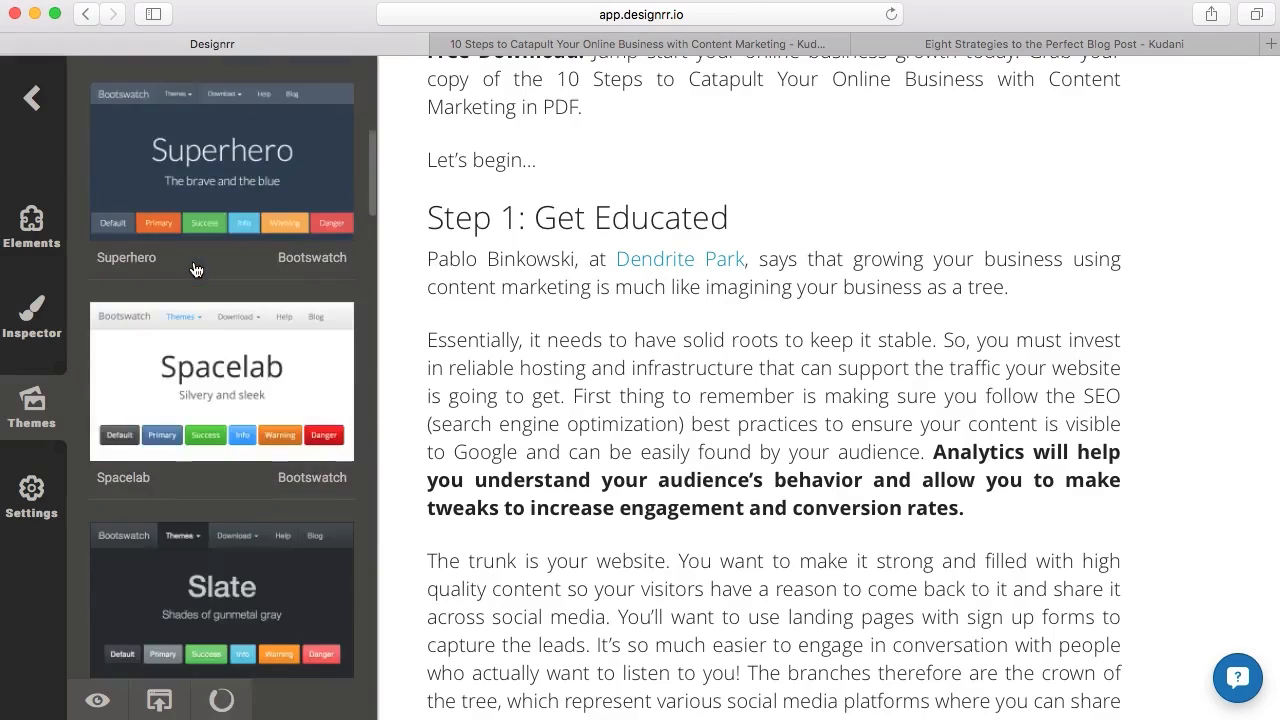
scroll(196, 270, down, 15)
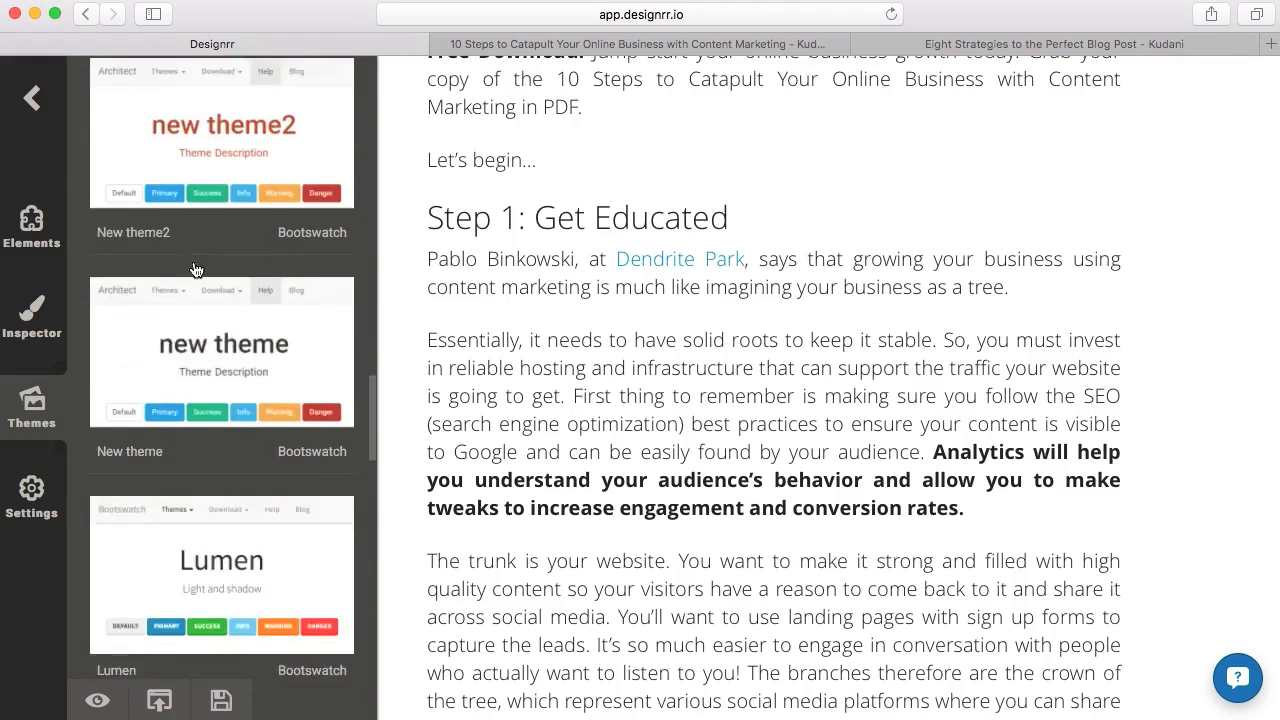
scroll(196, 270, up, 8)
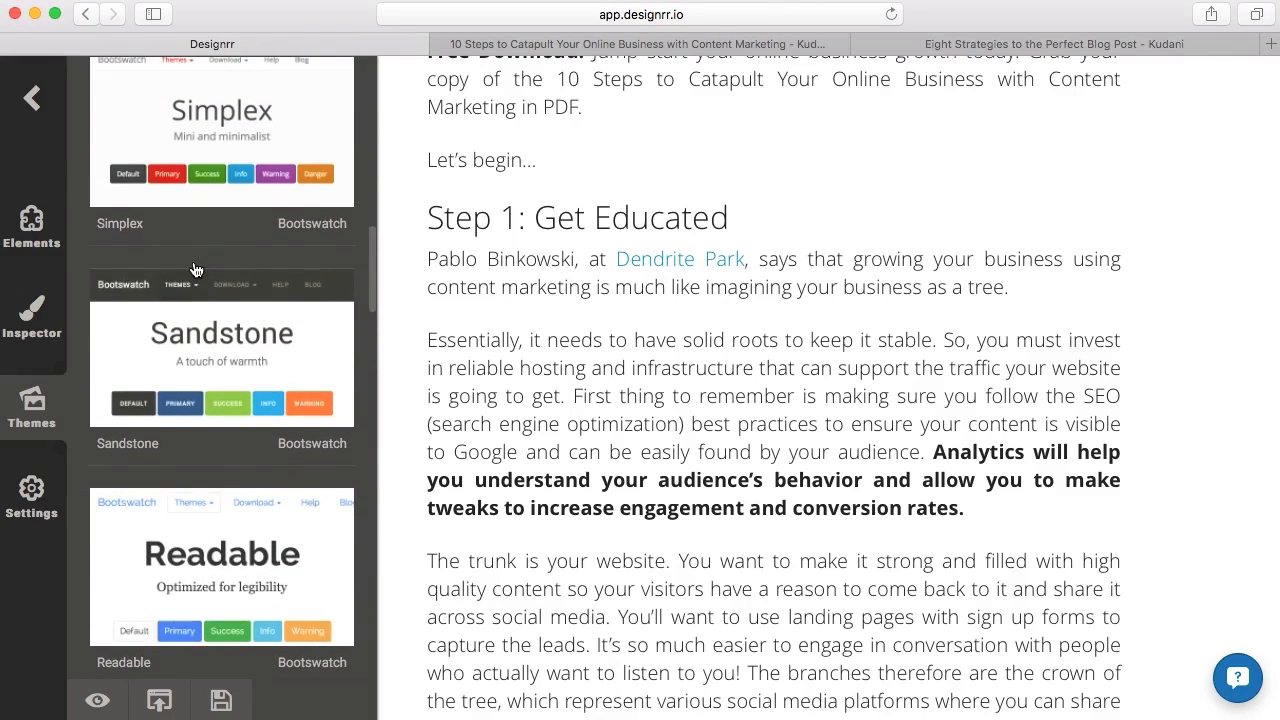
Browse back up through the Bootswatch themes from Sandstone and Simplex to United.
scroll(220, 253, up, 4)
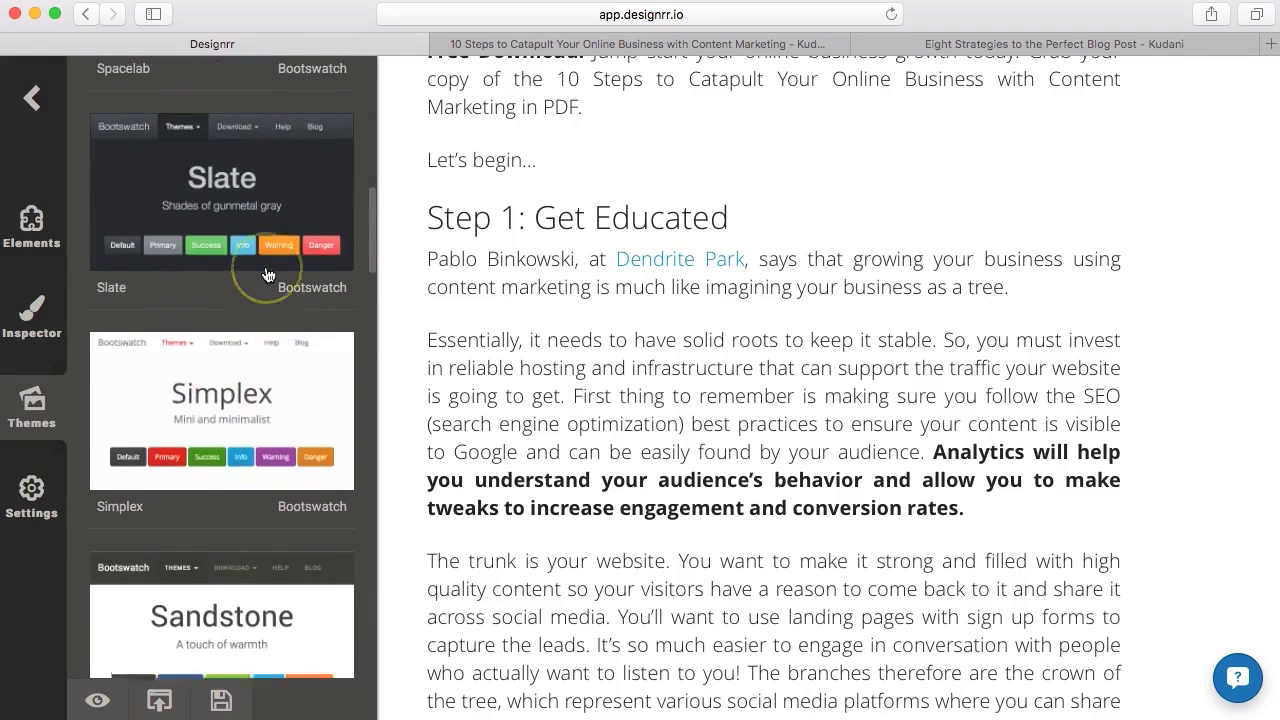
scroll(265, 275, up, 5)
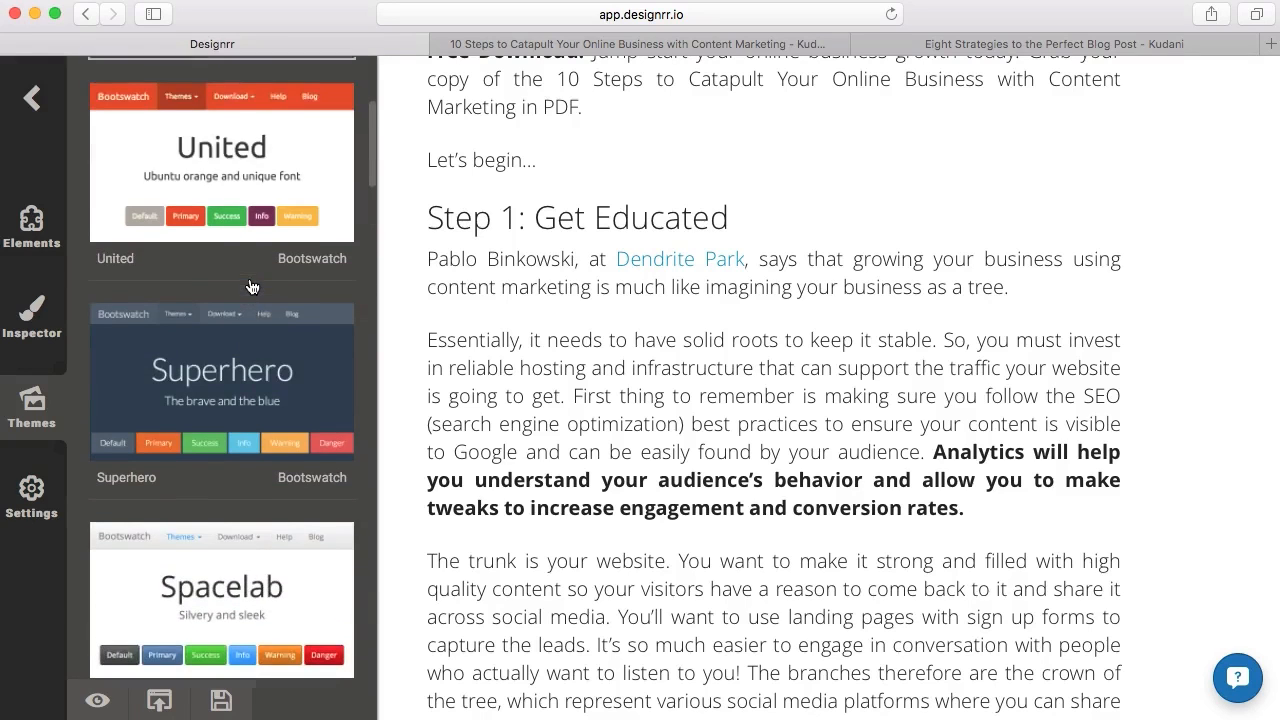
scroll(766, 263, up, 6)
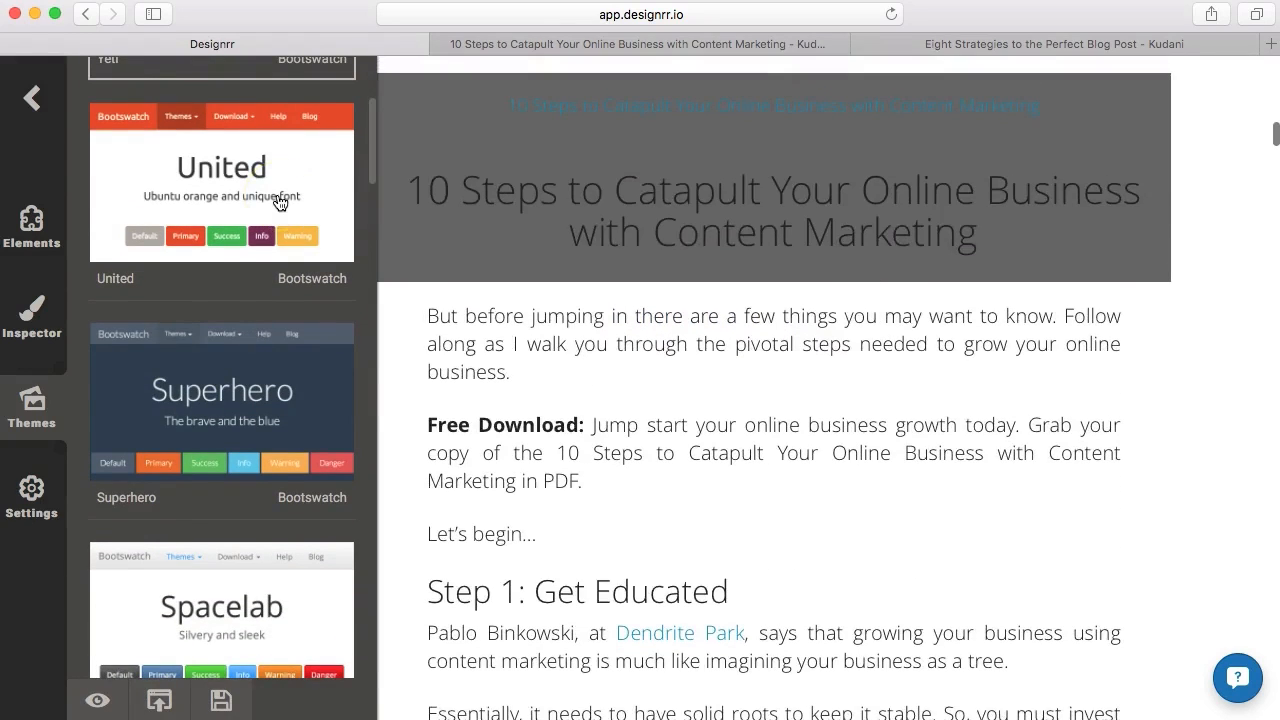
Set the text color of the large heading in the dark header band above "But before jumping in" to rgb(236, 236, 236).
scroll(729, 429, up, 6)
scroll(729, 423, down, 3)
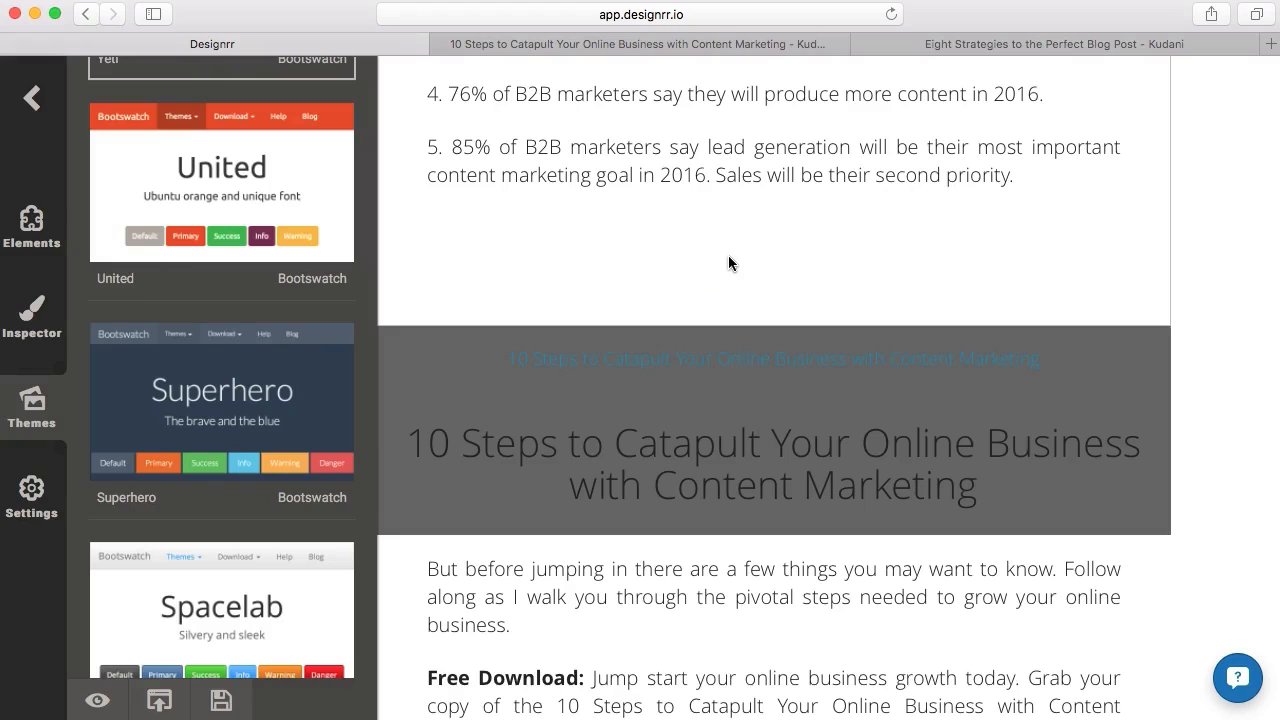
scroll(728, 263, down, 1)
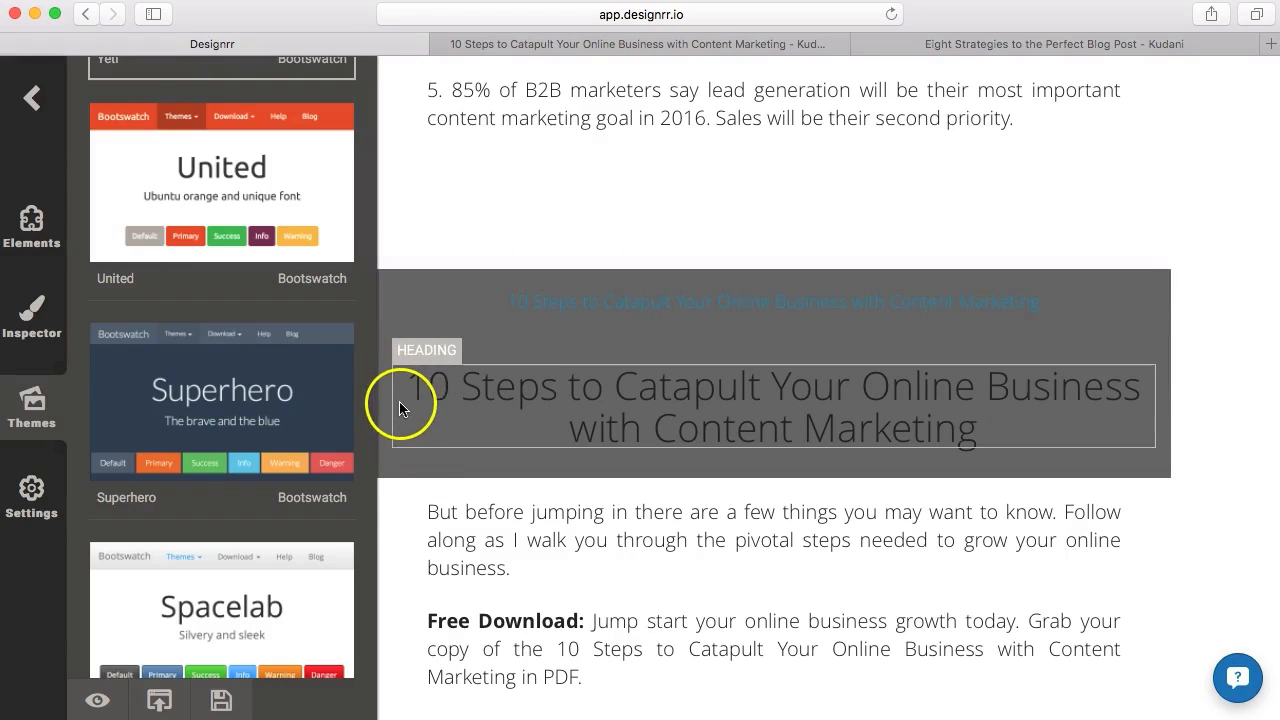
click(1160, 347)
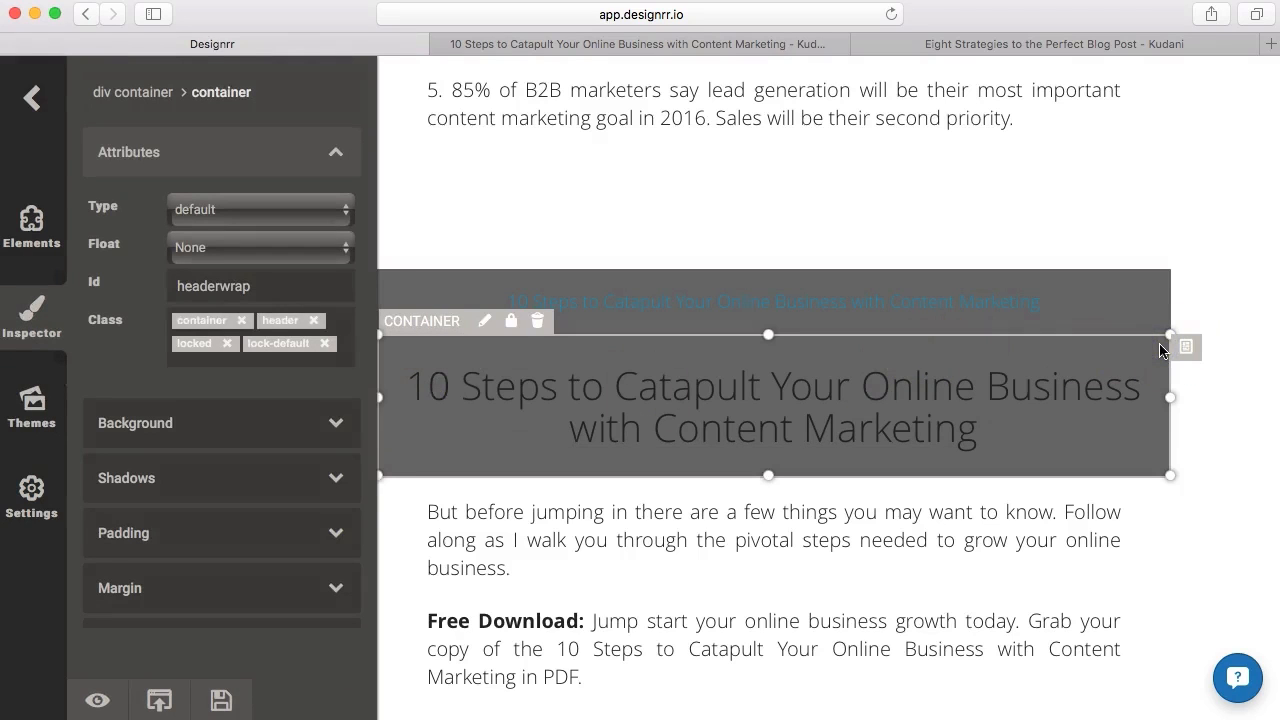
click(1070, 391)
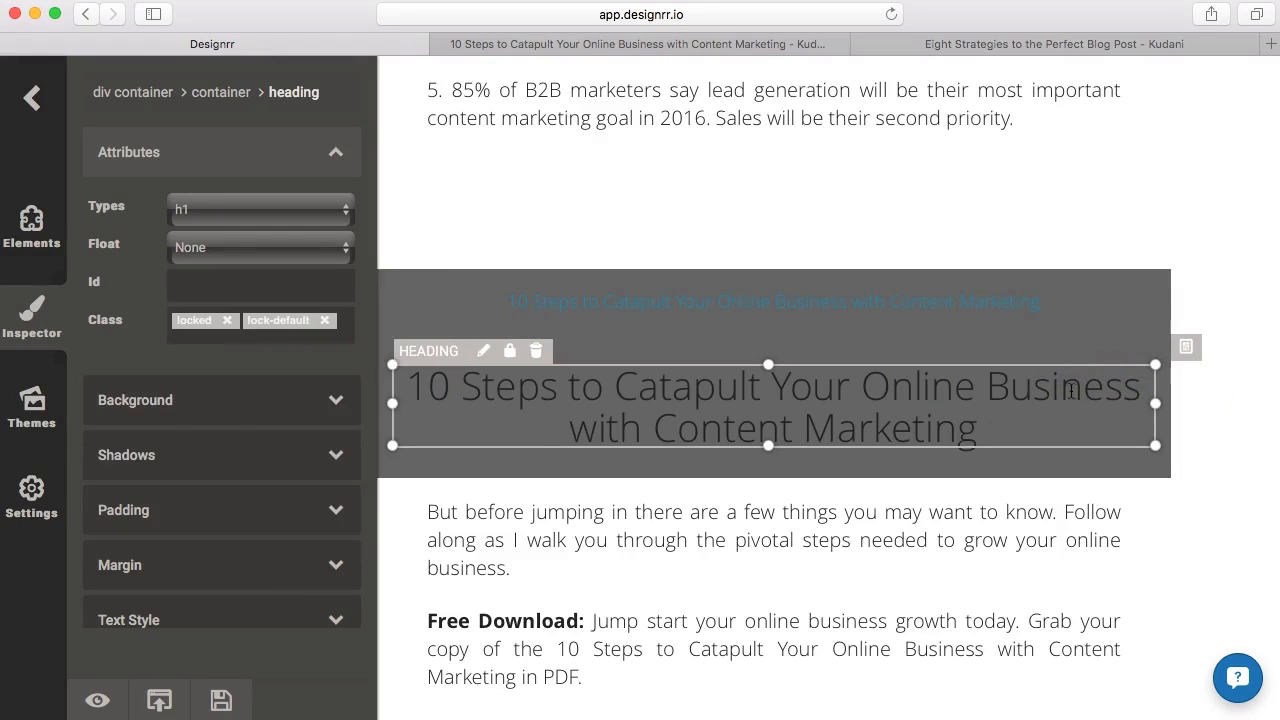
click(141, 612)
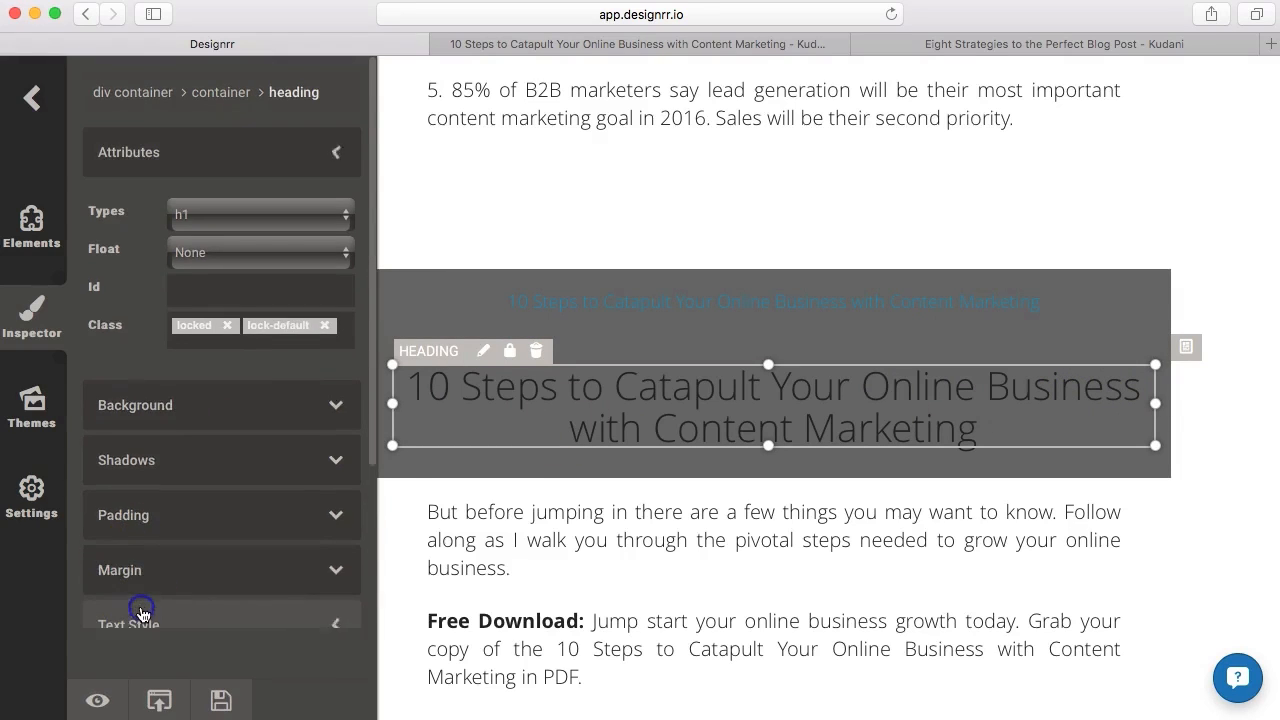
click(181, 613)
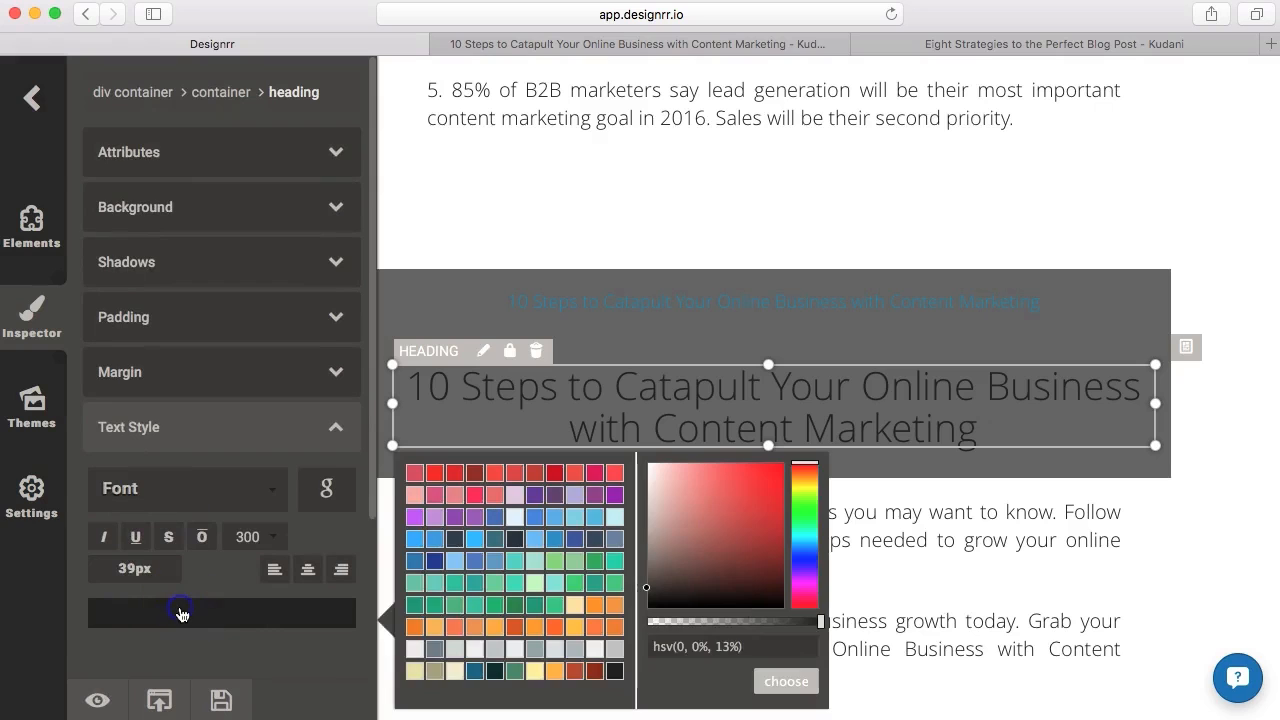
click(414, 650)
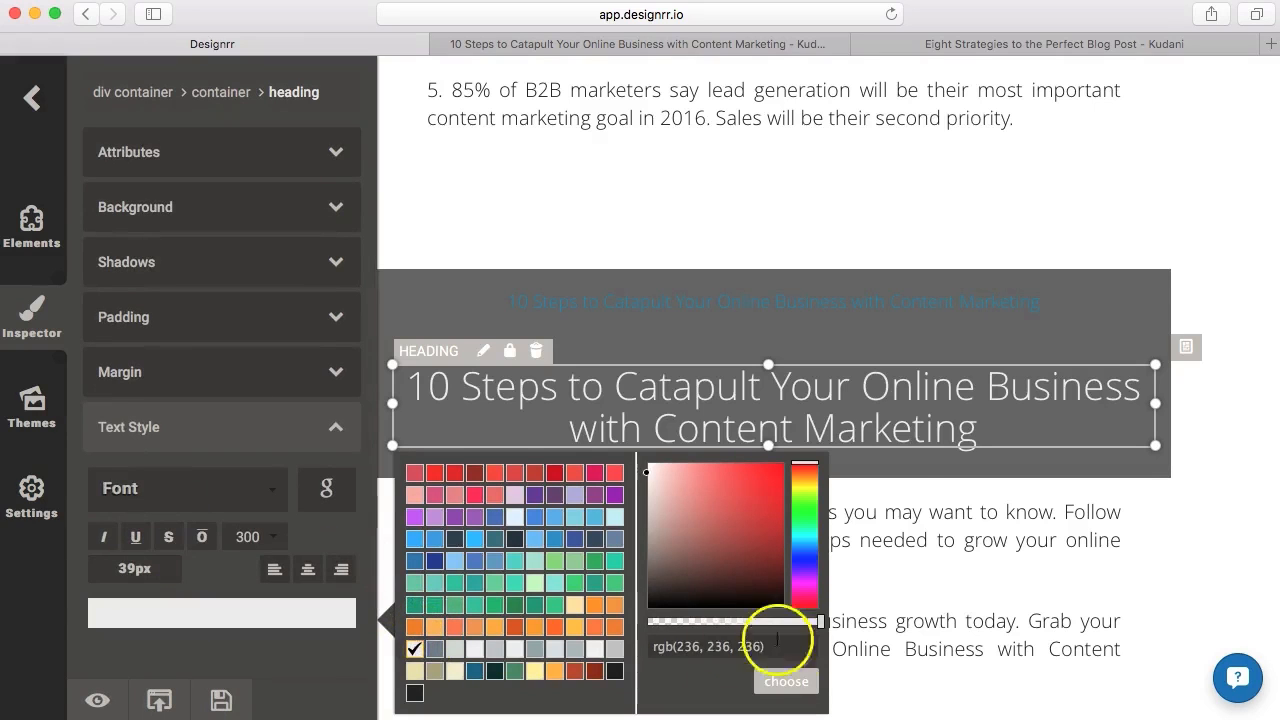
click(805, 683)
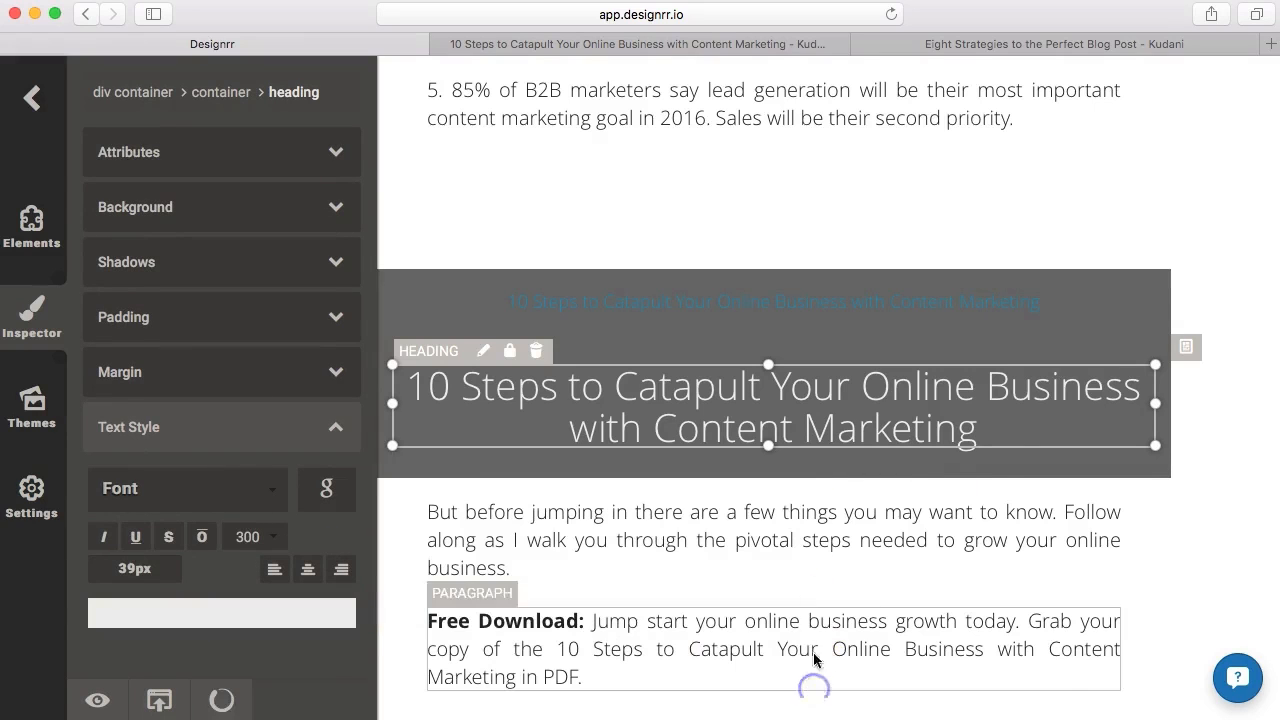
Set the text color of the small title link above that heading to rgb(236, 236, 236) and deselect it.
click(1010, 303)
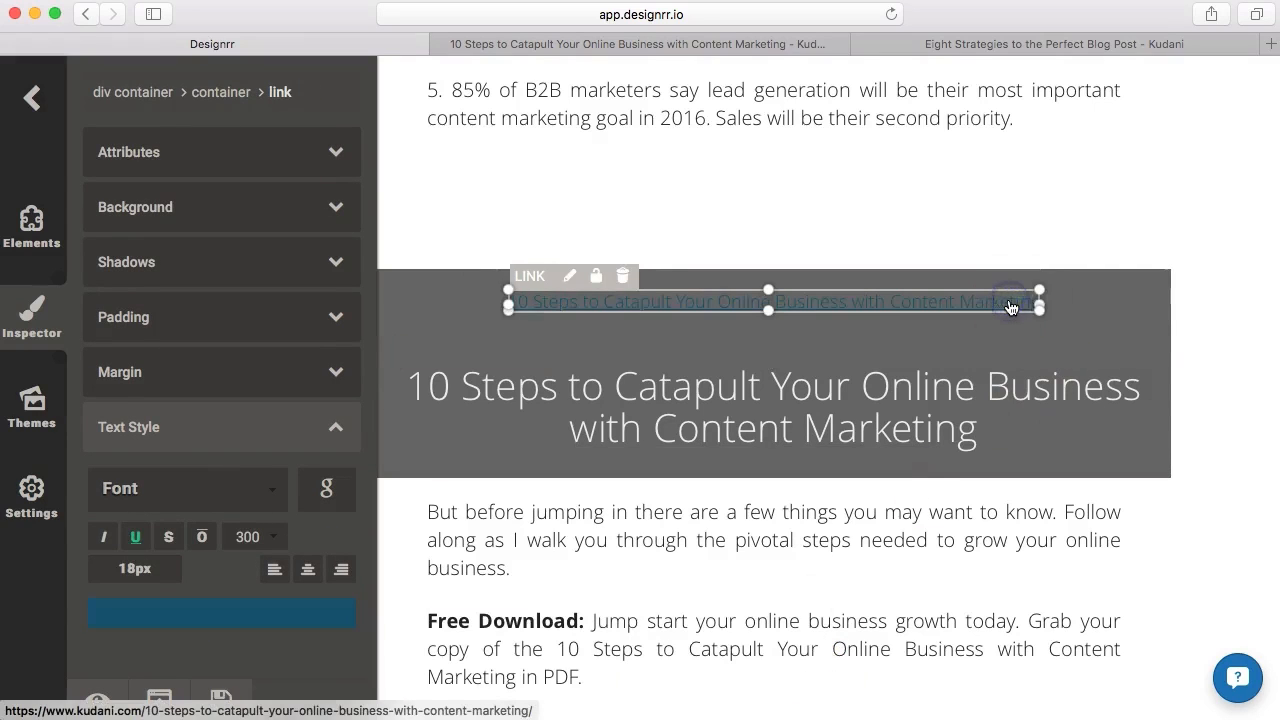
click(141, 620)
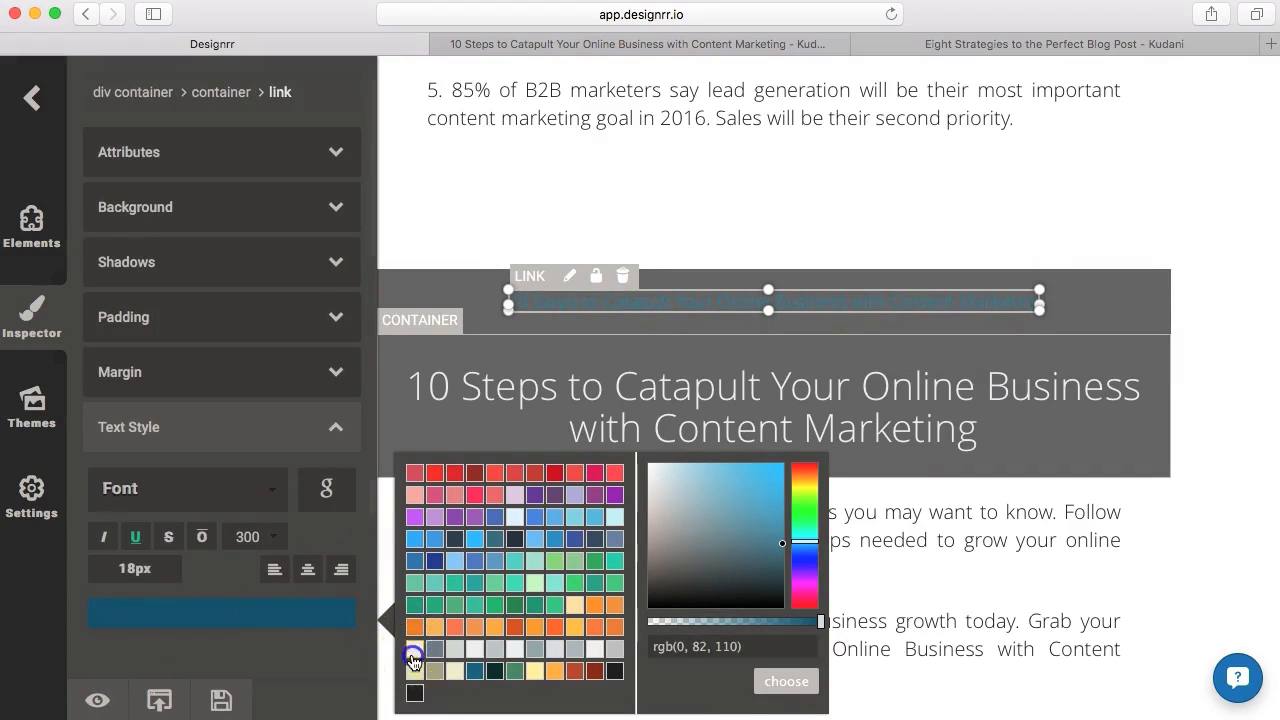
click(413, 659)
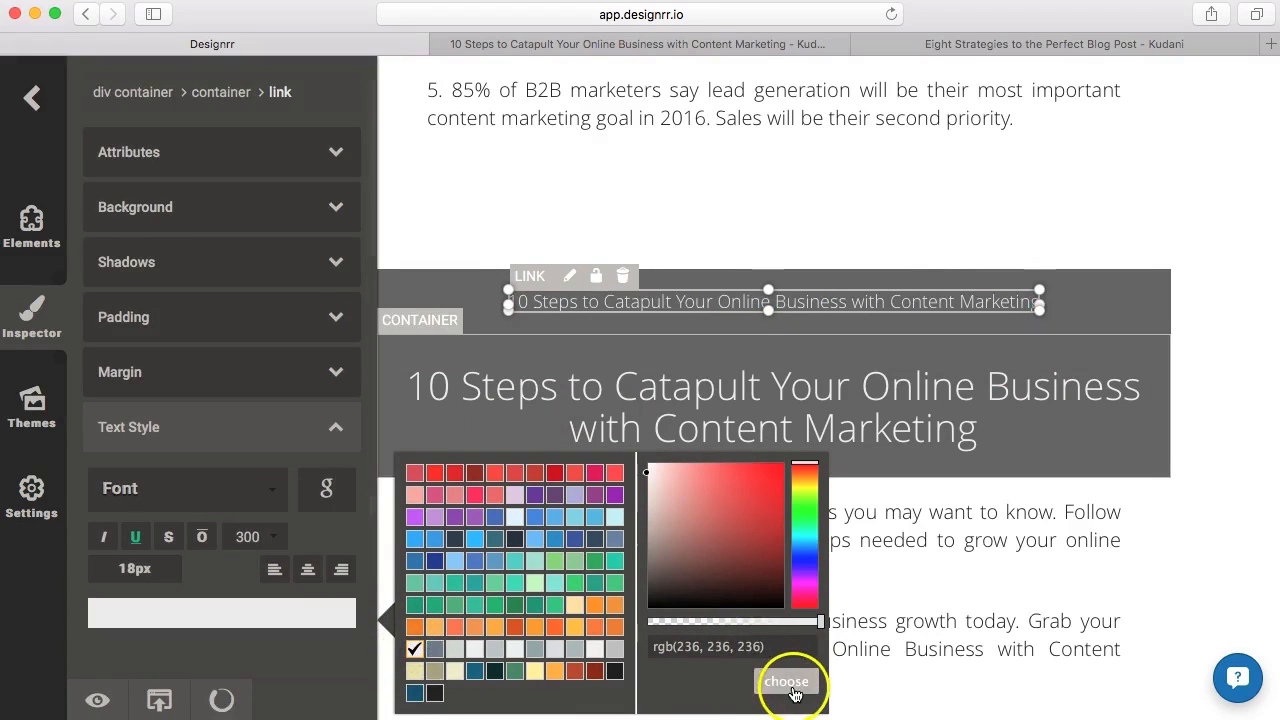
click(795, 690)
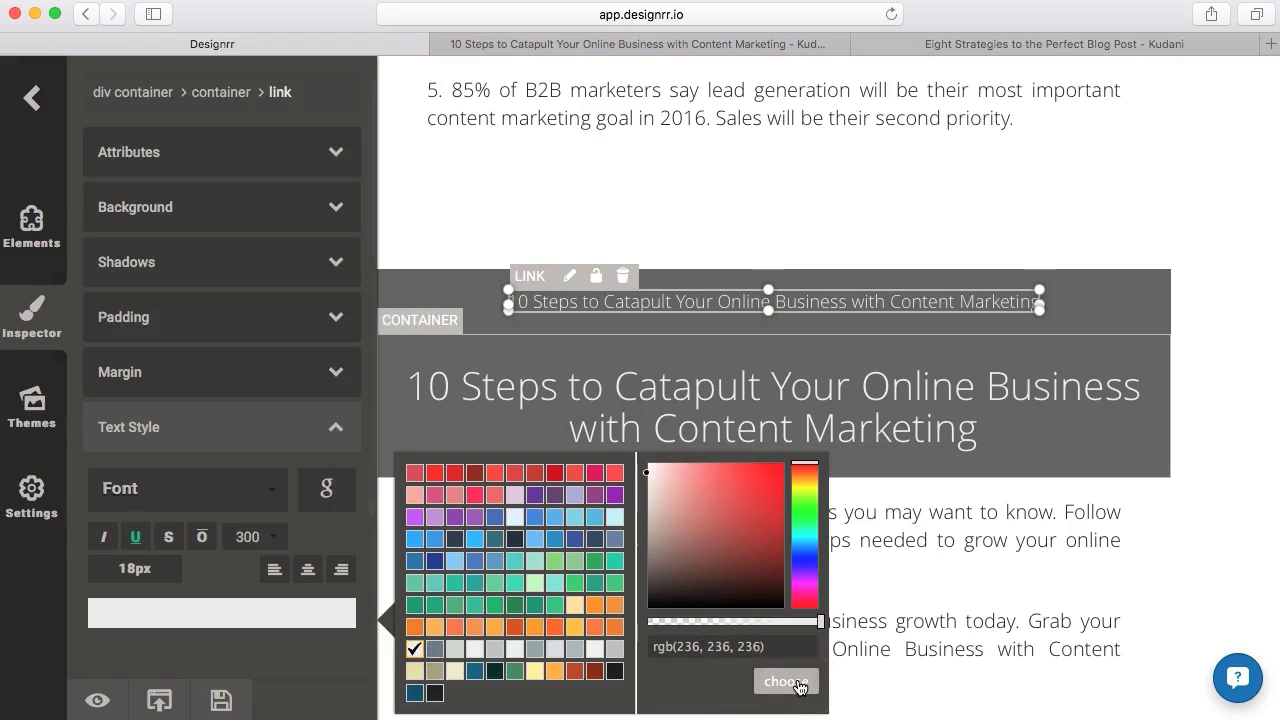
click(1115, 270)
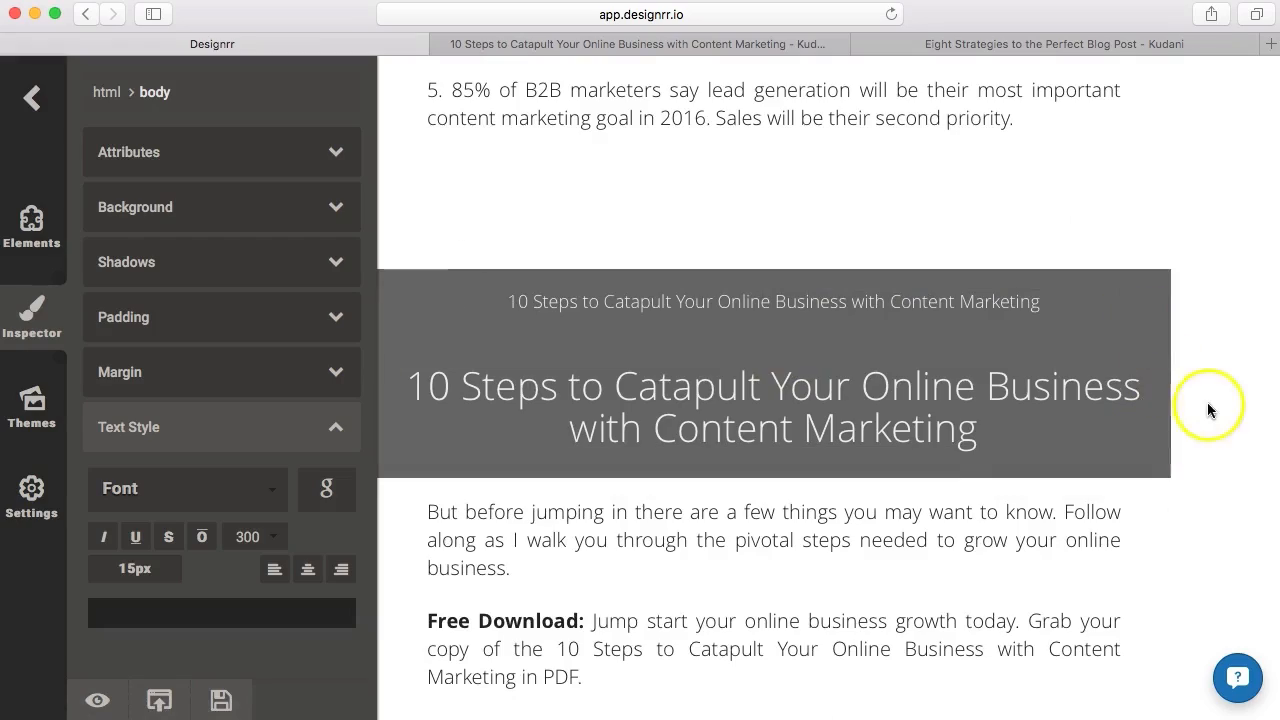
Open the Media Manager for the background image of the cover page's div container.
scroll(1208, 404, down, 10)
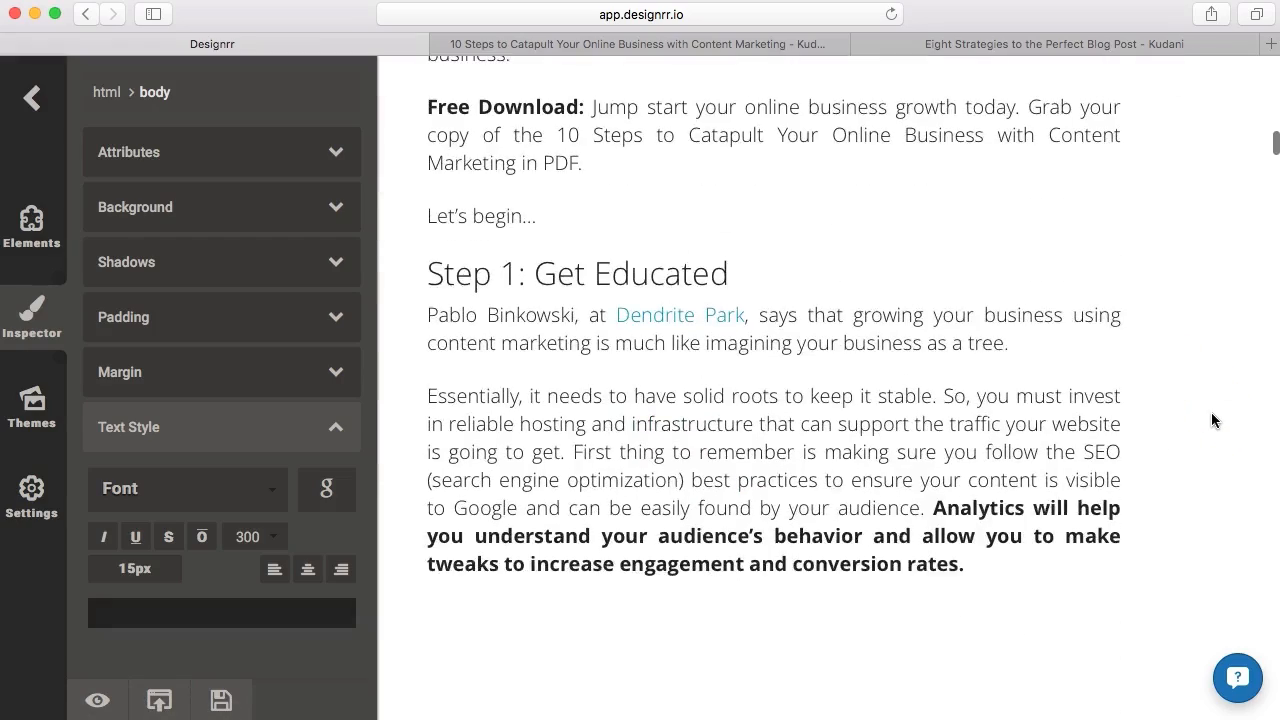
scroll(1211, 413, up, 18)
scroll(1206, 397, up, 10)
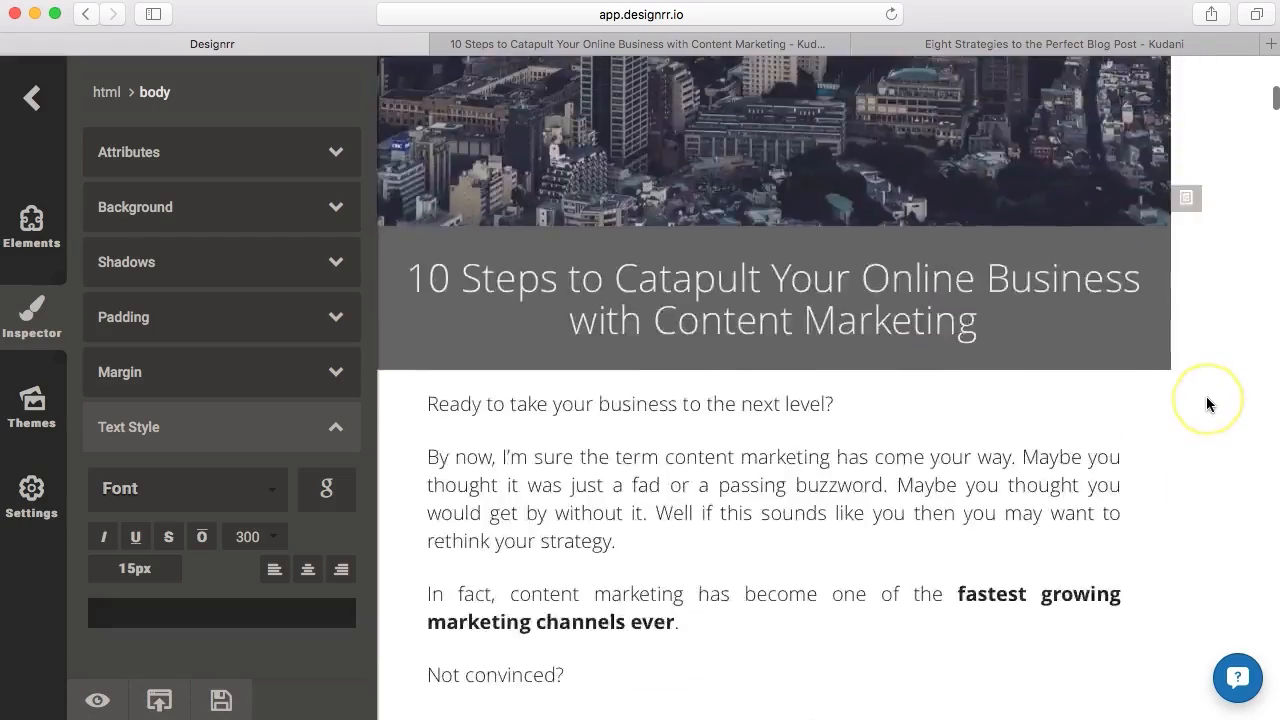
scroll(1206, 396, up, 10)
scroll(1206, 396, down, 3)
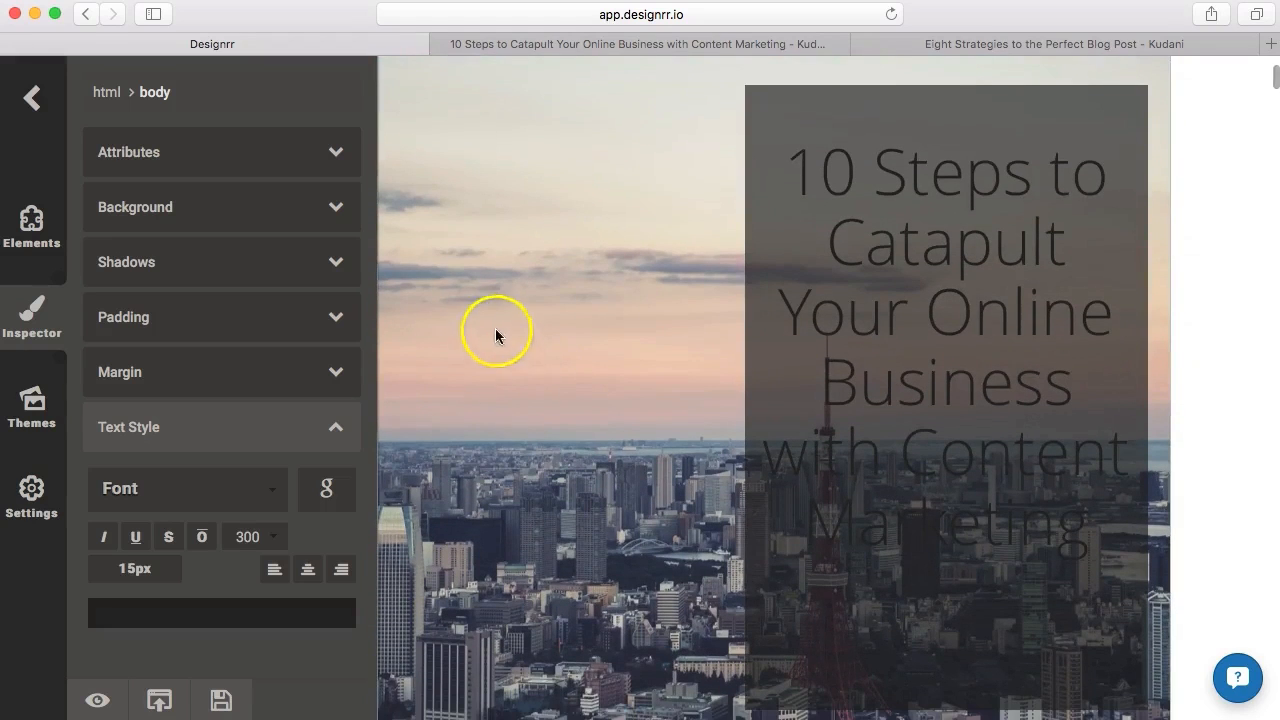
scroll(500, 371, up, 4)
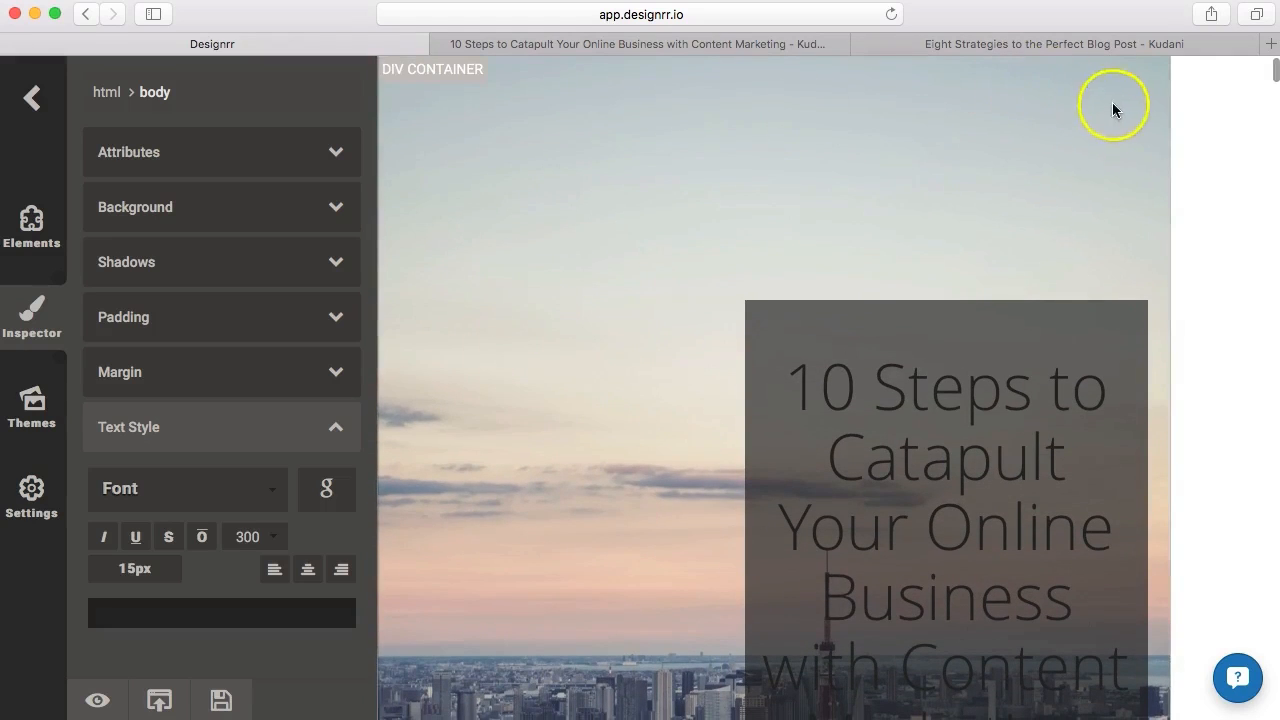
click(1120, 107)
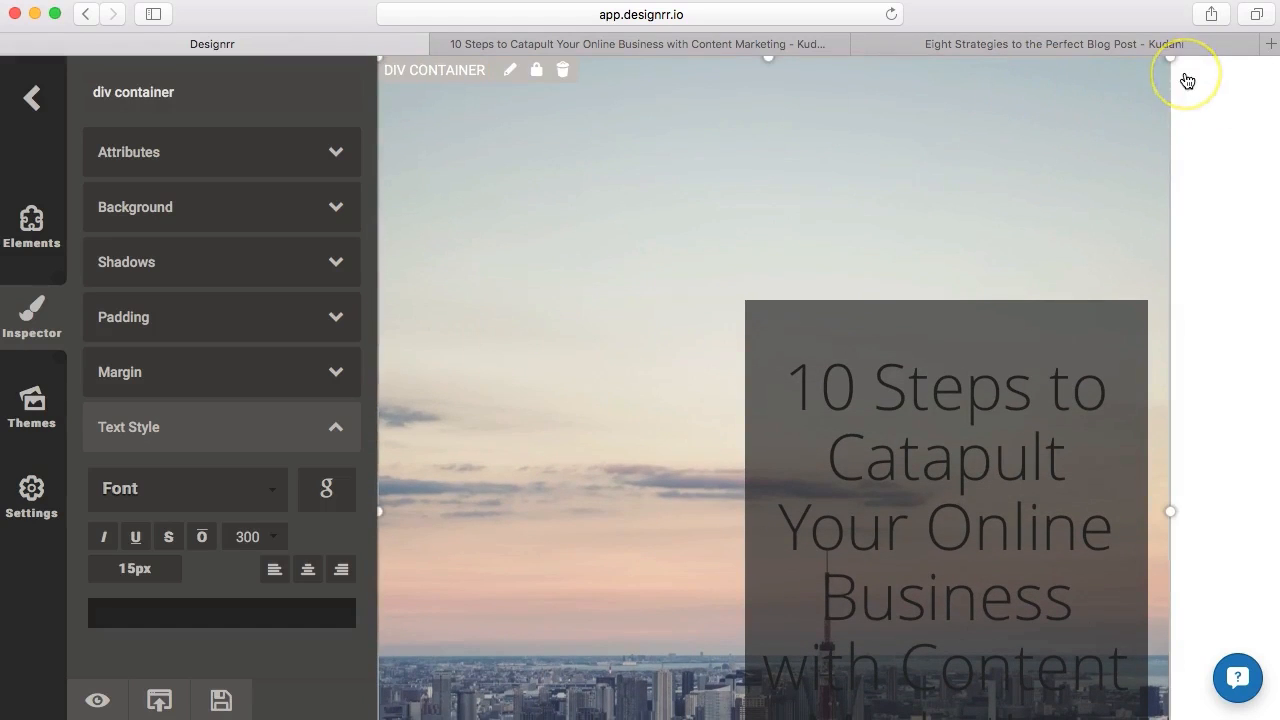
click(120, 209)
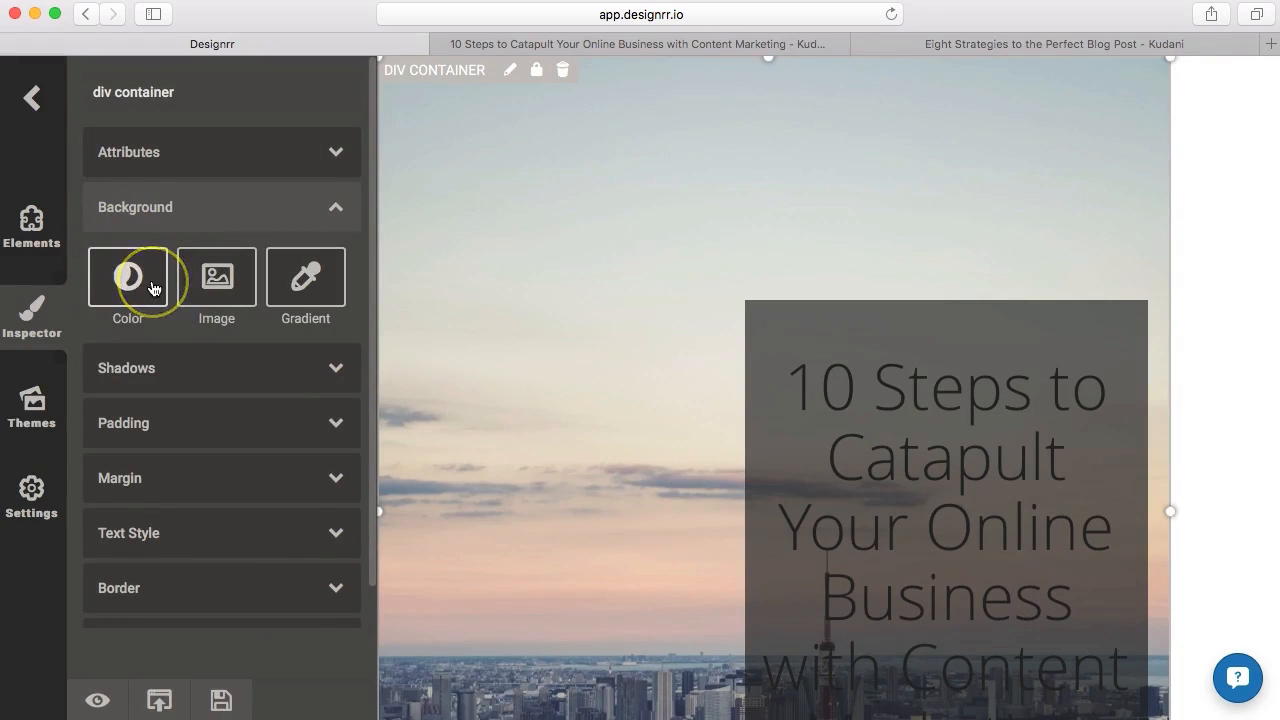
click(218, 288)
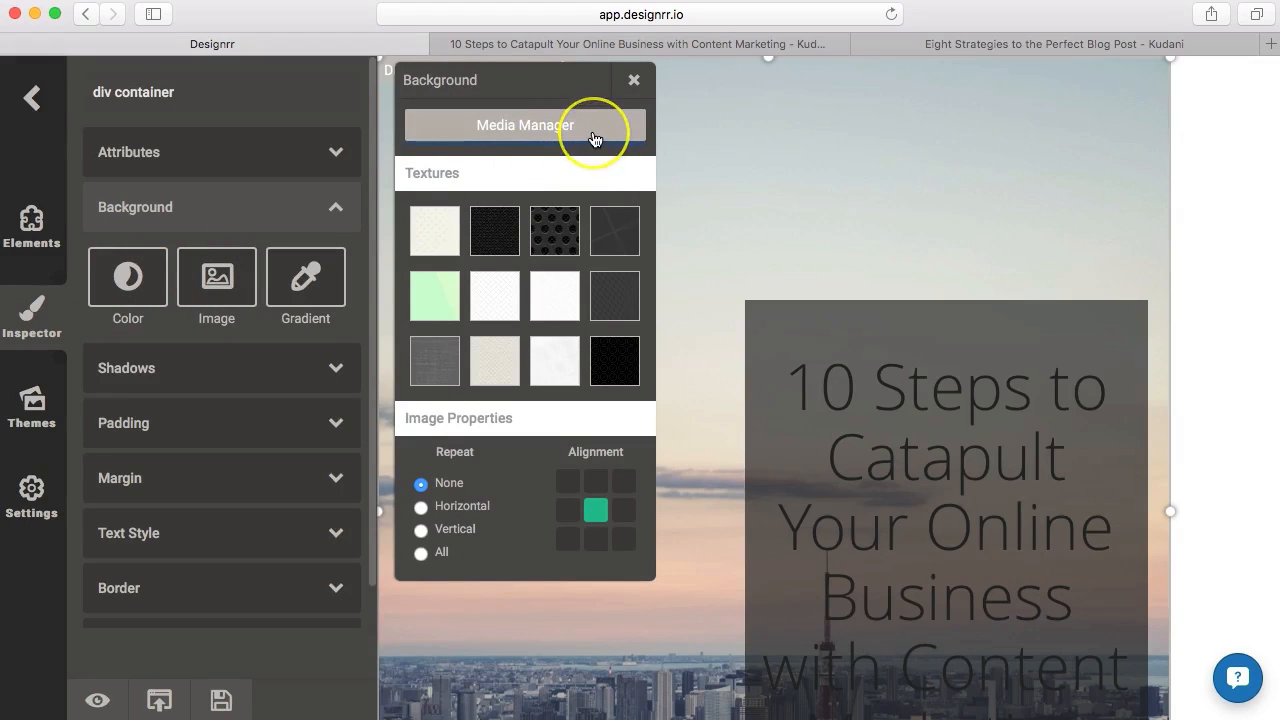
click(594, 138)
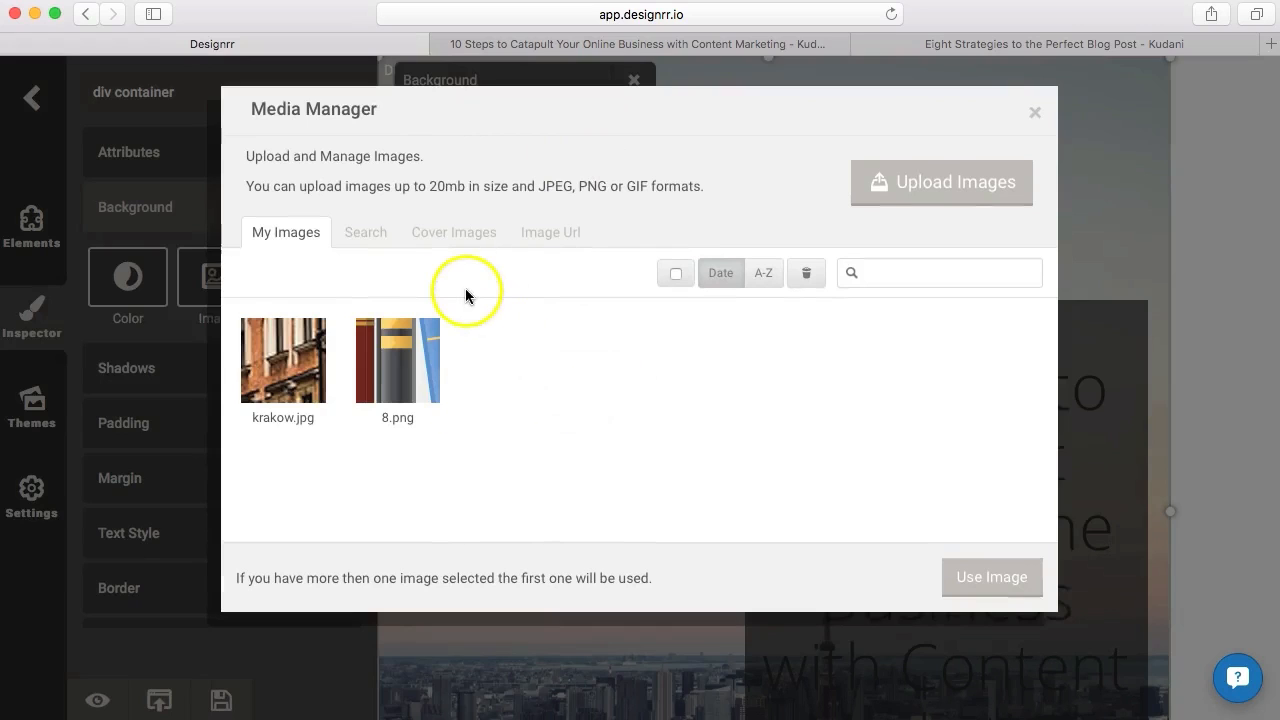
Search the Media Manager's image library for "mountain".
click(365, 232)
click(370, 307)
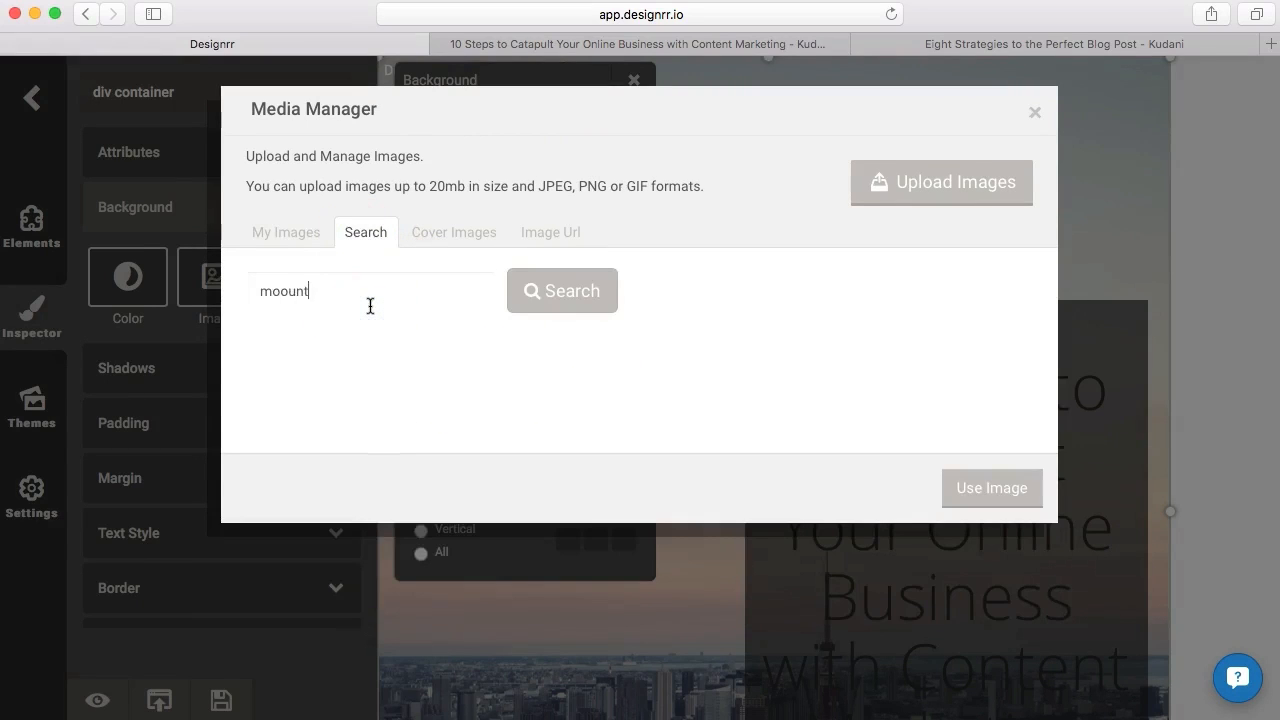
text(moountain)
click(453, 311)
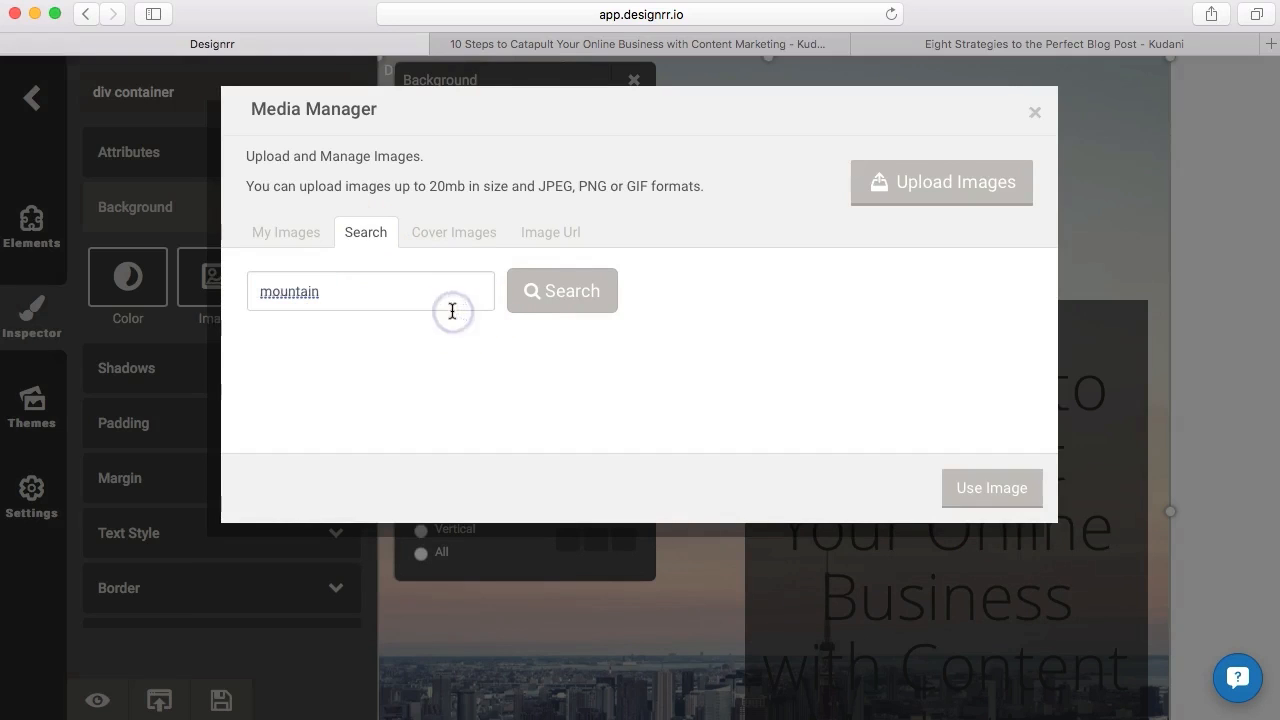
click(561, 292)
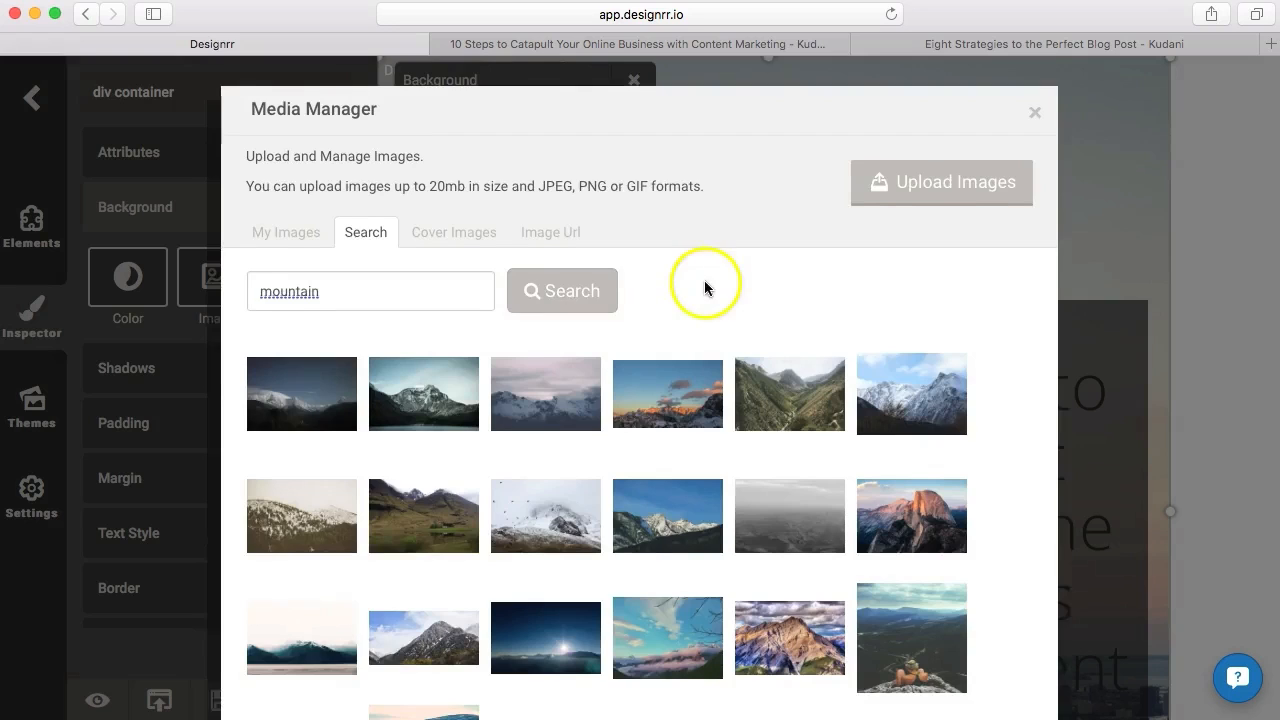
Use the photo of the sunlit orange rock dome as the cover page background and close the background image options.
scroll(740, 268, down, 1)
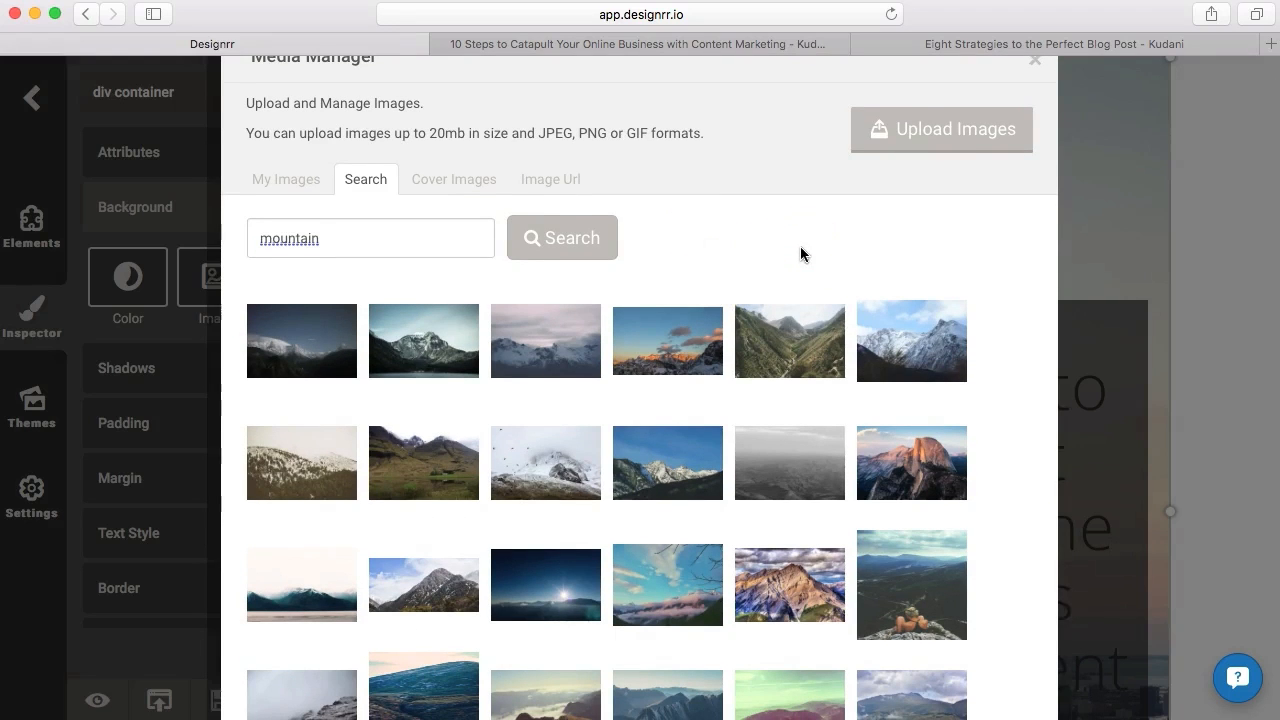
scroll(973, 343, down, 1)
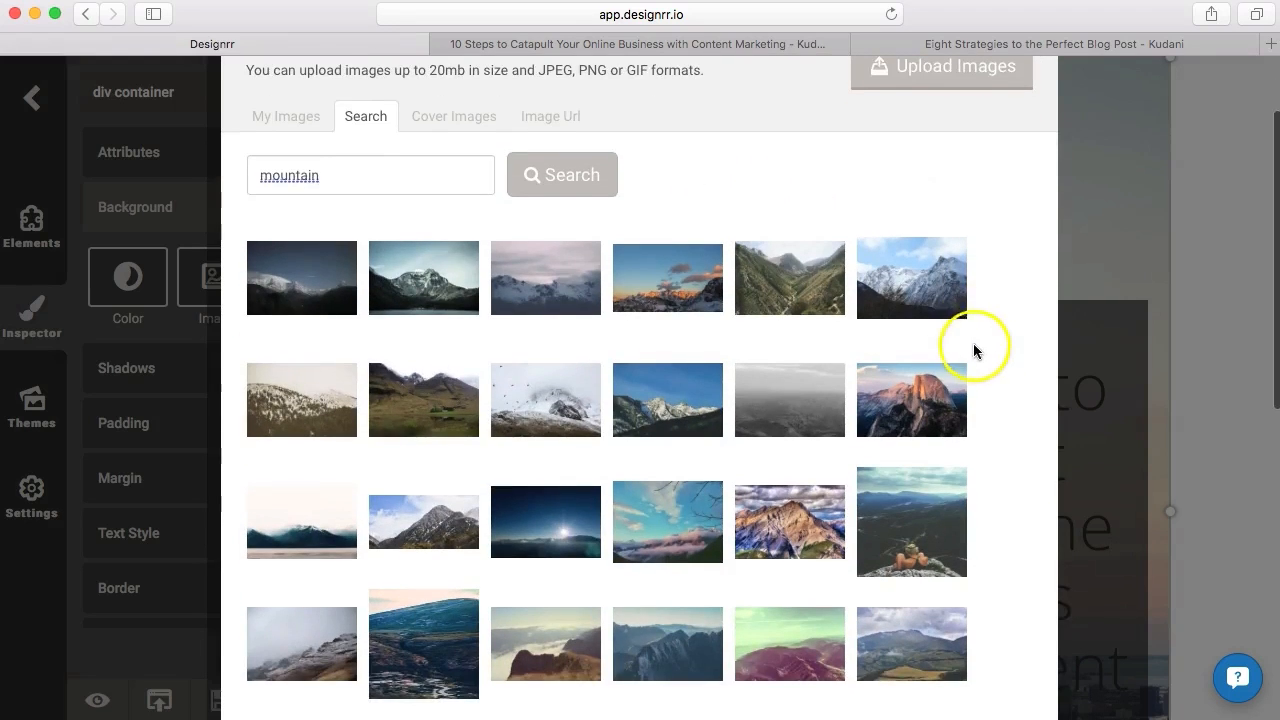
scroll(1008, 358, down, 1)
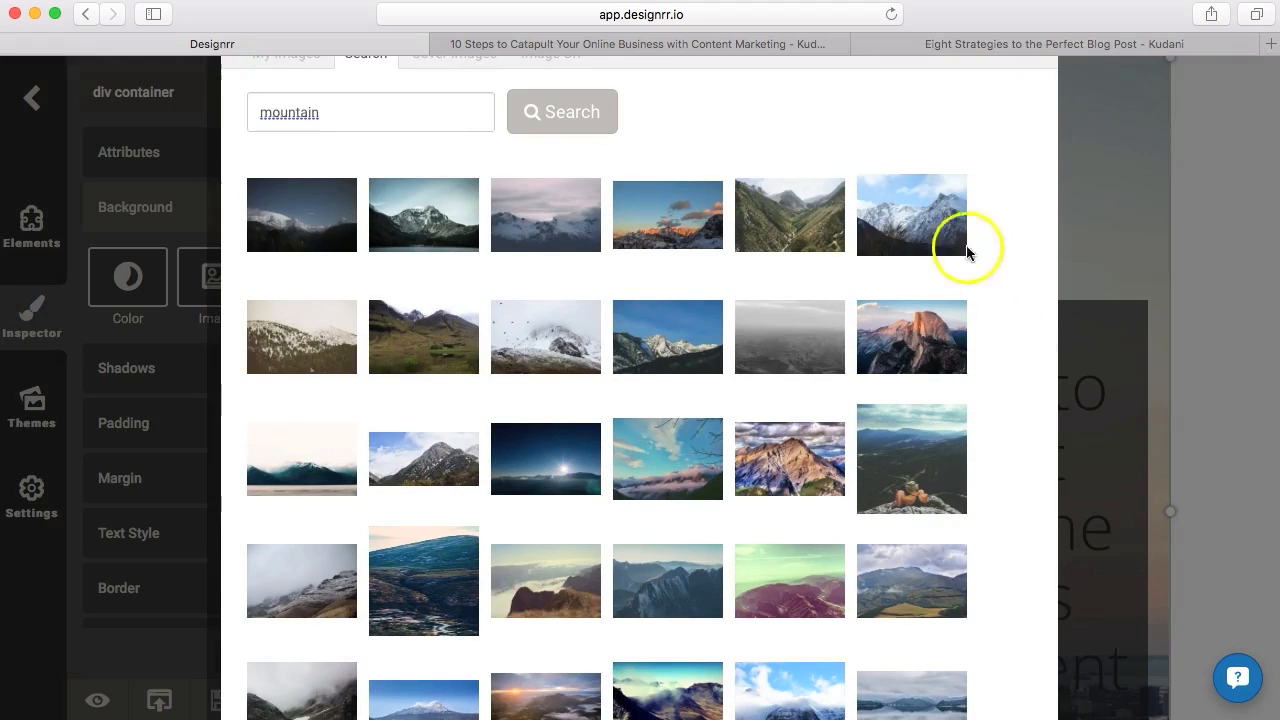
click(921, 341)
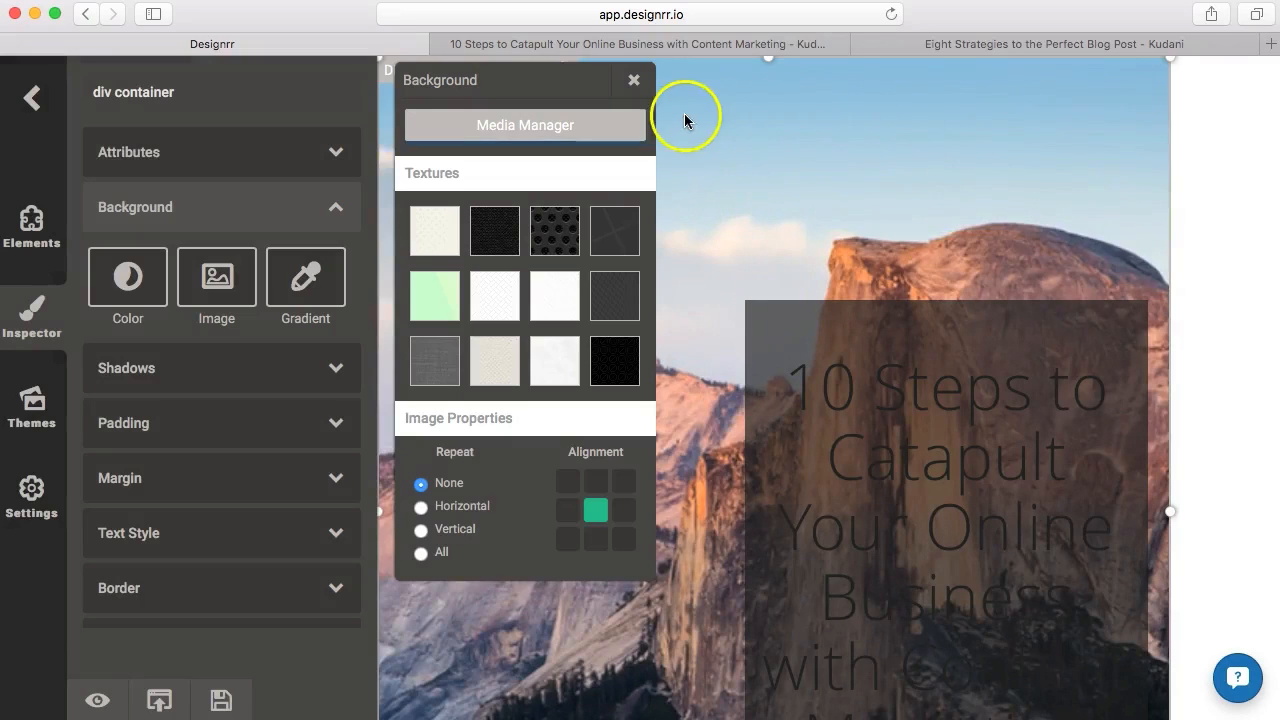
click(634, 80)
Set the text color of the large title heading on the cover page to rgb(236, 236, 236).
scroll(596, 312, down, 4)
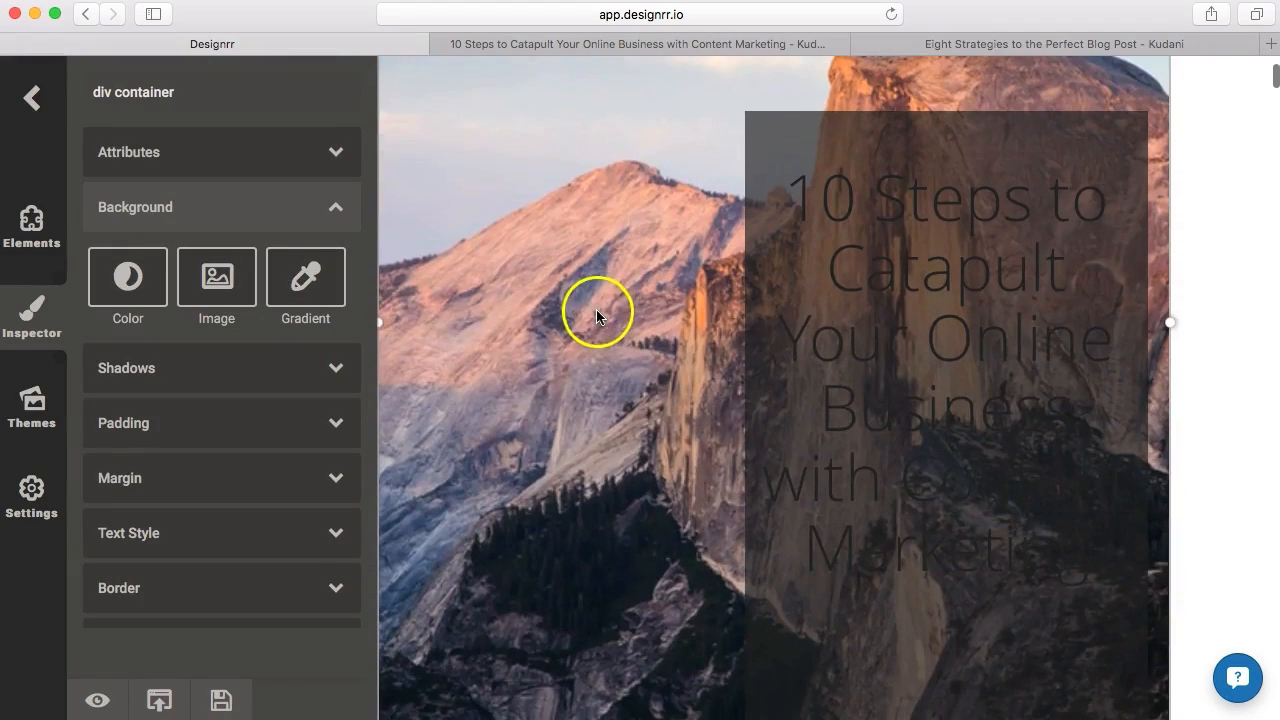
scroll(619, 465, down, 2)
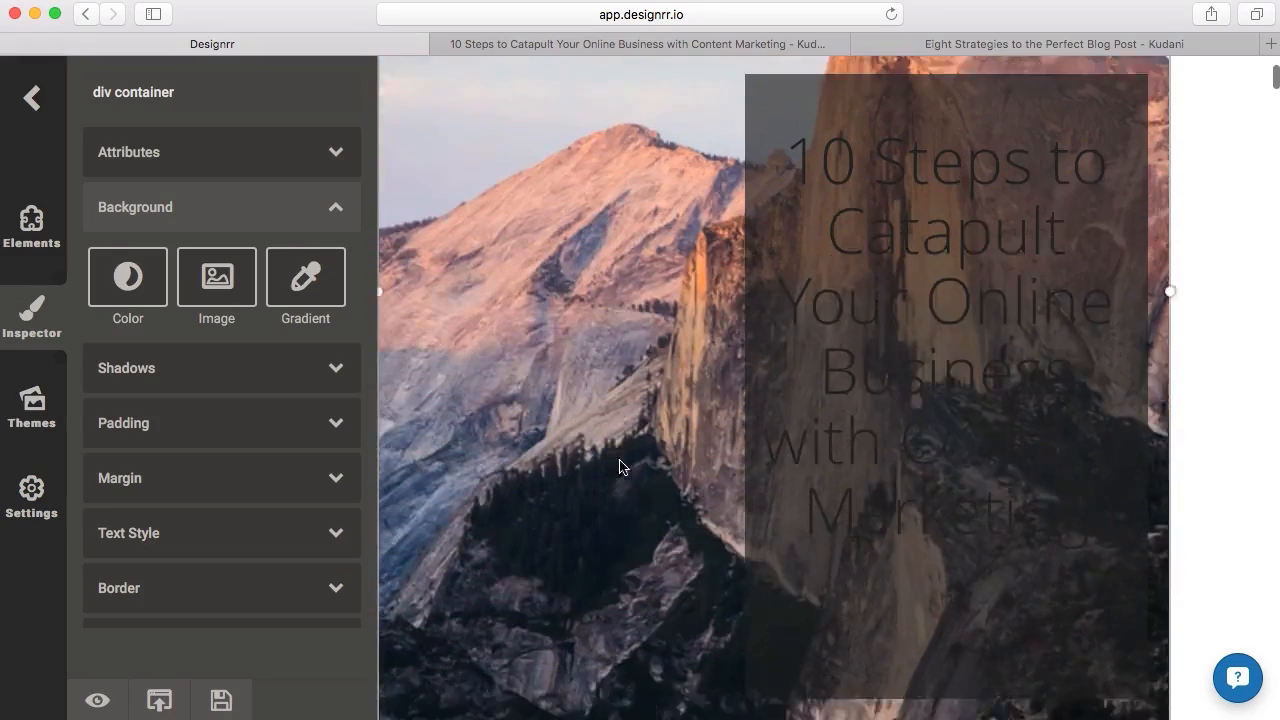
scroll(619, 465, up, 2)
click(857, 207)
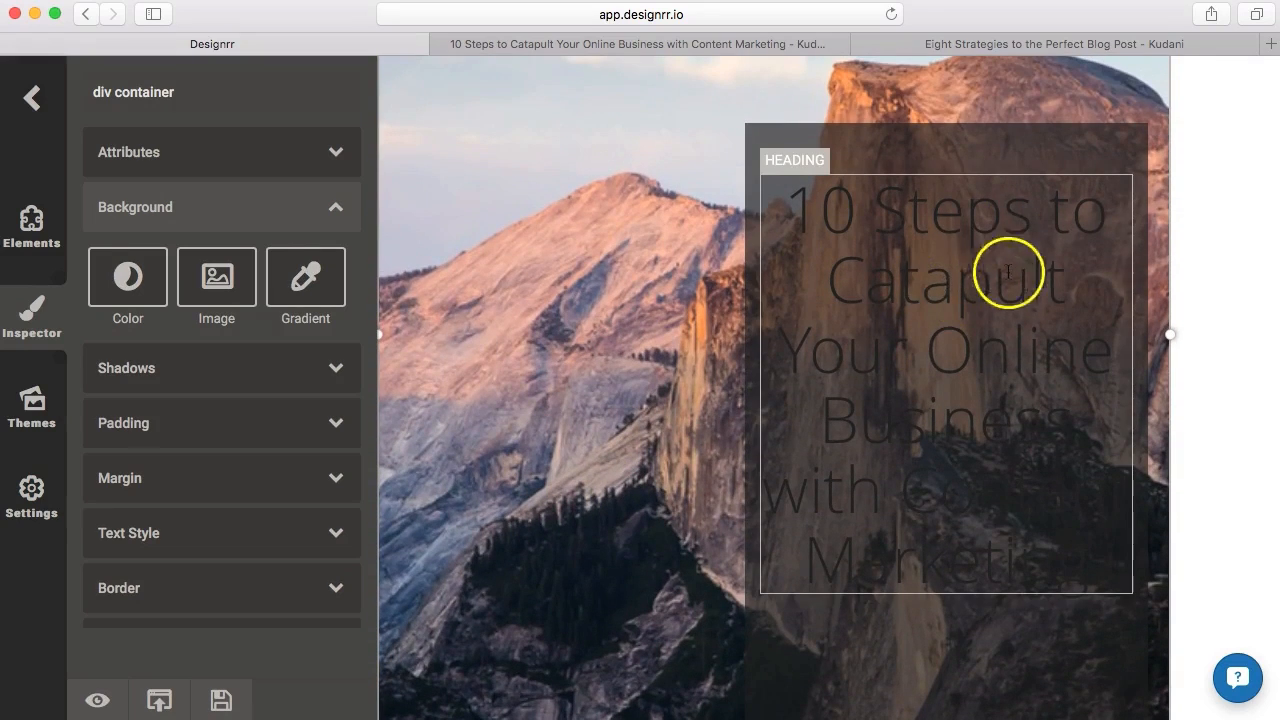
click(971, 290)
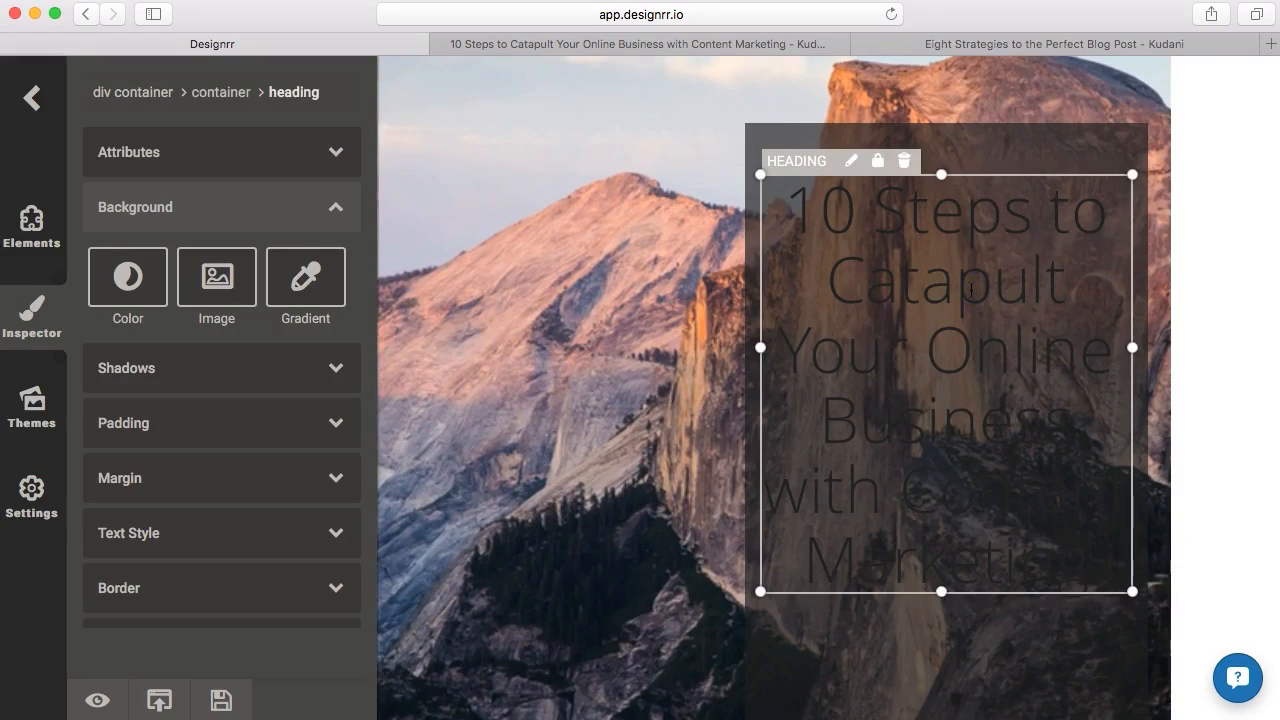
click(155, 534)
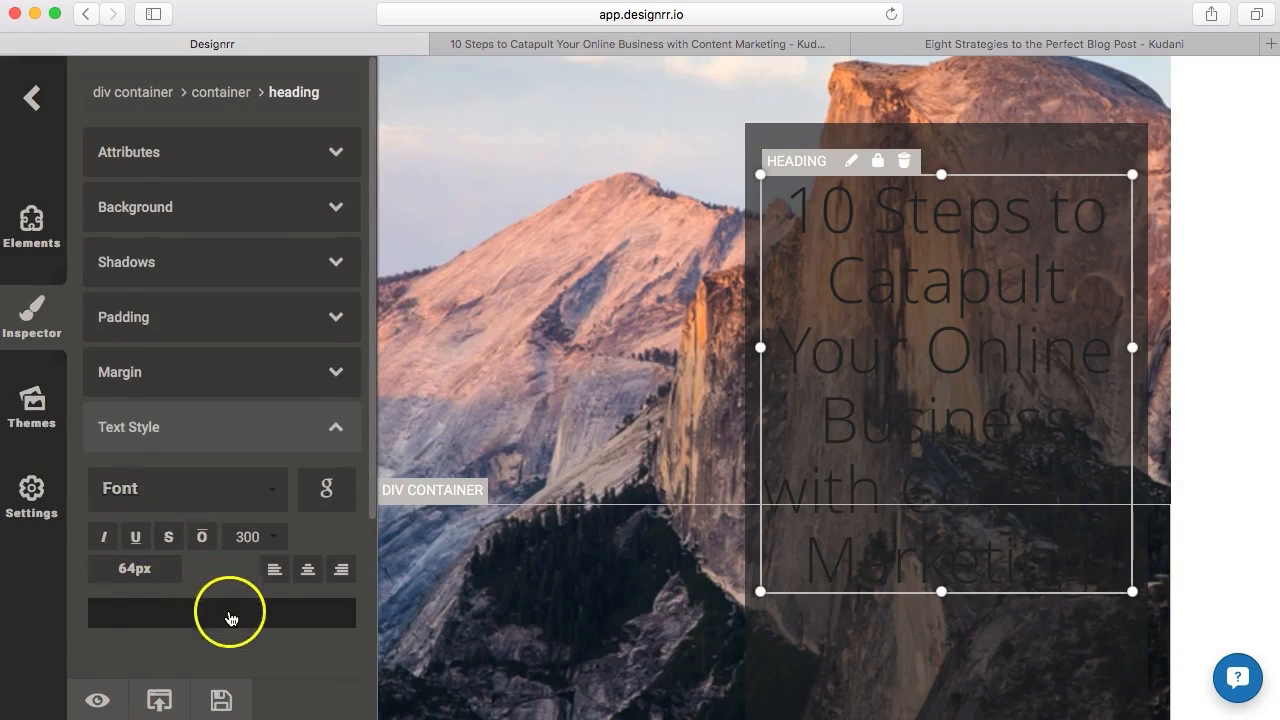
click(230, 614)
click(414, 648)
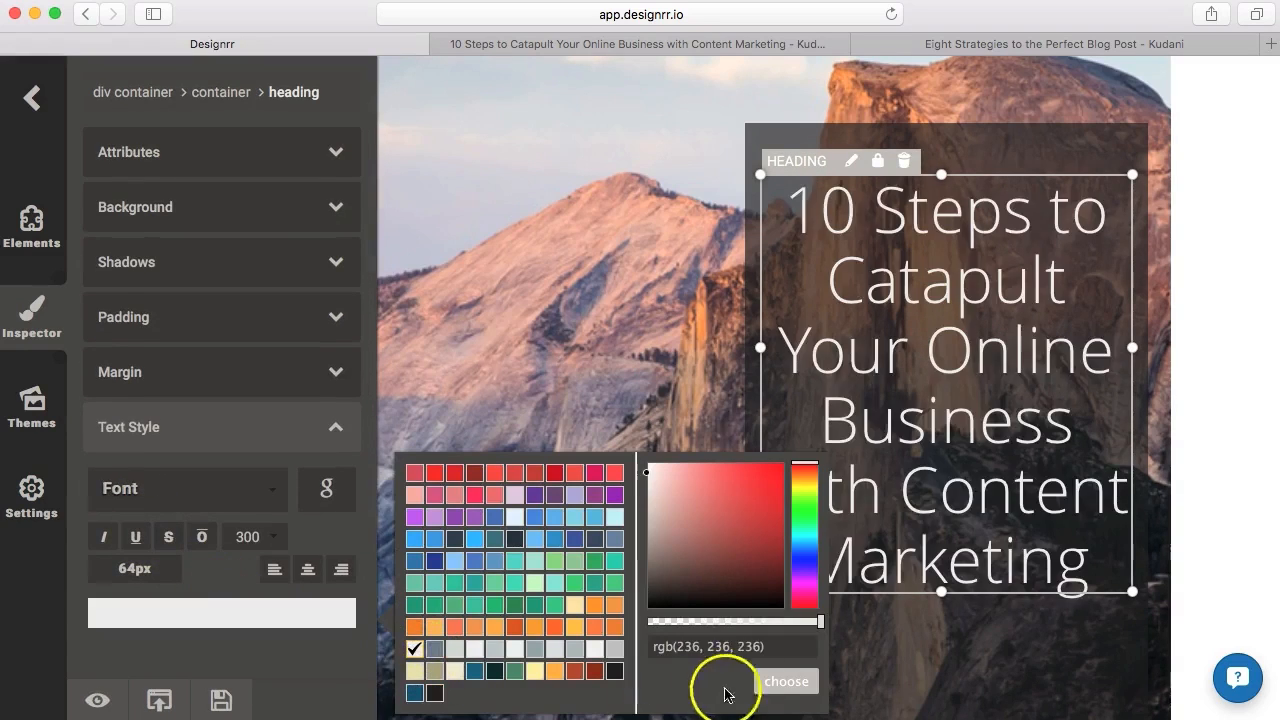
click(777, 683)
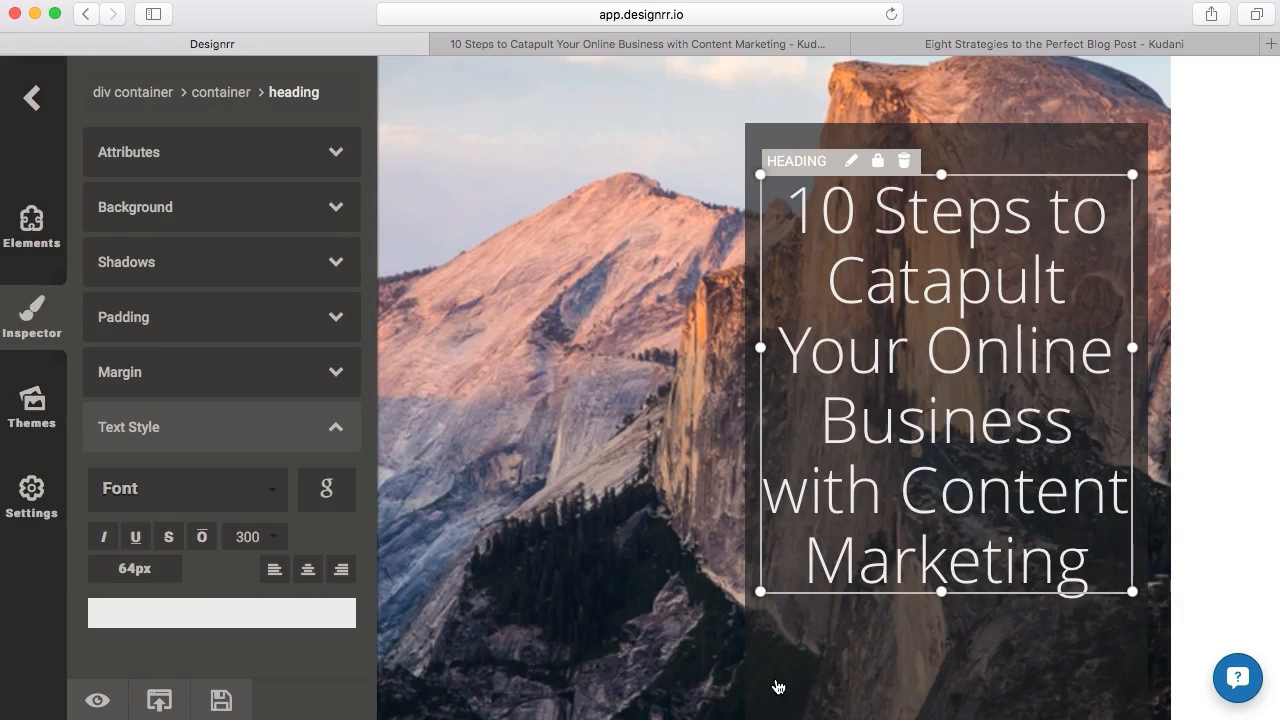
Apply a thin, geometric Google font from the third page of fonts to the cover title and deselect it.
click(326, 490)
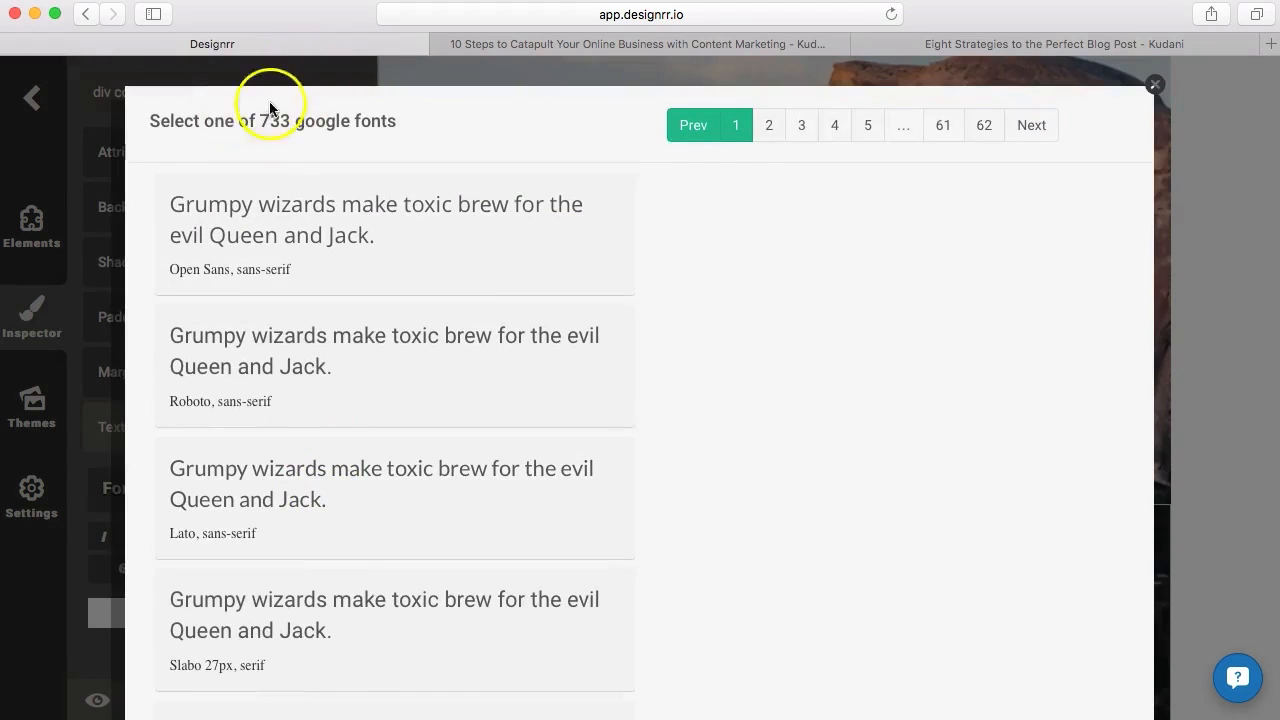
click(801, 128)
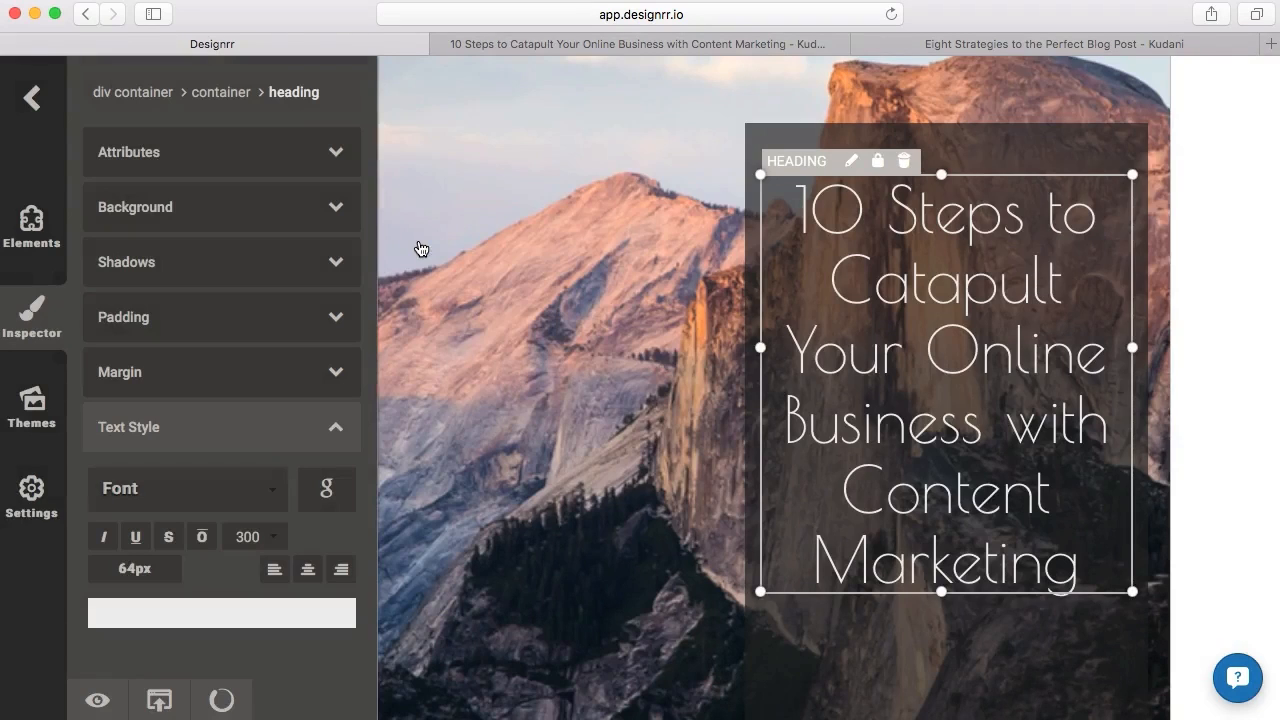
click(1252, 256)
Shorten the dark translucent container behind the cover title by raising its lower edge.
scroll(1251, 260, down, 3)
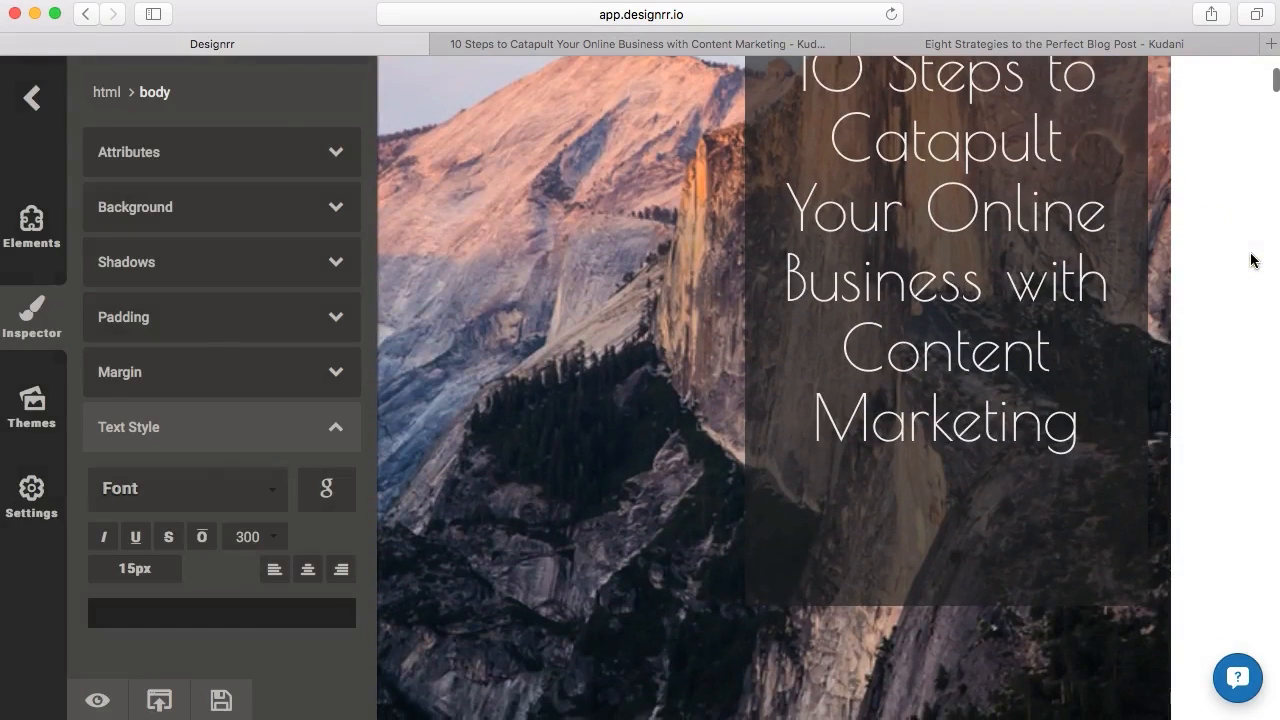
scroll(1241, 304, up, 1)
scroll(1241, 305, down, 2)
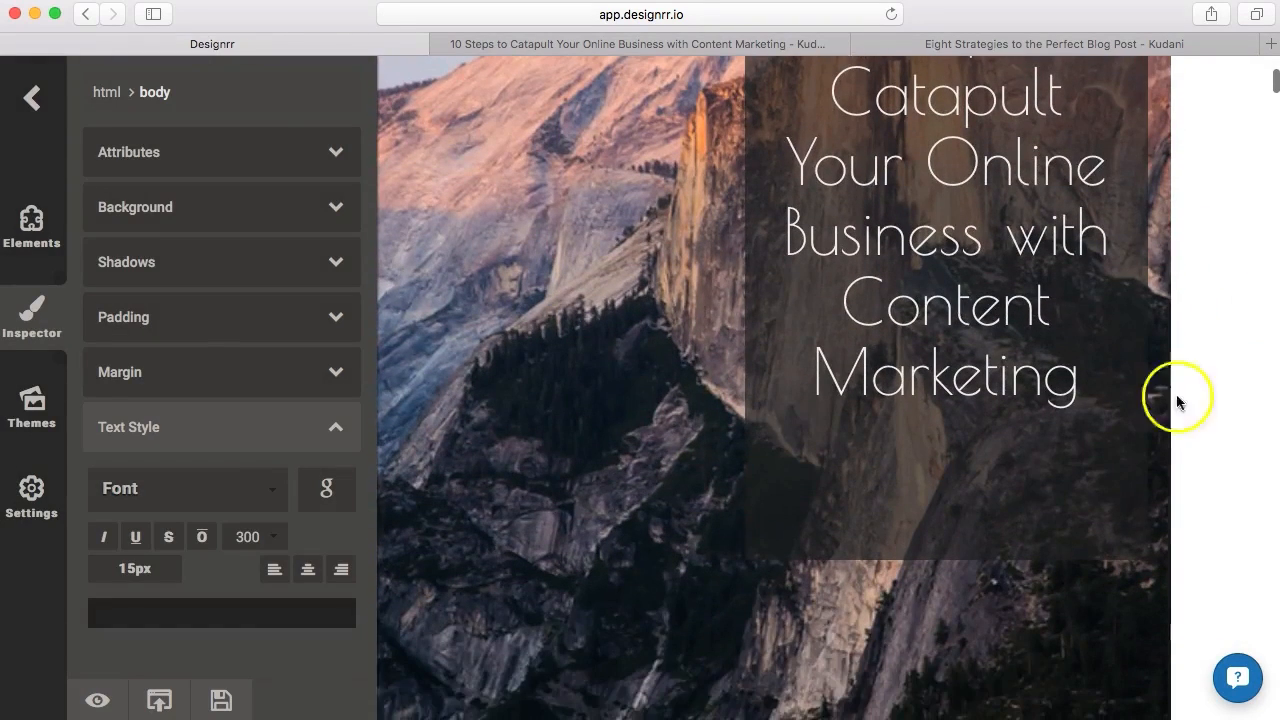
click(1031, 503)
drag(940, 558, 940, 463)
Replace the author placeholder text at the foot of the cover page with the author's full name.
scroll(973, 534, down, 3)
scroll(973, 537, down, 2)
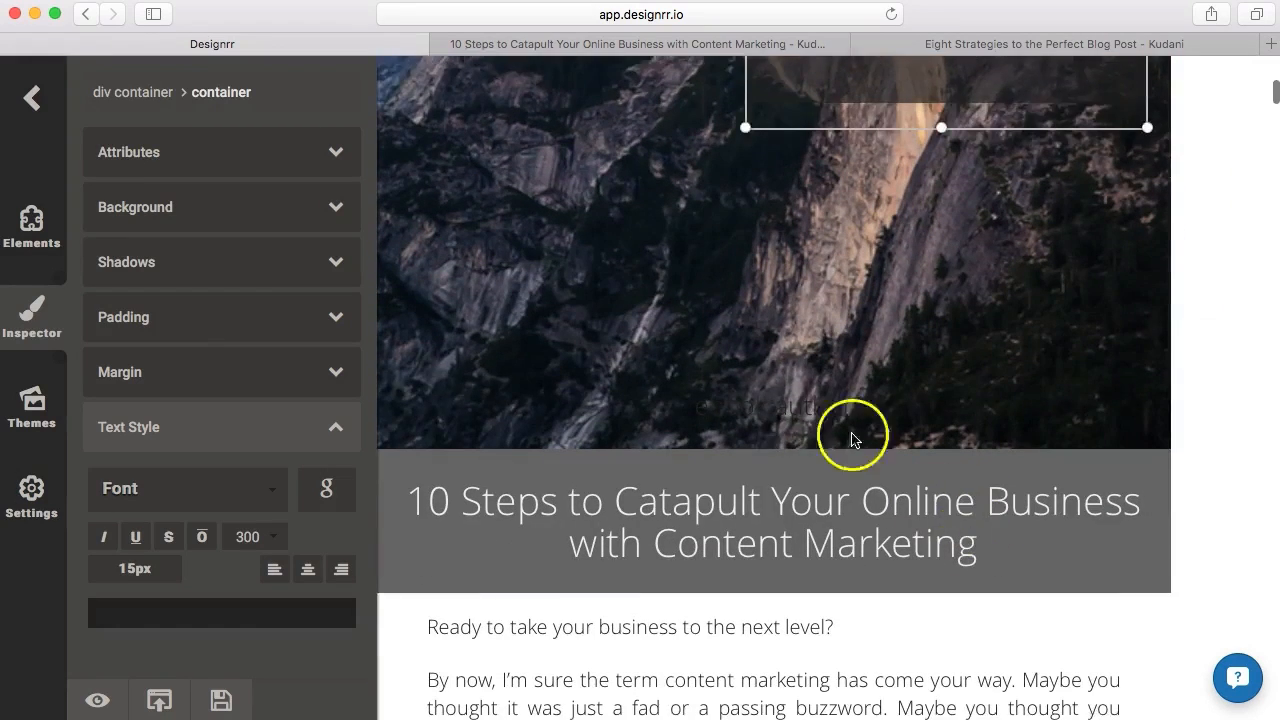
click(768, 383)
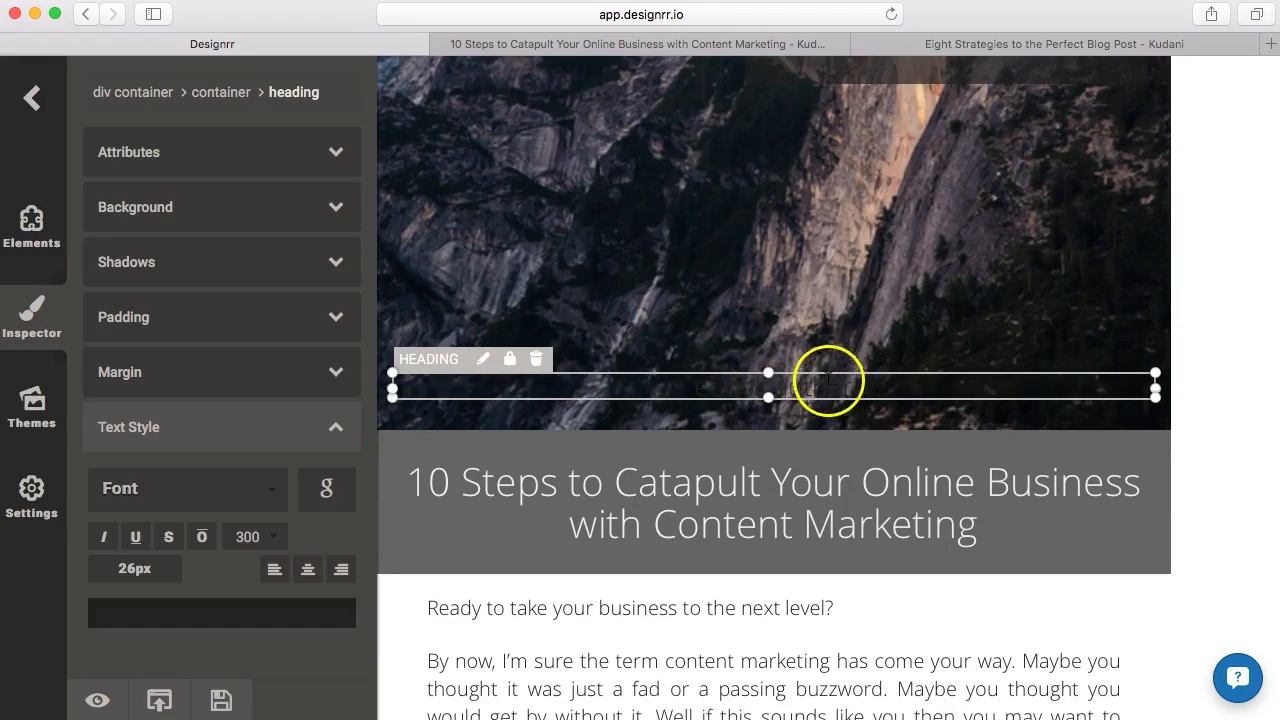
double_click(800, 382)
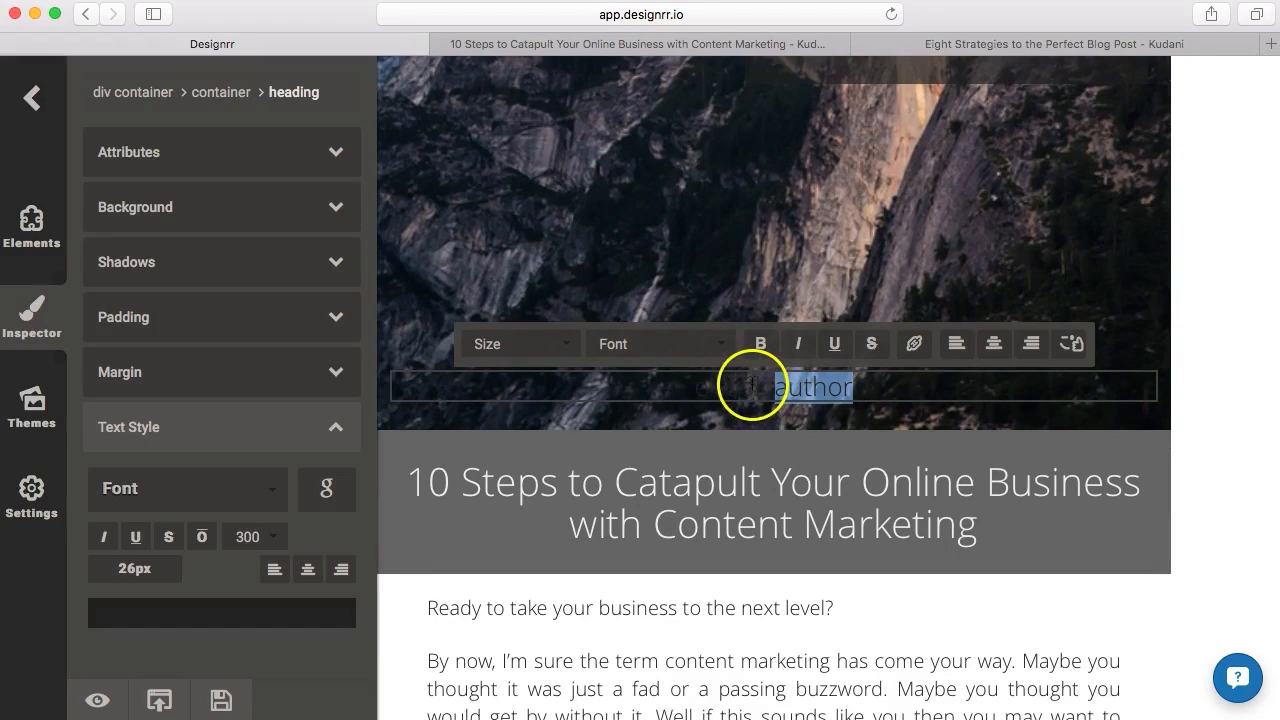
drag(751, 385, 753, 386)
key(BackSpace)
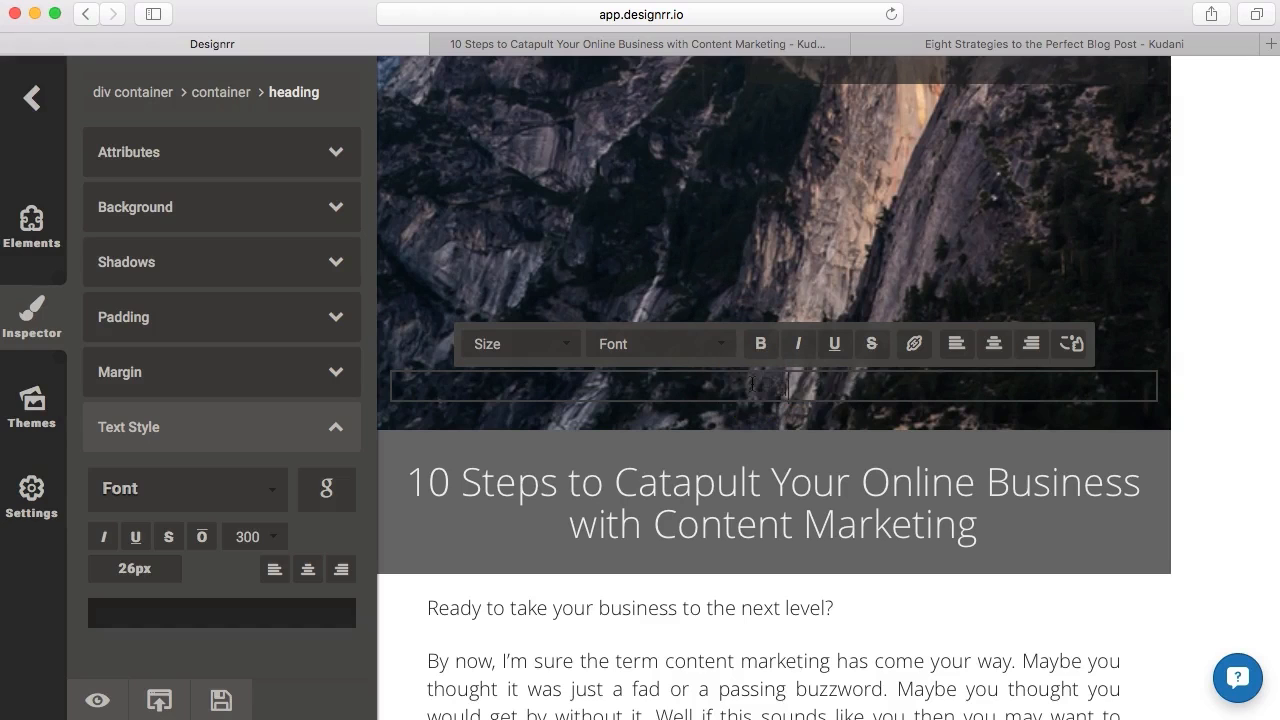
text(Paul C)
text(lifford)
Set the text color of the author name heading to rgb(236, 236, 236) and deselect it.
triple_click(753, 386)
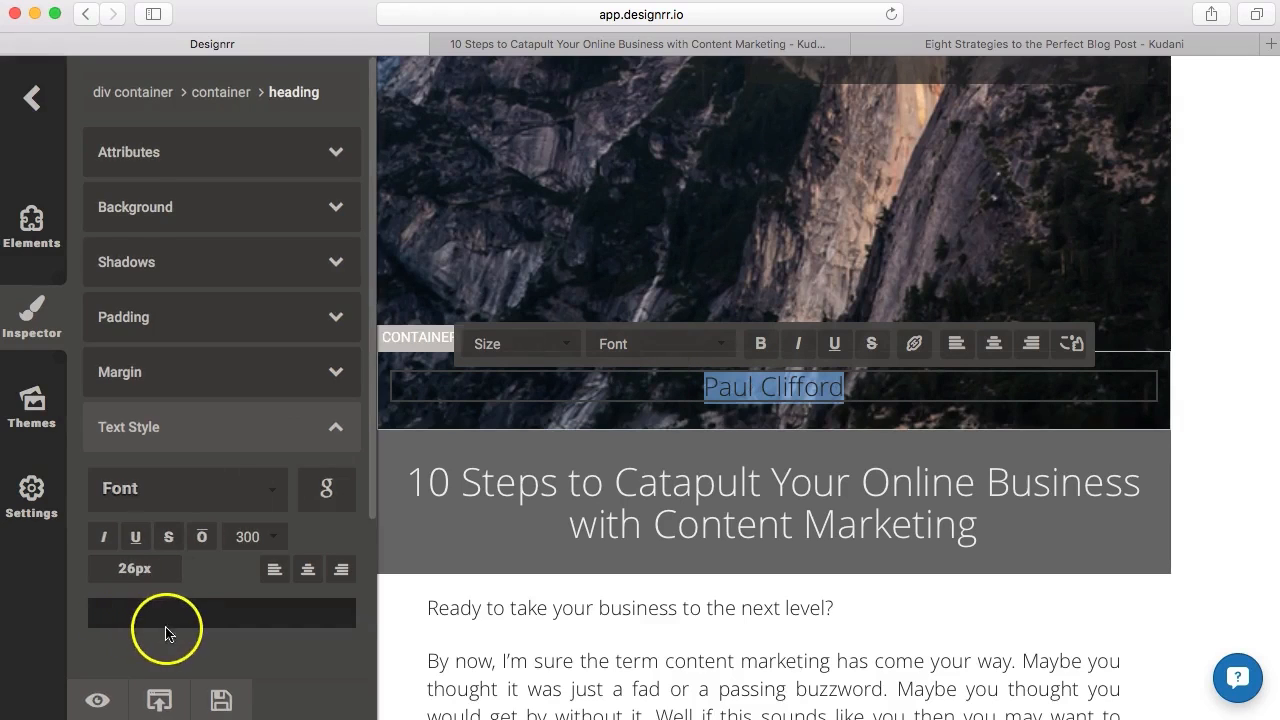
click(167, 619)
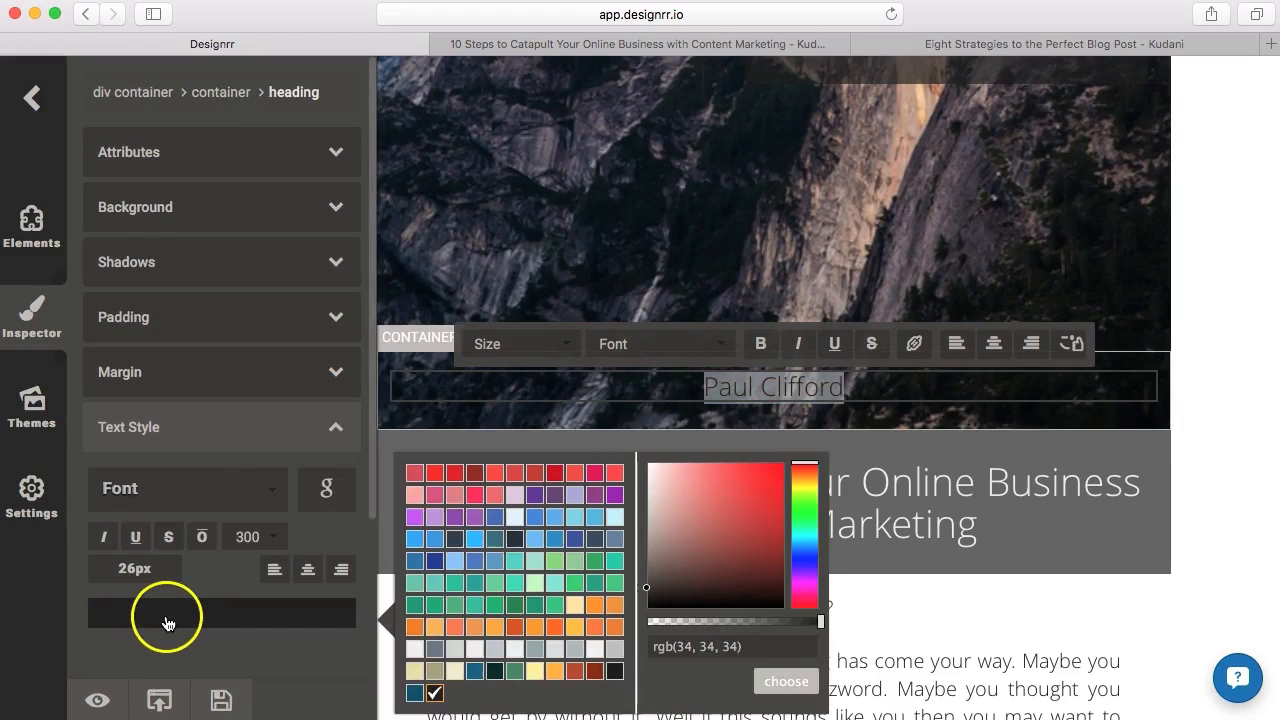
click(415, 648)
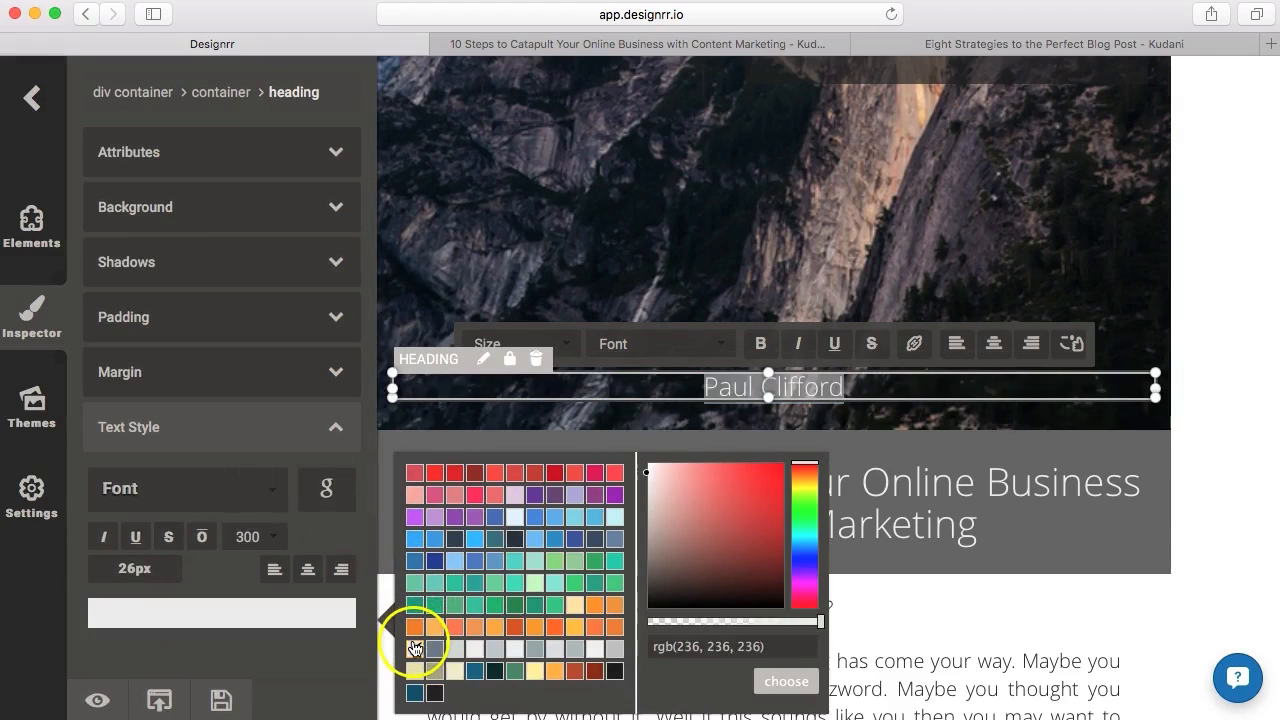
click(790, 681)
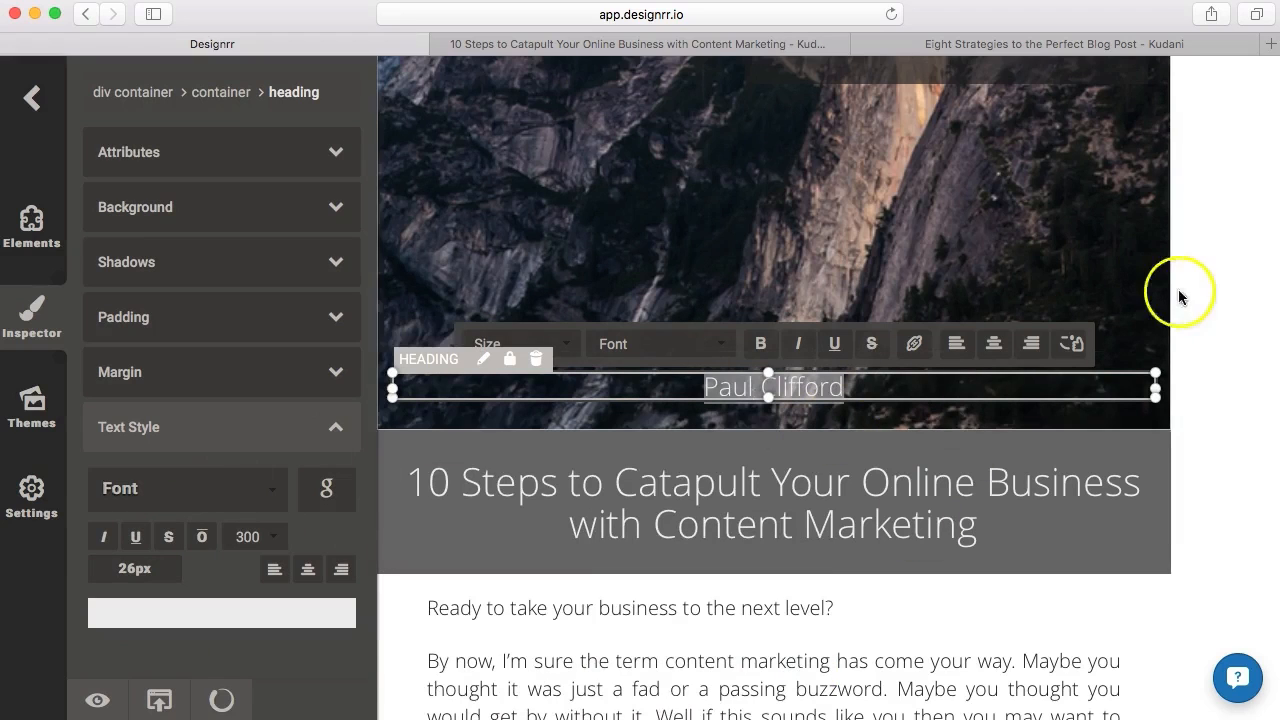
click(1211, 279)
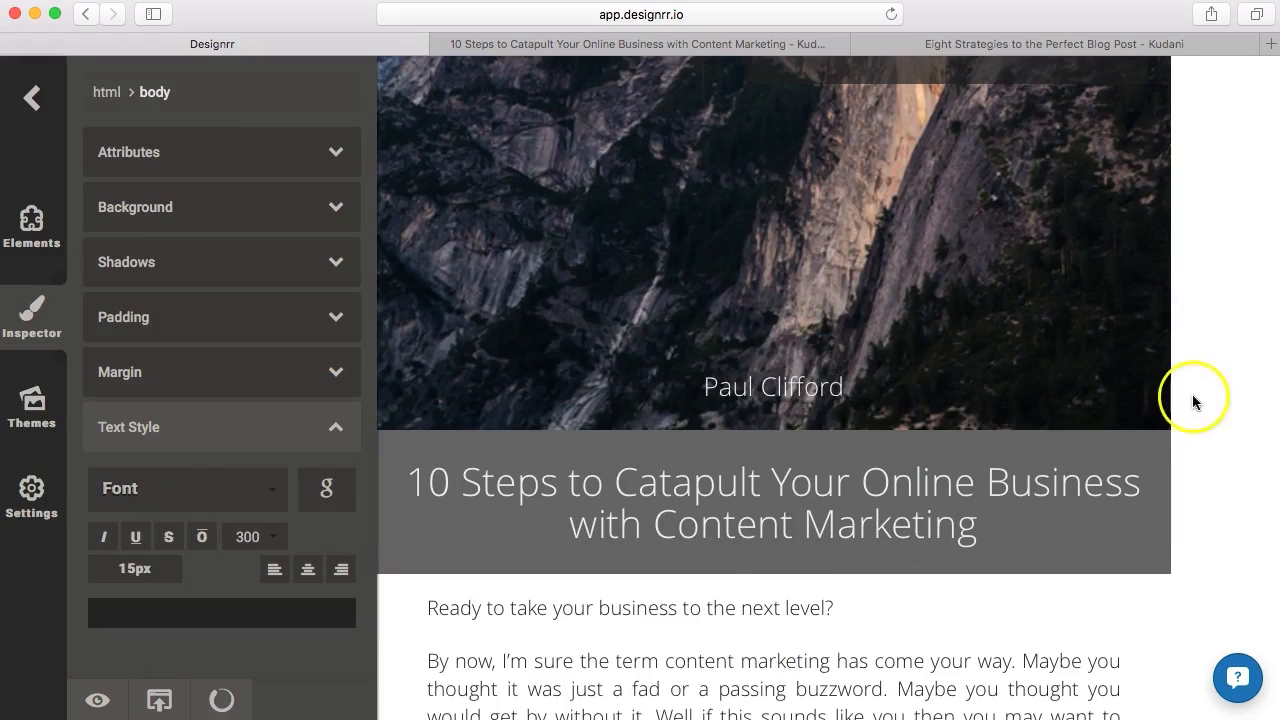
Review the document's pages from the cover to the end, checking the body text, infographic and page headers.
scroll(1192, 400, down, 10)
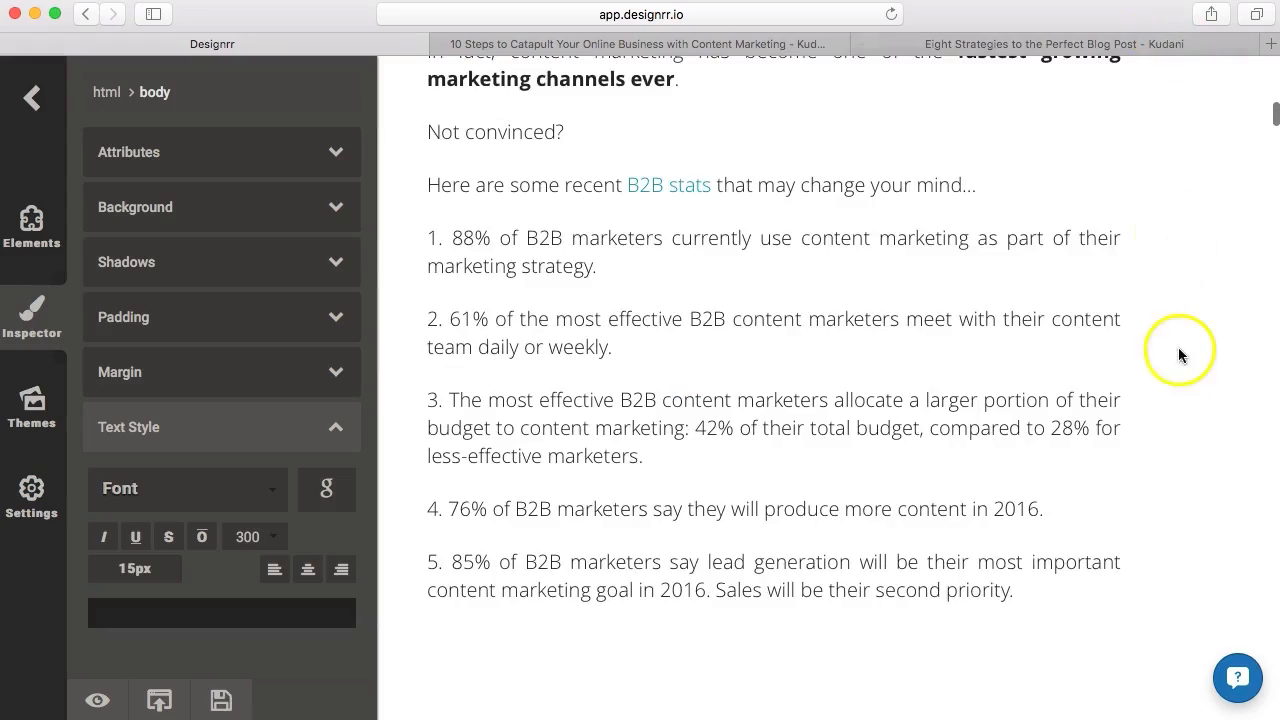
scroll(1178, 350, down, 15)
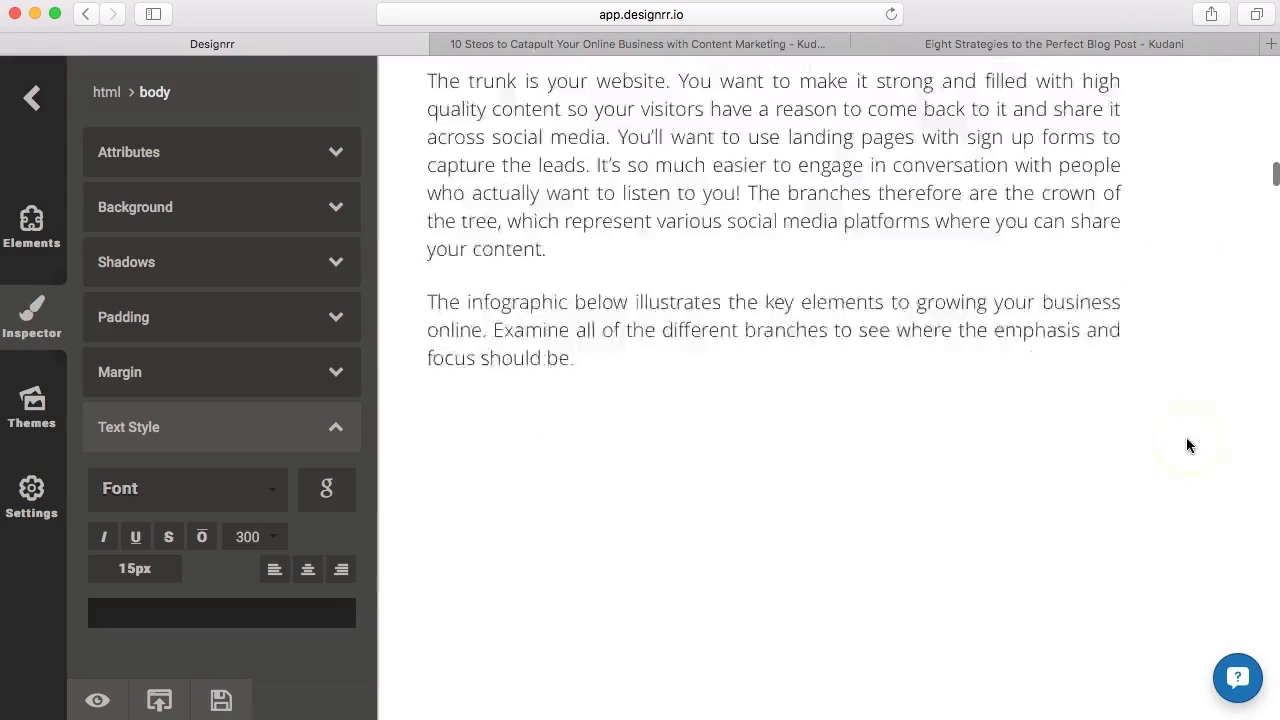
scroll(1186, 437, down, 10)
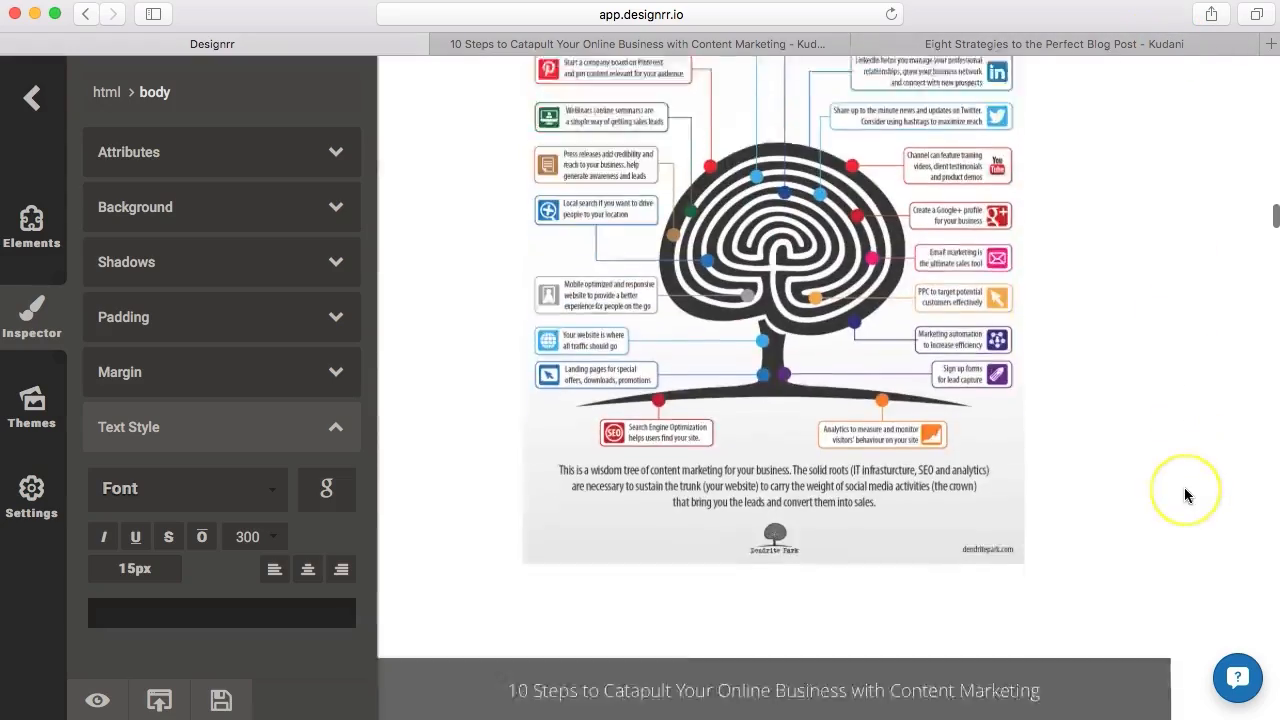
scroll(1184, 492, down, 10)
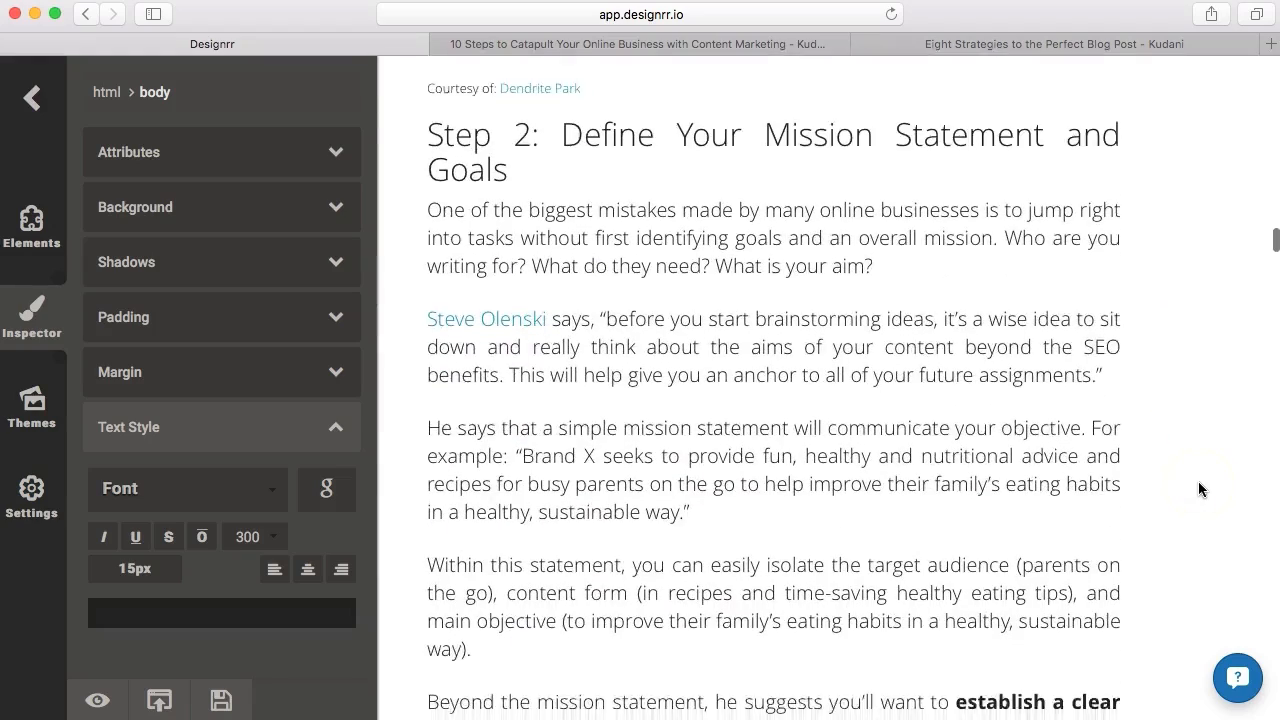
scroll(1199, 488, down, 5)
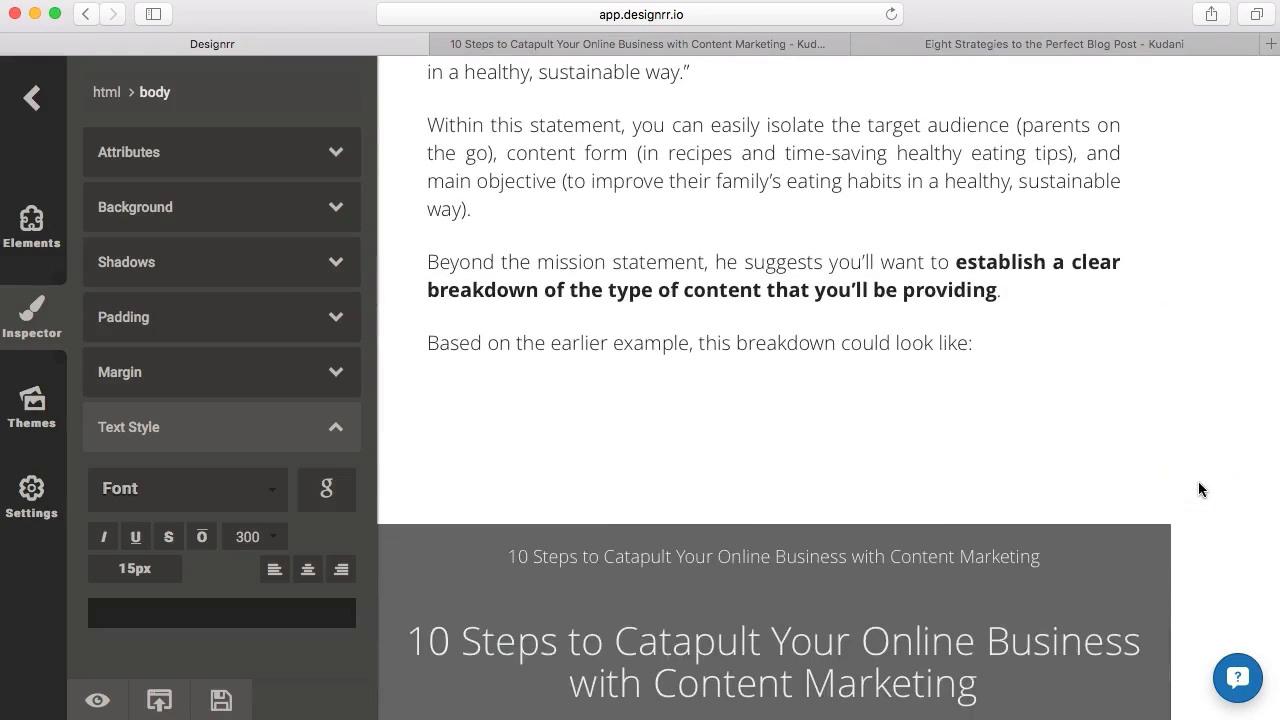
scroll(1224, 286, up, 10)
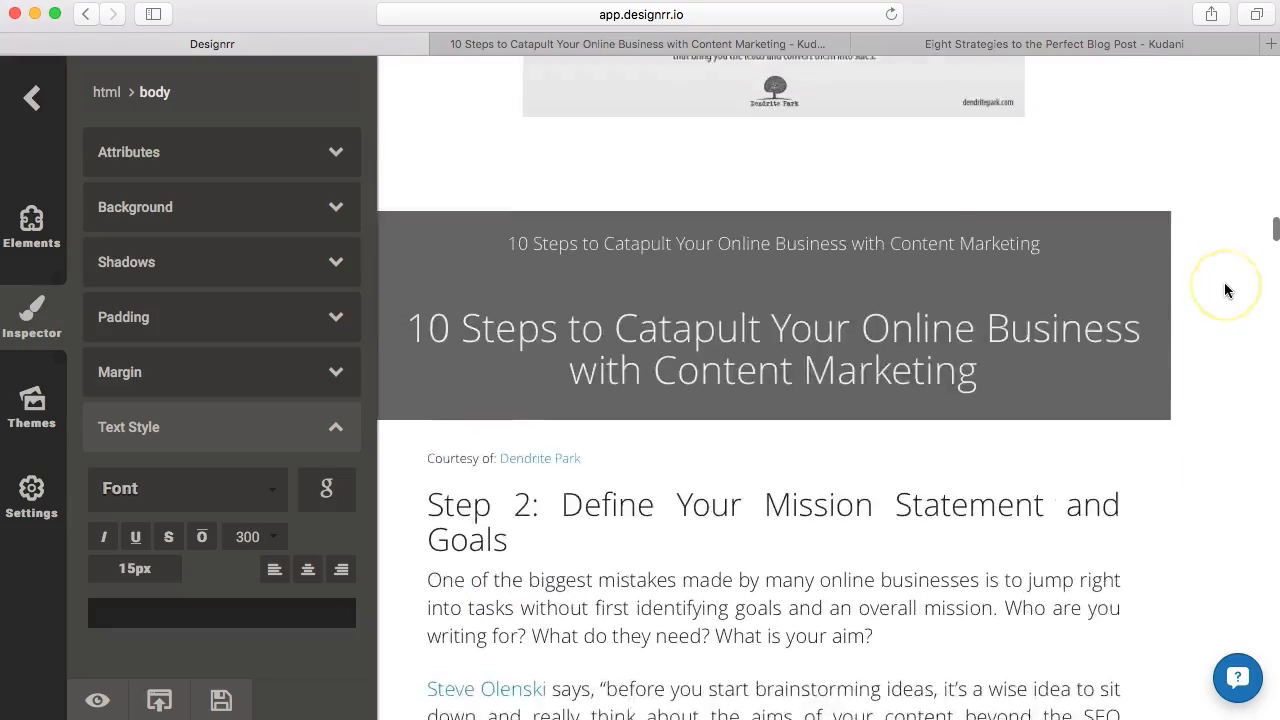
scroll(1228, 290, up, 10)
scroll(1228, 290, down, 20)
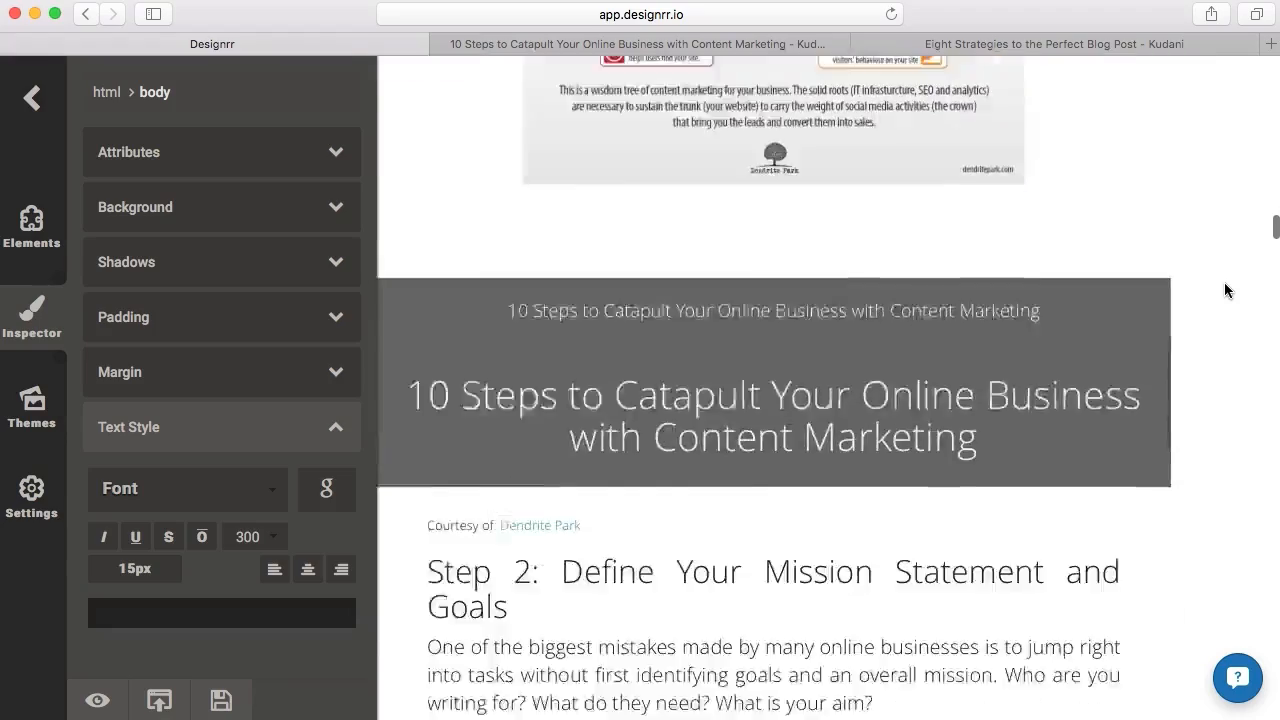
scroll(1227, 290, down, 20)
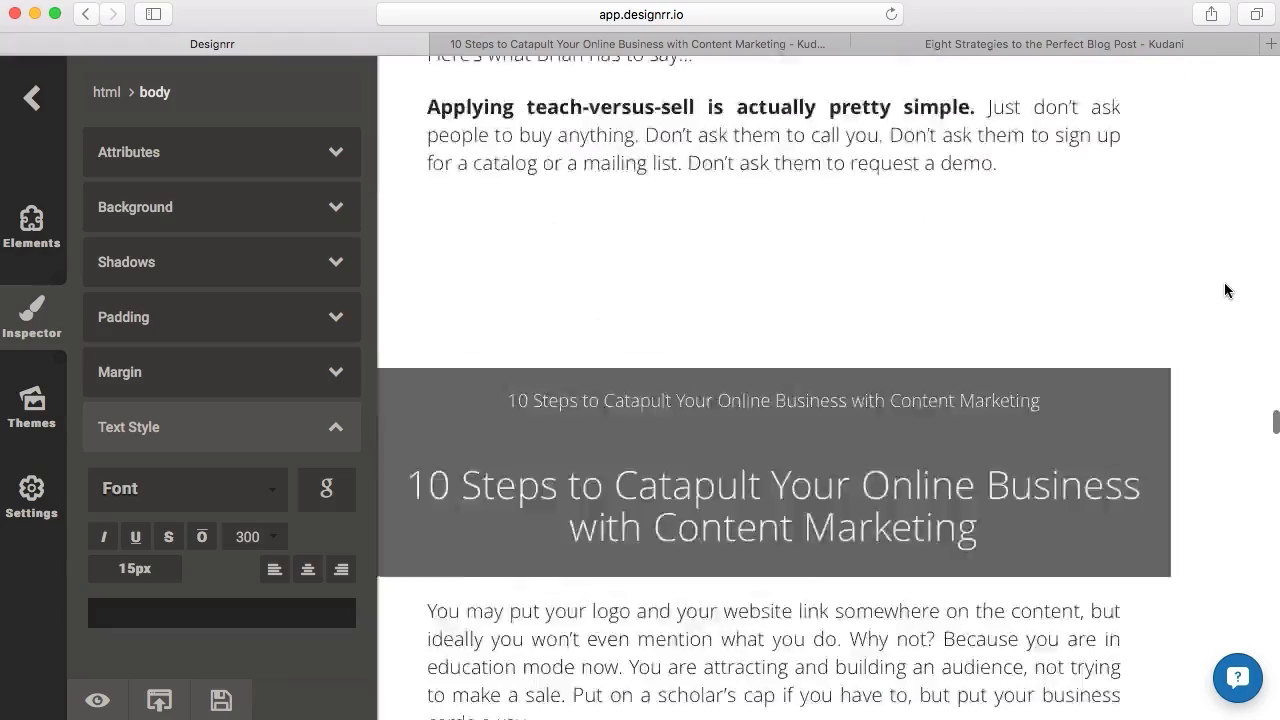
scroll(1224, 290, down, 15)
Delete the "Next Step: Download this article in a PDF" heading below the Final Thoughts section.
scroll(1224, 290, up, 3)
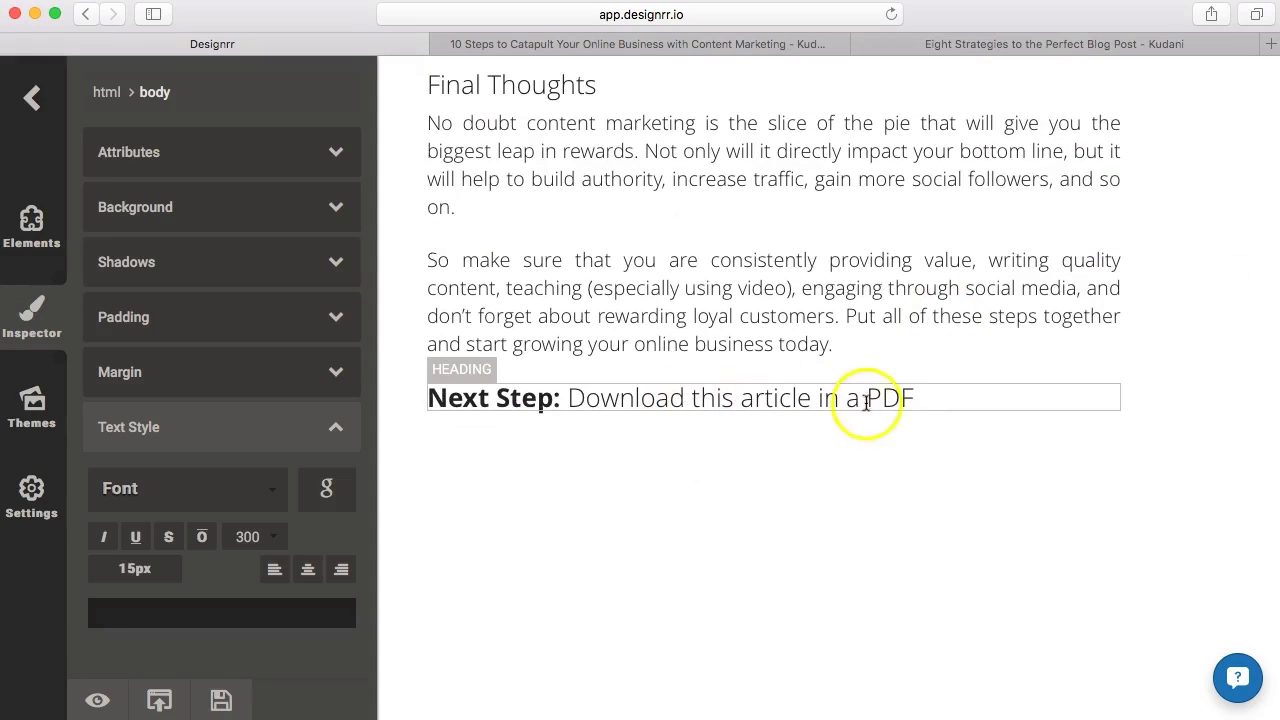
click(905, 401)
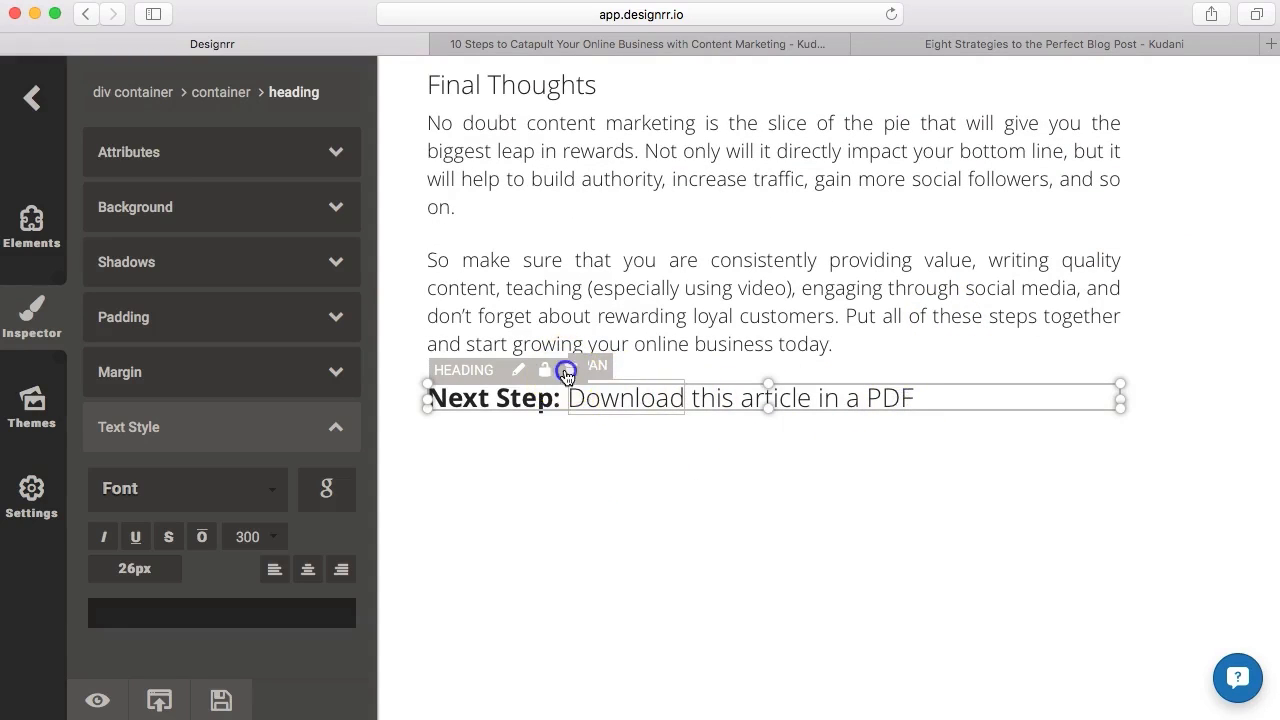
click(566, 372)
scroll(671, 443, down, 1)
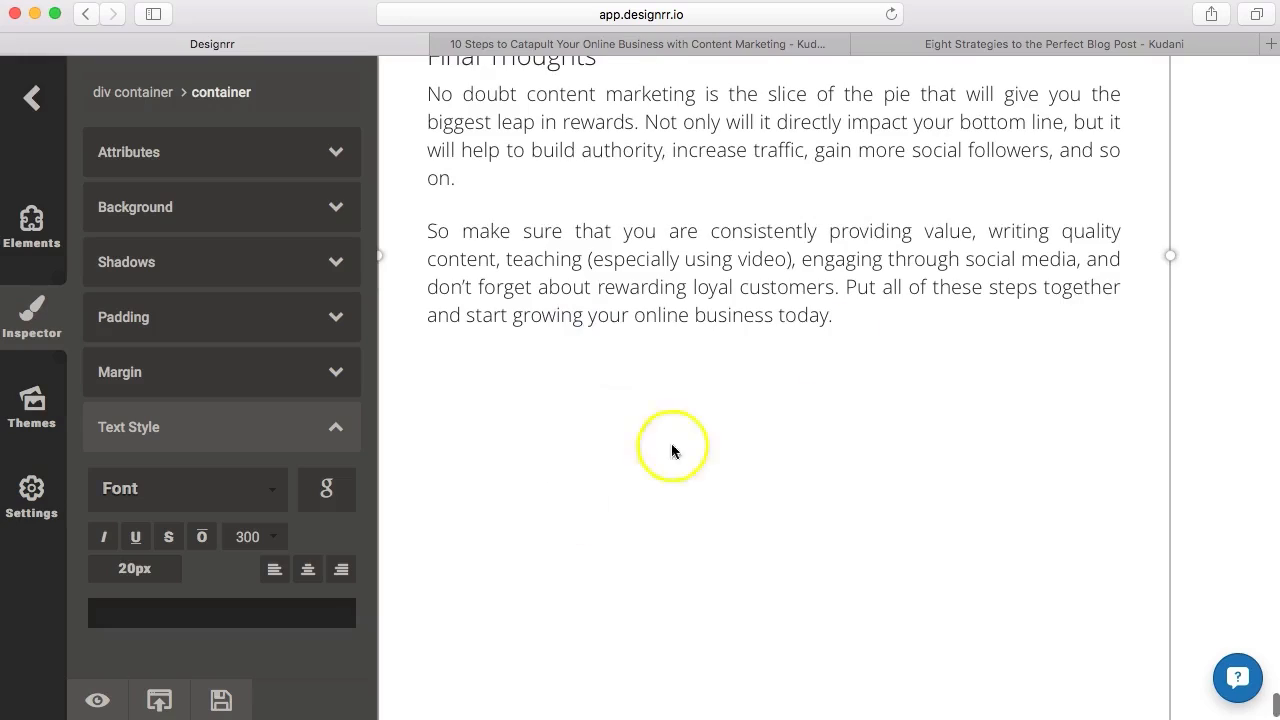
Copy the web address of Kudani's "Eight Strategies to the Perfect Blog Post" article and return to the Designrr document.
click(1024, 45)
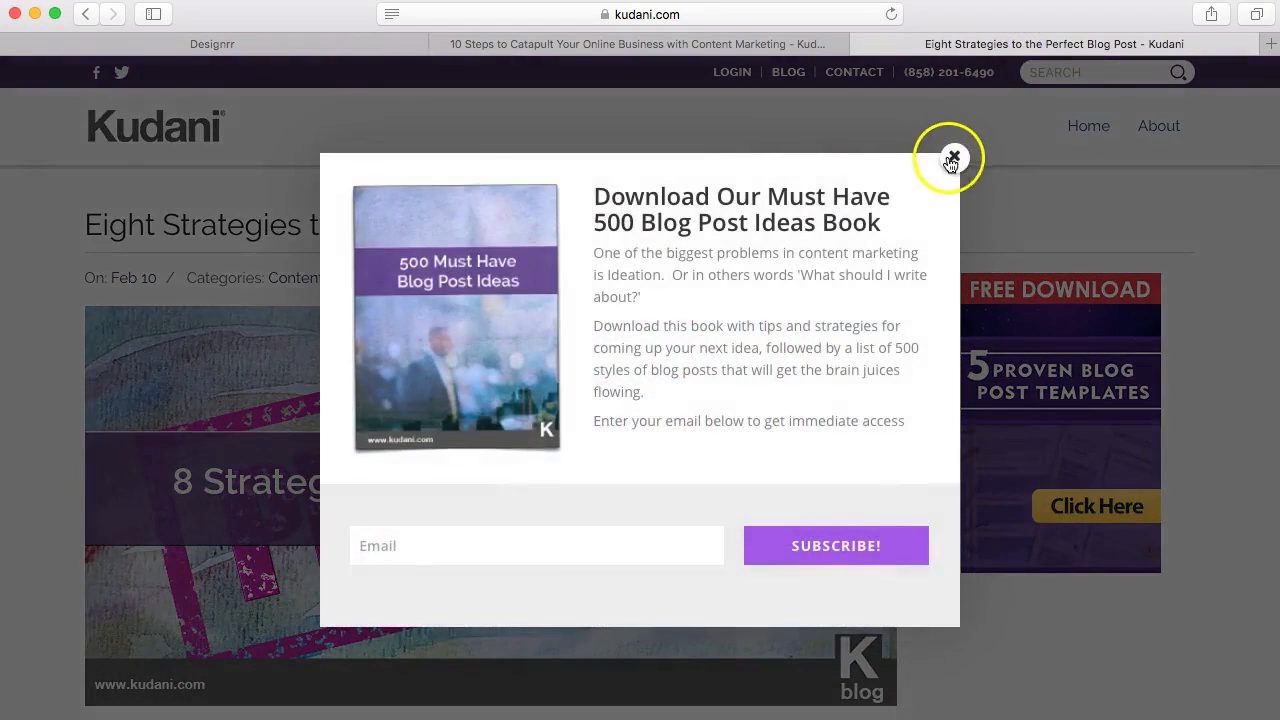
click(952, 158)
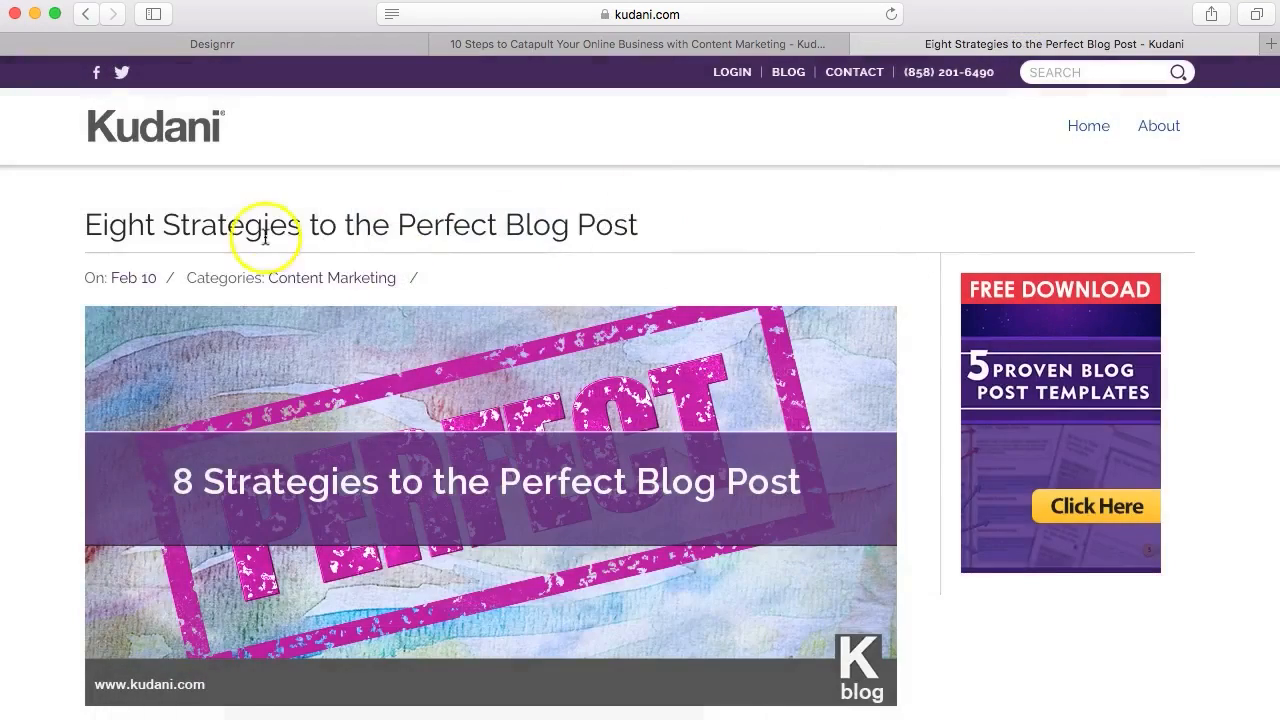
click(508, 17)
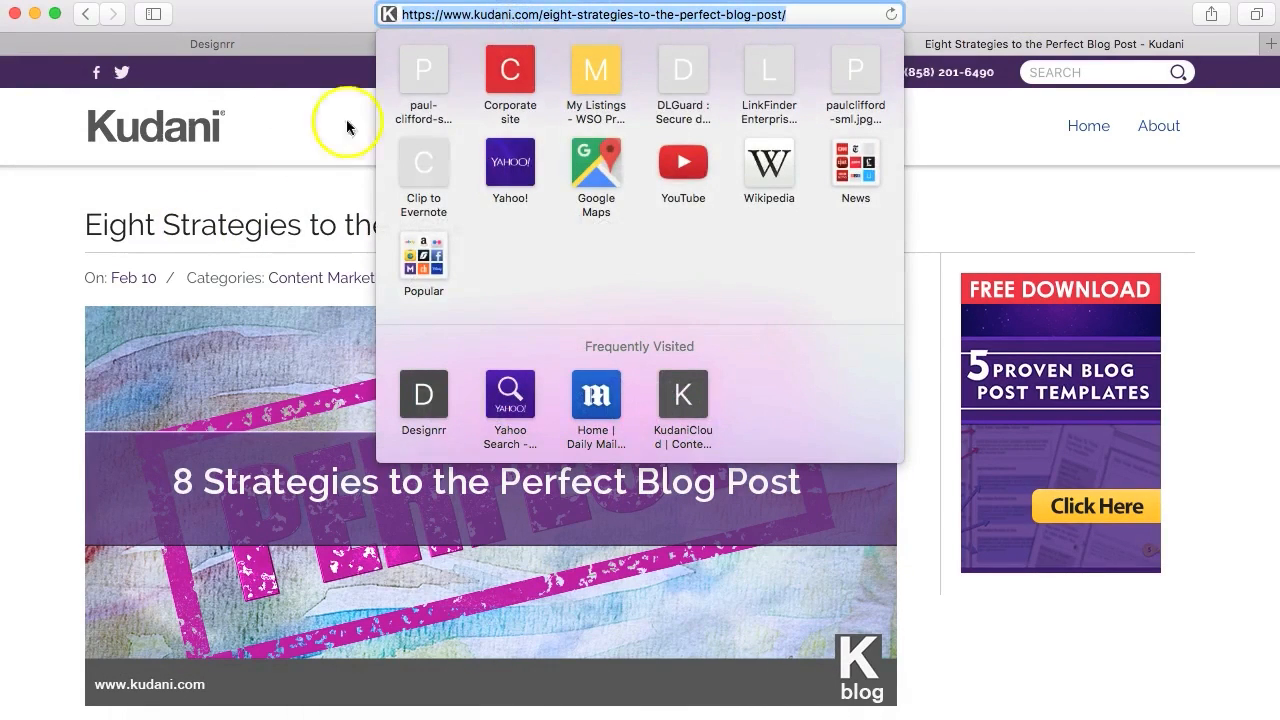
click(273, 158)
click(247, 50)
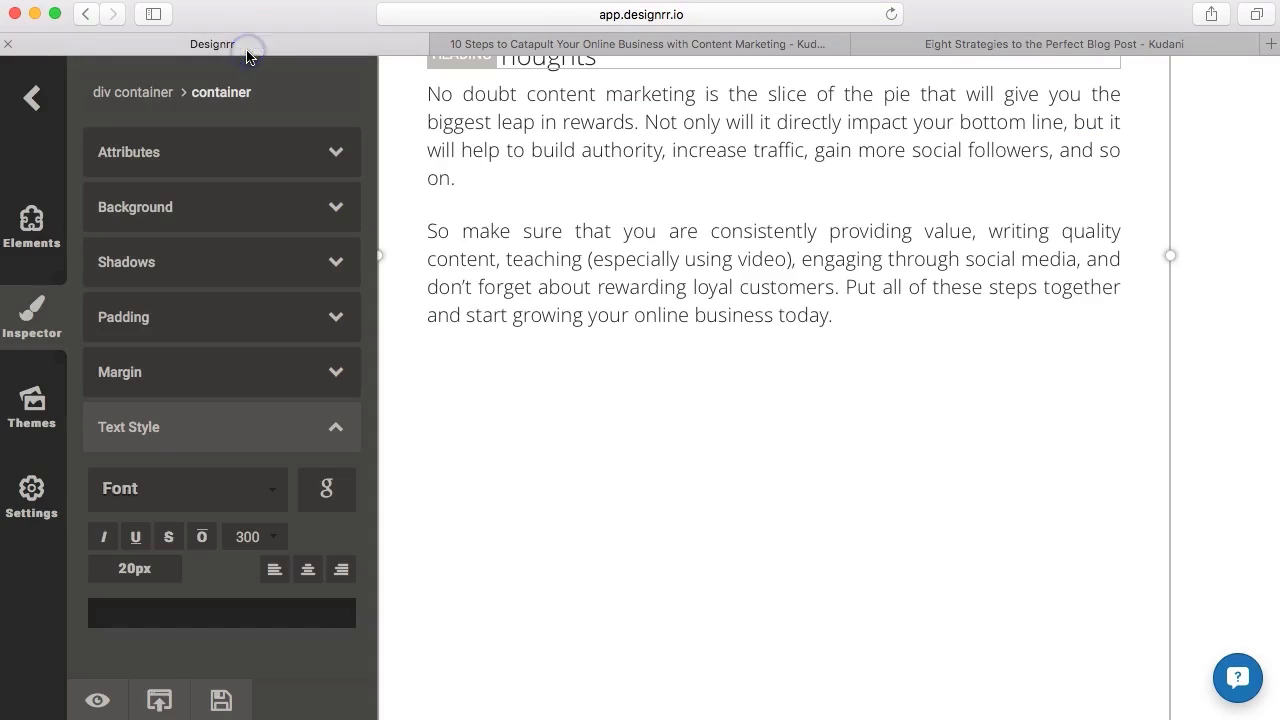
Add a new article below the Final Thoughts section from the copied "Eight Strategies to the Perfect Blog Post" web address.
click(30, 235)
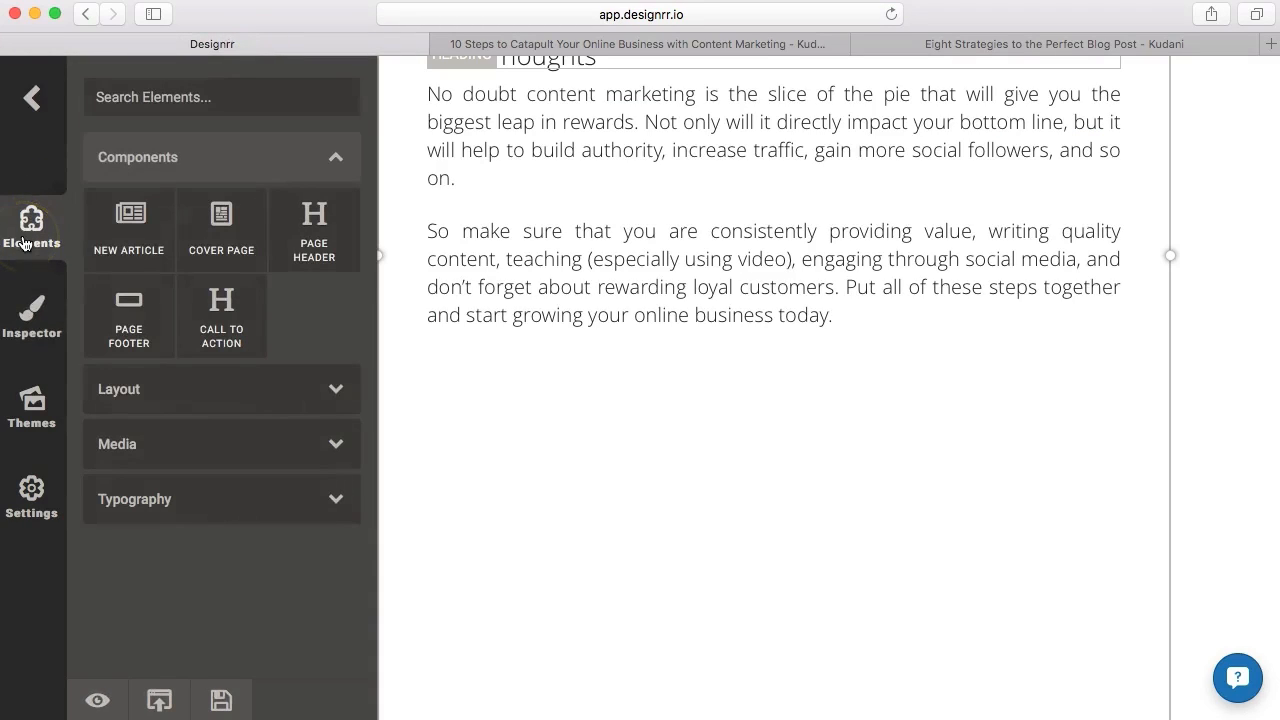
drag(116, 207, 386, 420)
drag(563, 451, 563, 451)
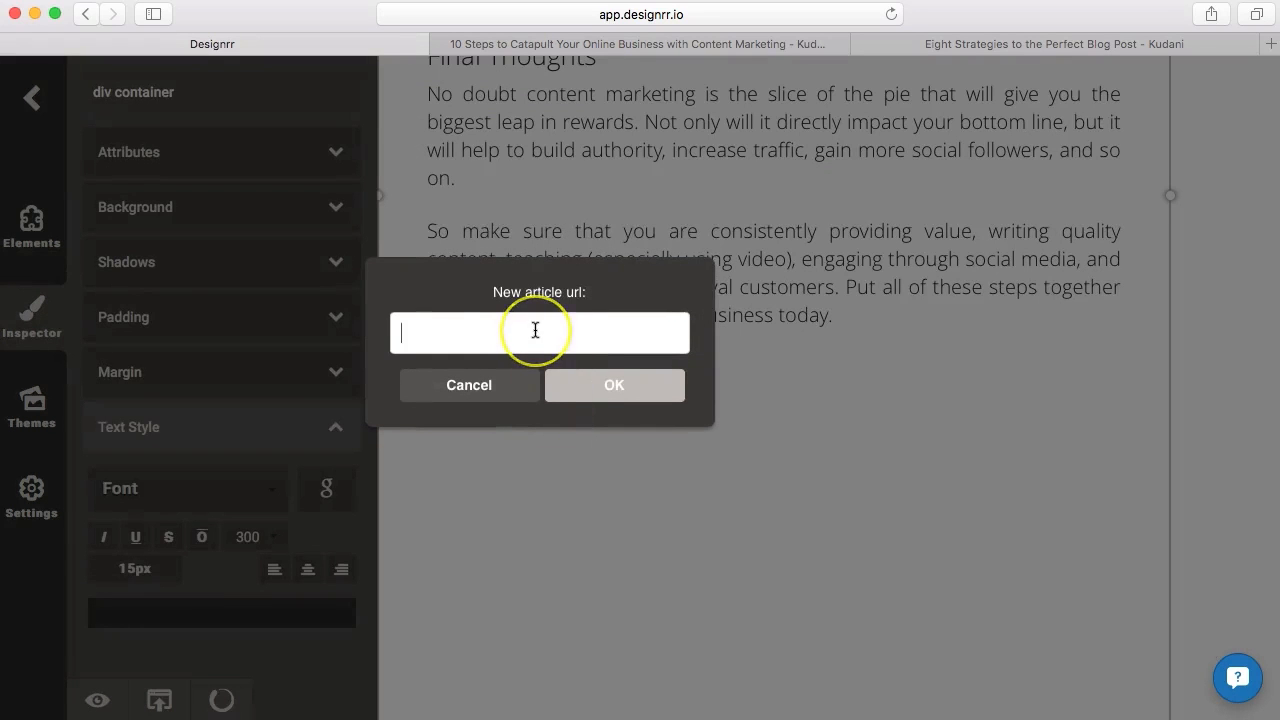
click(600, 386)
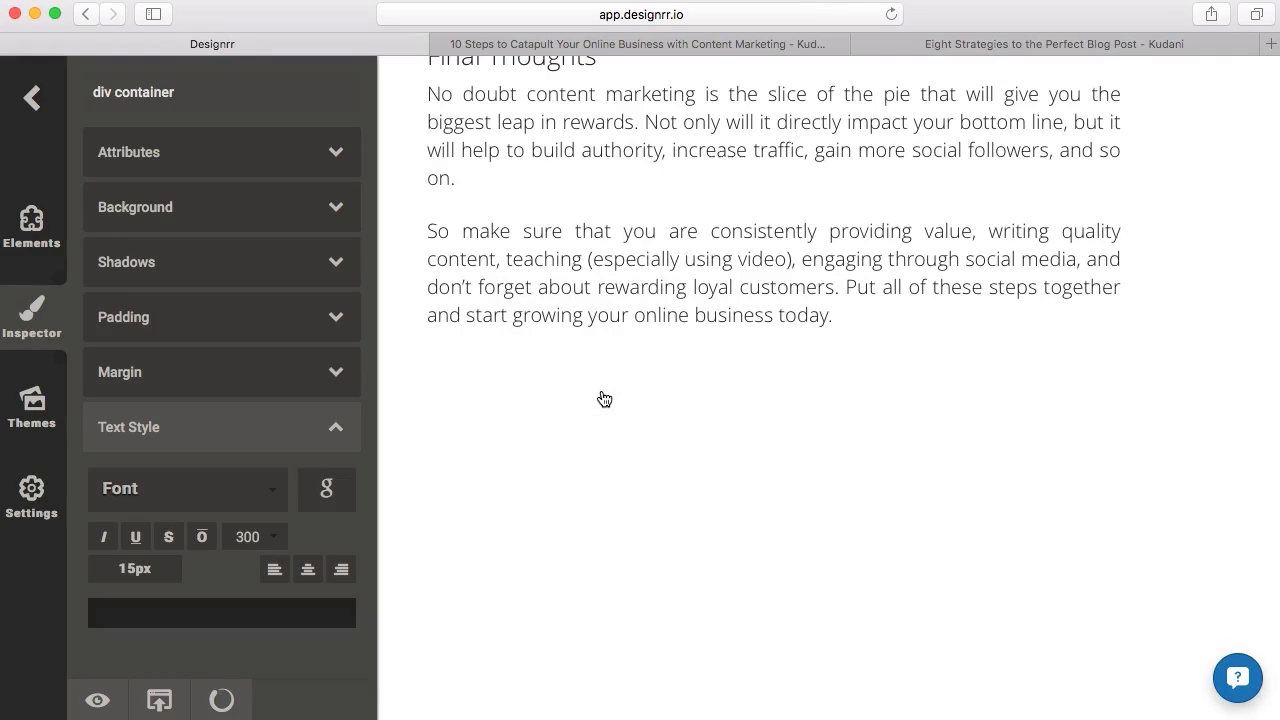
Review the imported "Eight Strategies to the Perfect Blog Post" pages through to the end, checking headings, body text, images and page headers.
scroll(731, 251, up, 3)
scroll(731, 251, down, 10)
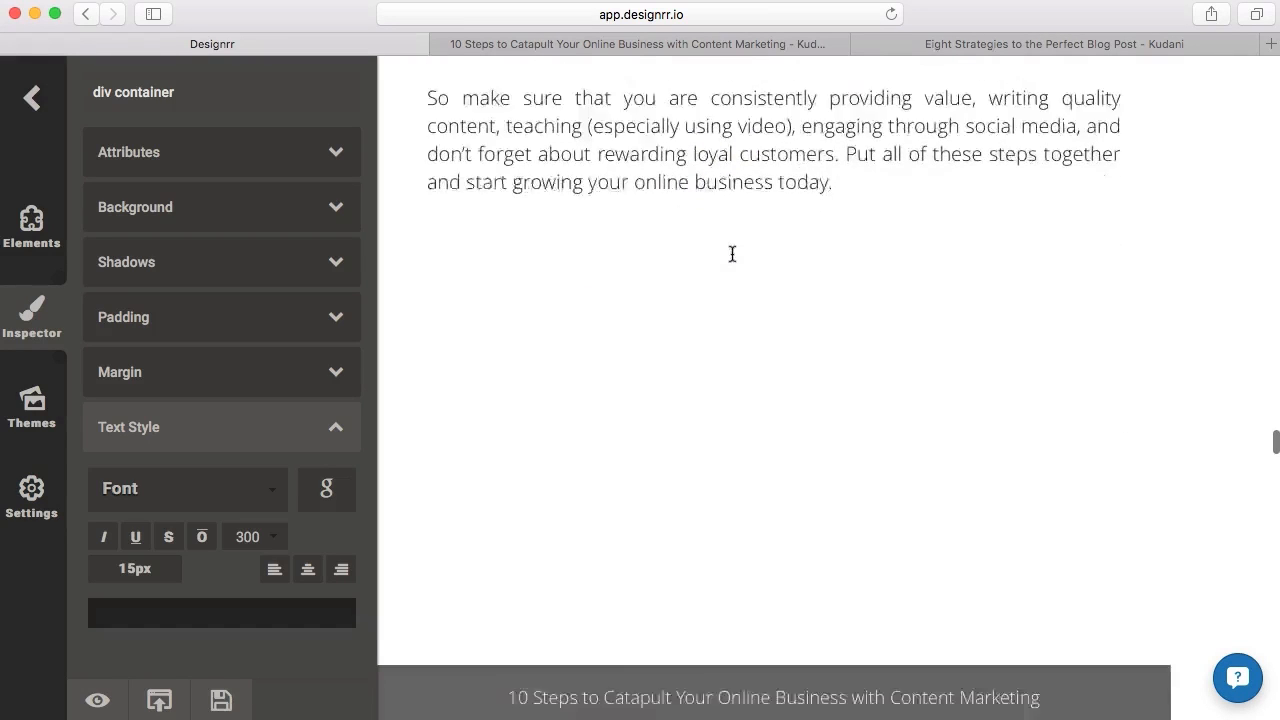
scroll(732, 254, down, 5)
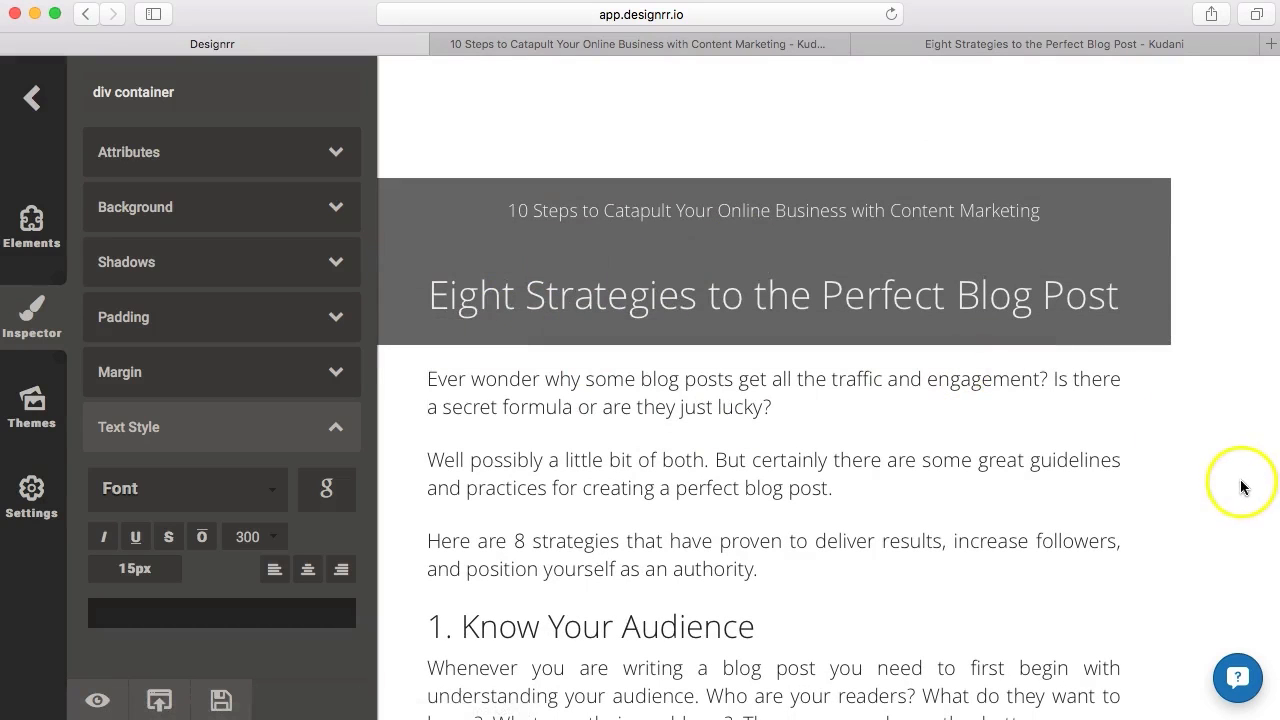
scroll(1240, 485, down, 7)
scroll(1240, 487, down, 11)
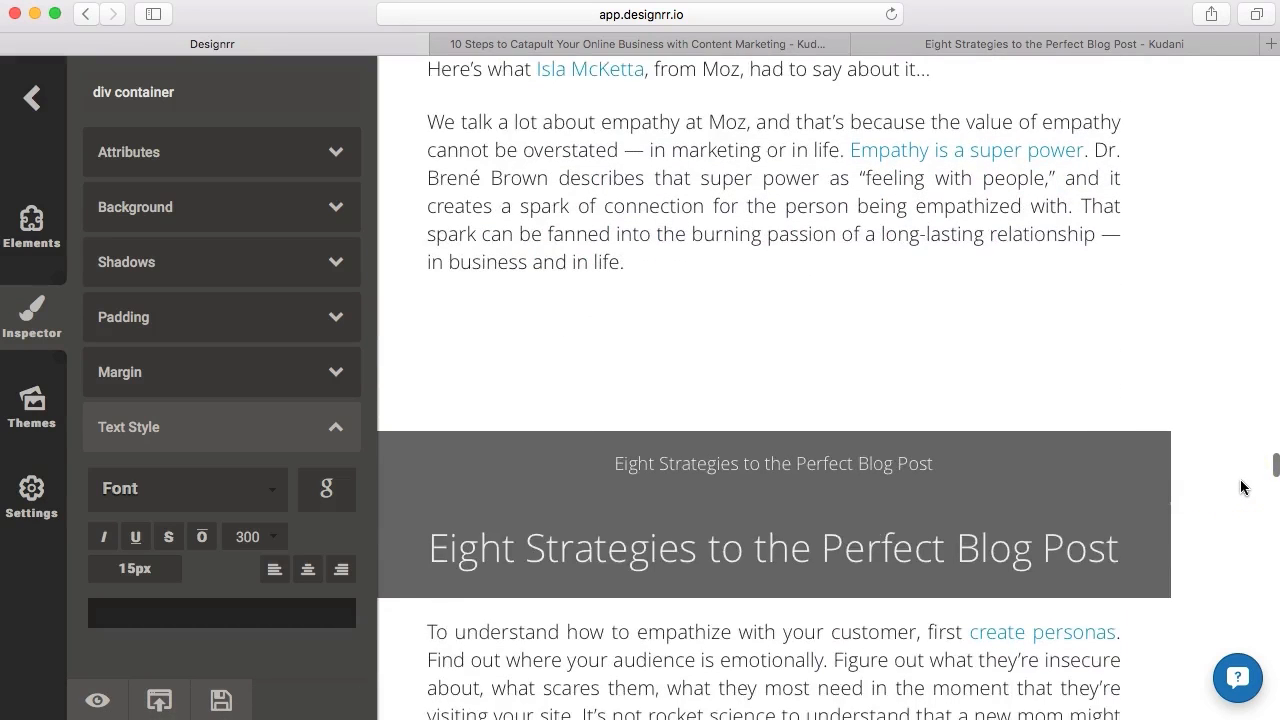
scroll(1240, 487, down, 20)
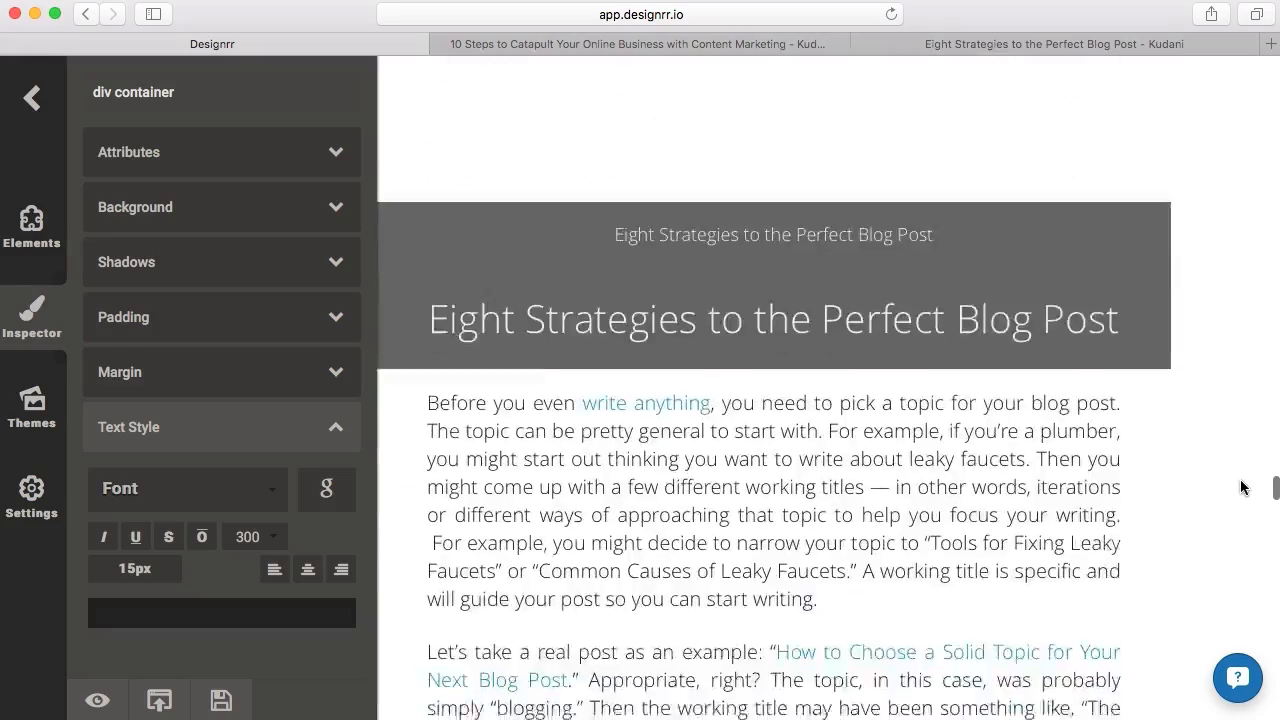
scroll(1240, 487, down, 18)
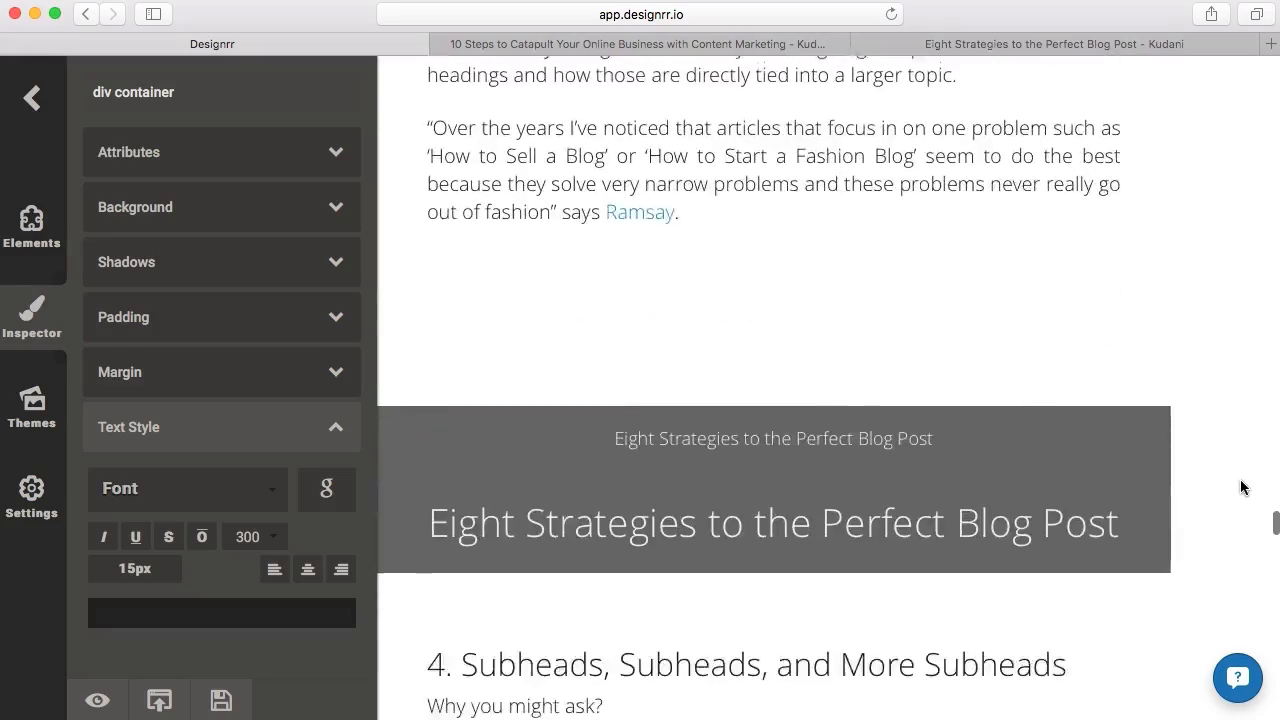
scroll(1240, 487, down, 15)
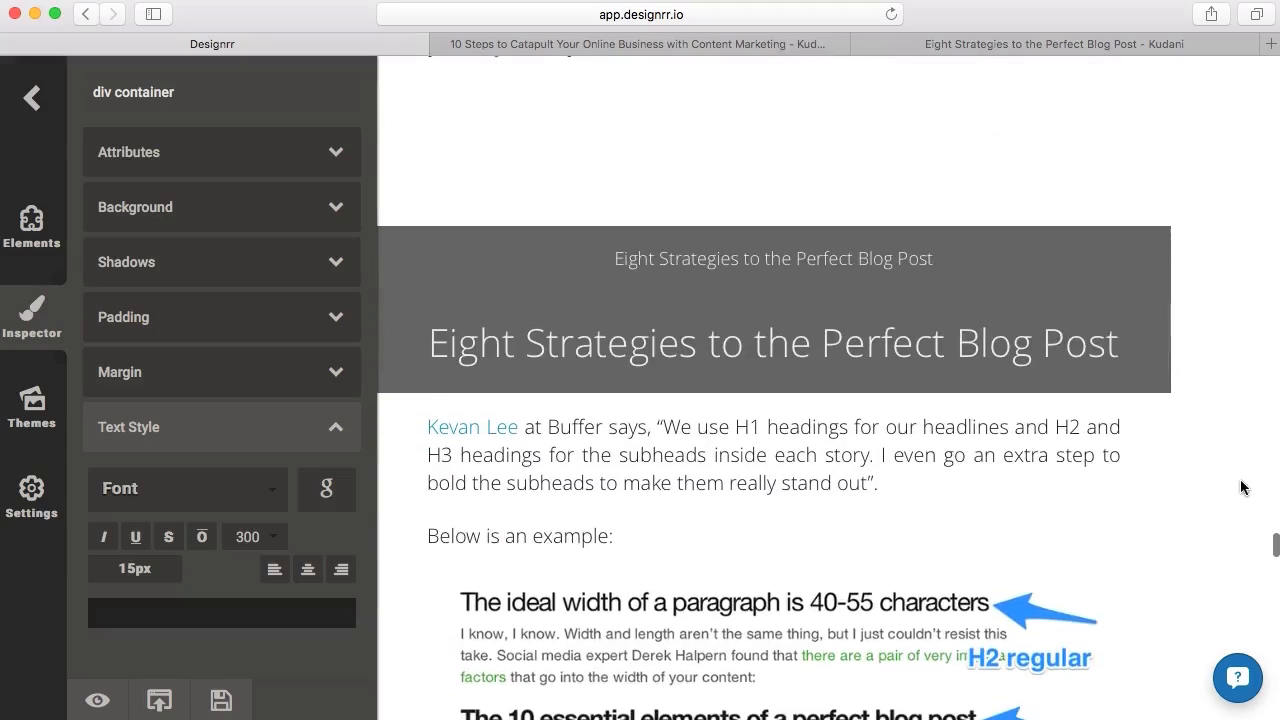
click(1236, 447)
scroll(1204, 475, down, 20)
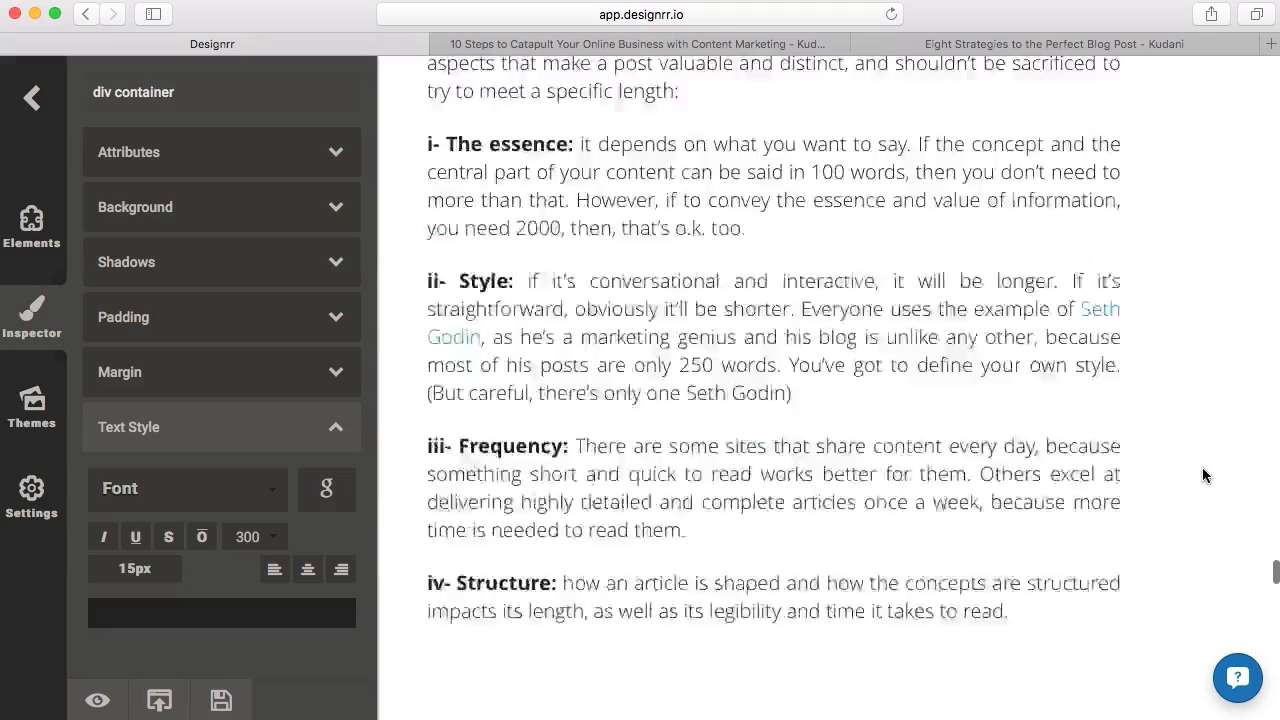
scroll(1203, 468, down, 20)
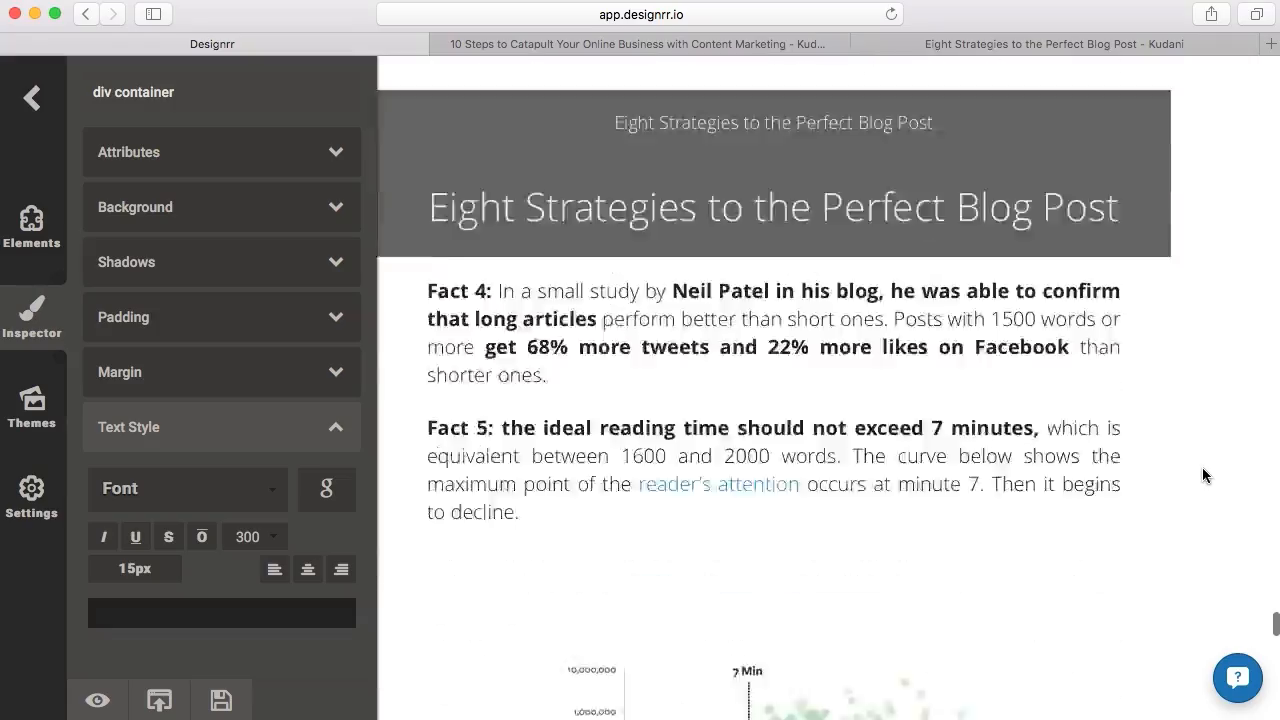
scroll(1202, 475, down, 20)
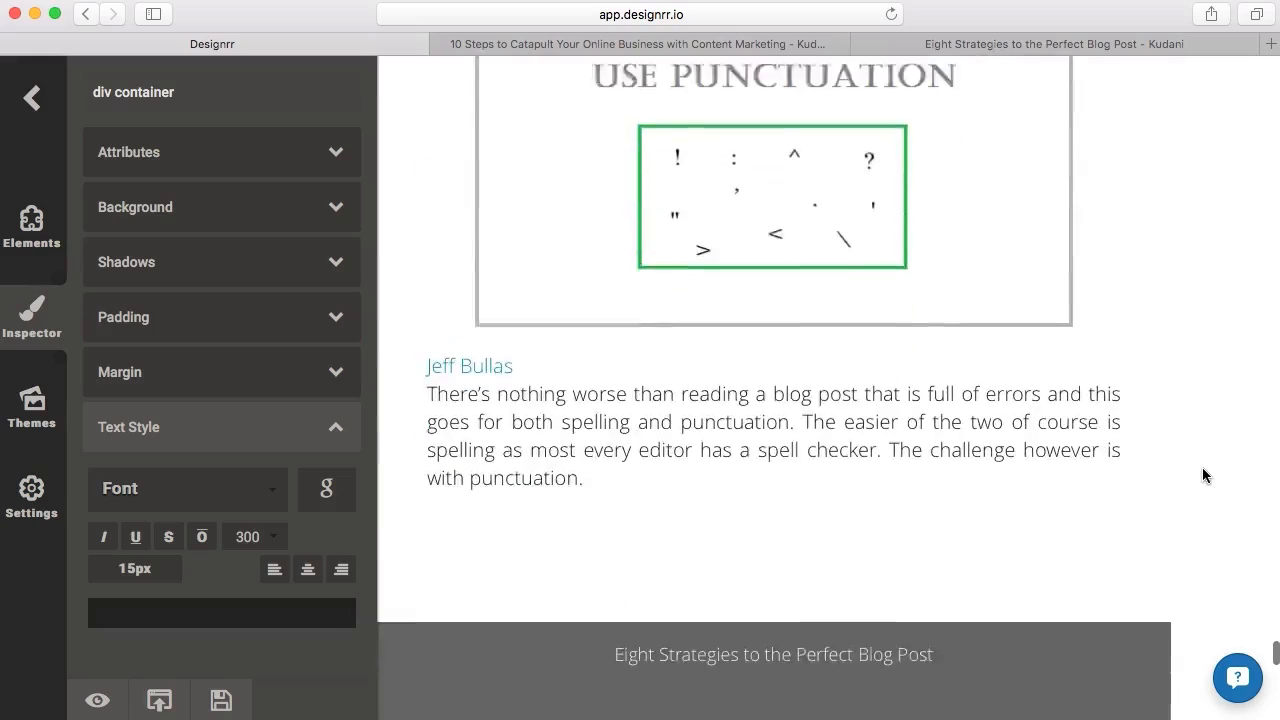
scroll(1202, 475, down, 20)
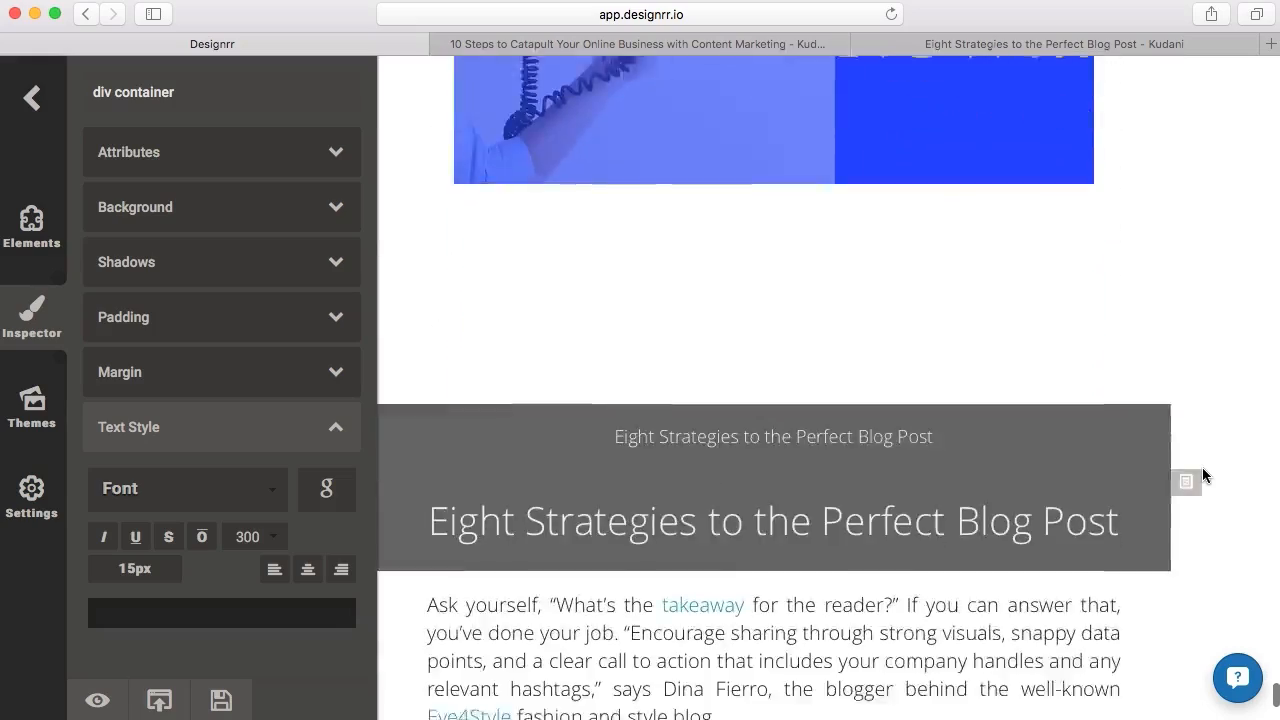
scroll(1202, 467, down, 15)
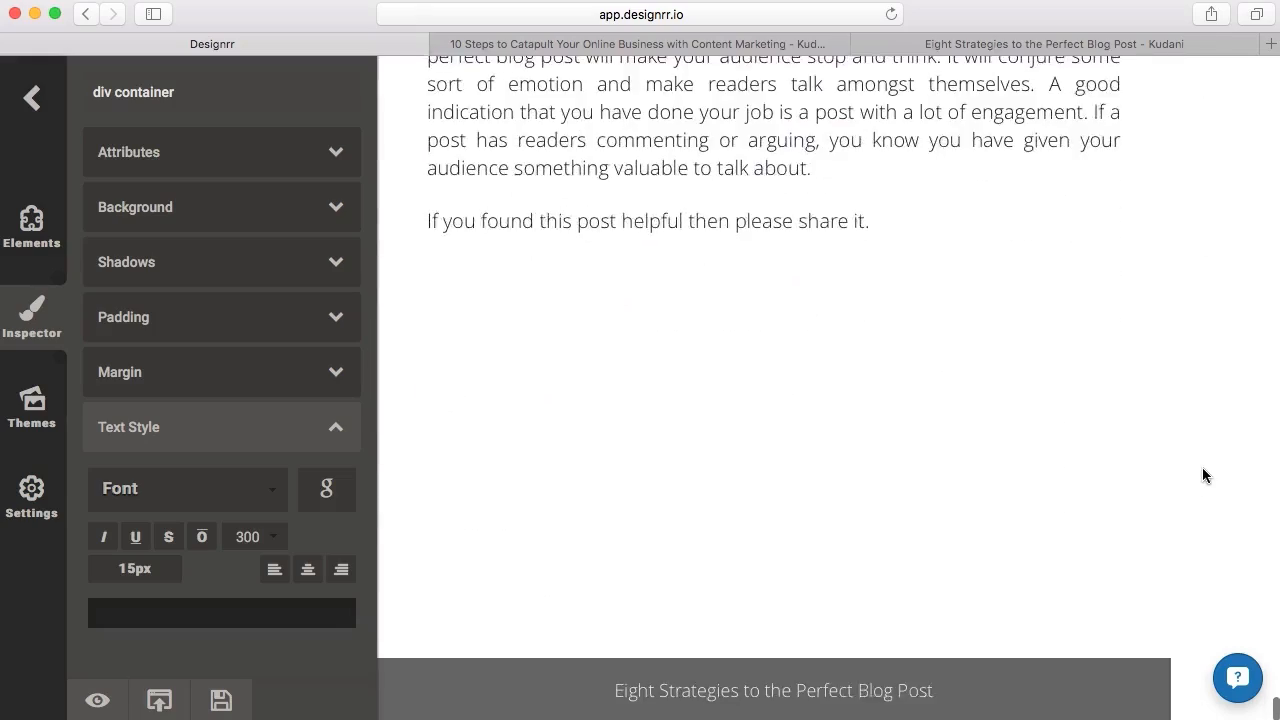
click(1036, 344)
scroll(634, 391, down, 3)
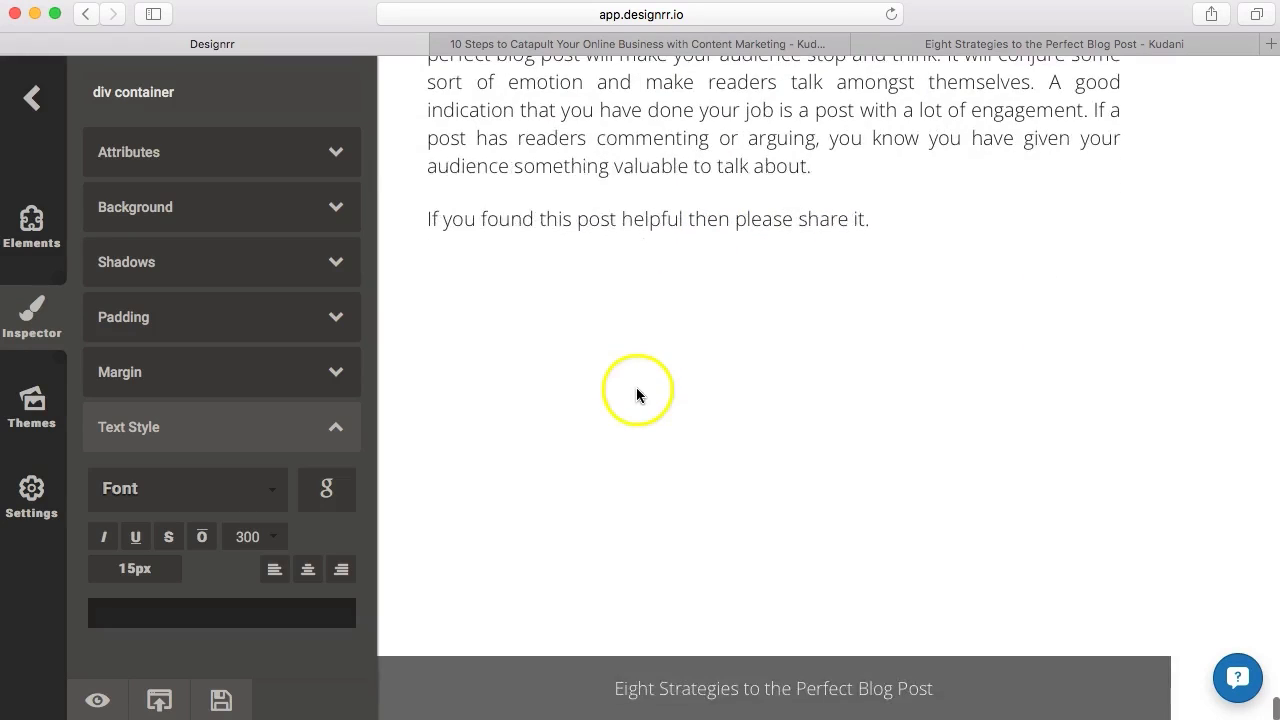
Add a call to action after the last paragraph, titled "Want More?", reading "Visit Kudani.com for more tips and strategies for your content marketing. Click the button below:".
click(30, 222)
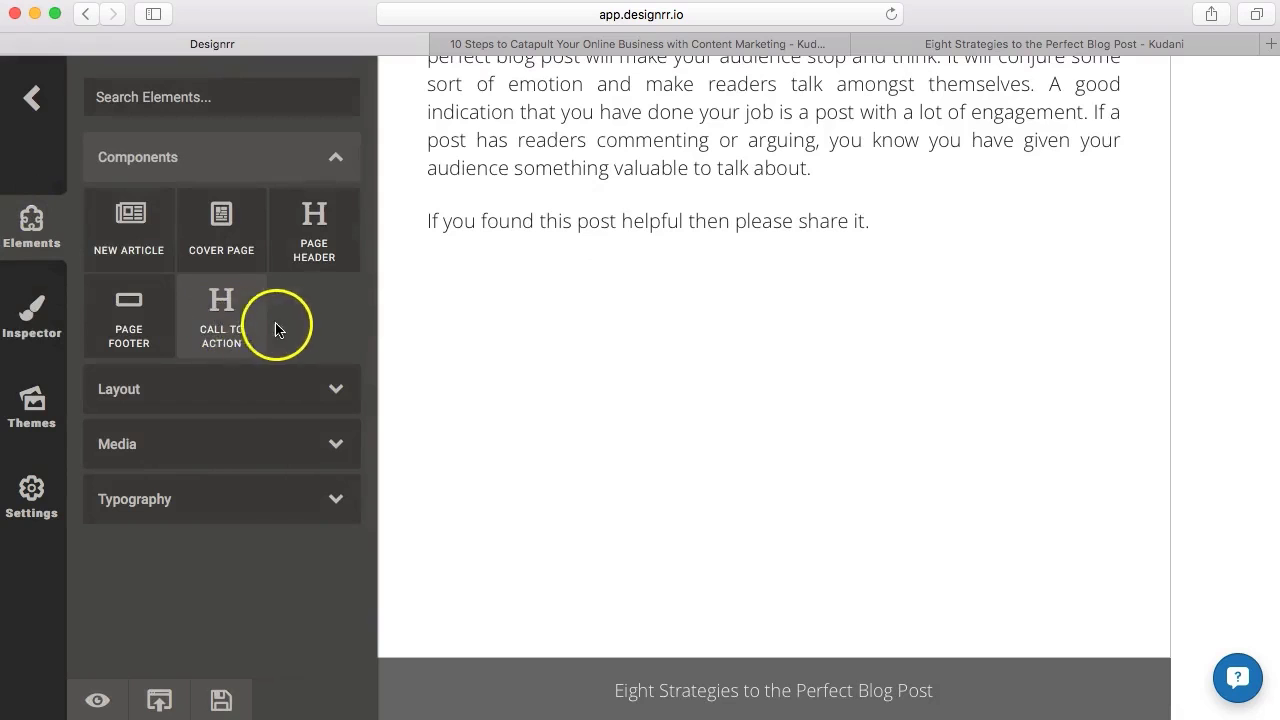
drag(221, 308, 624, 517)
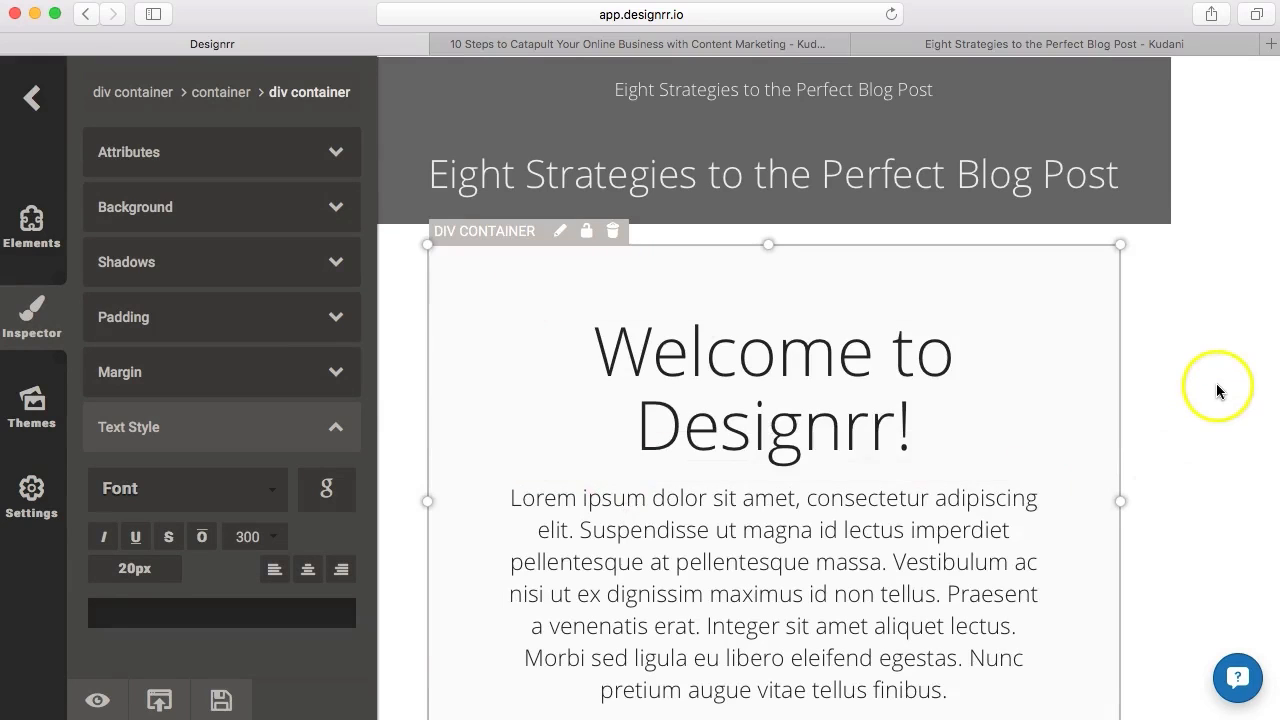
scroll(1217, 389, down, 4)
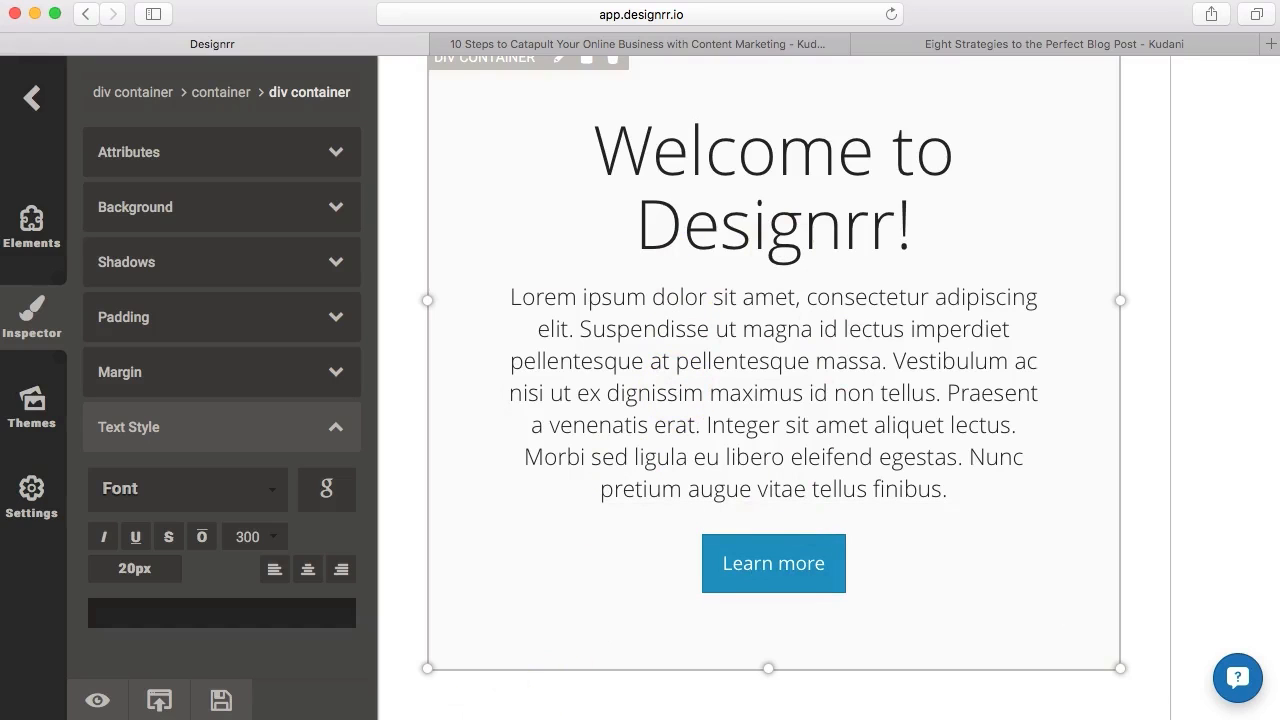
click(575, 434)
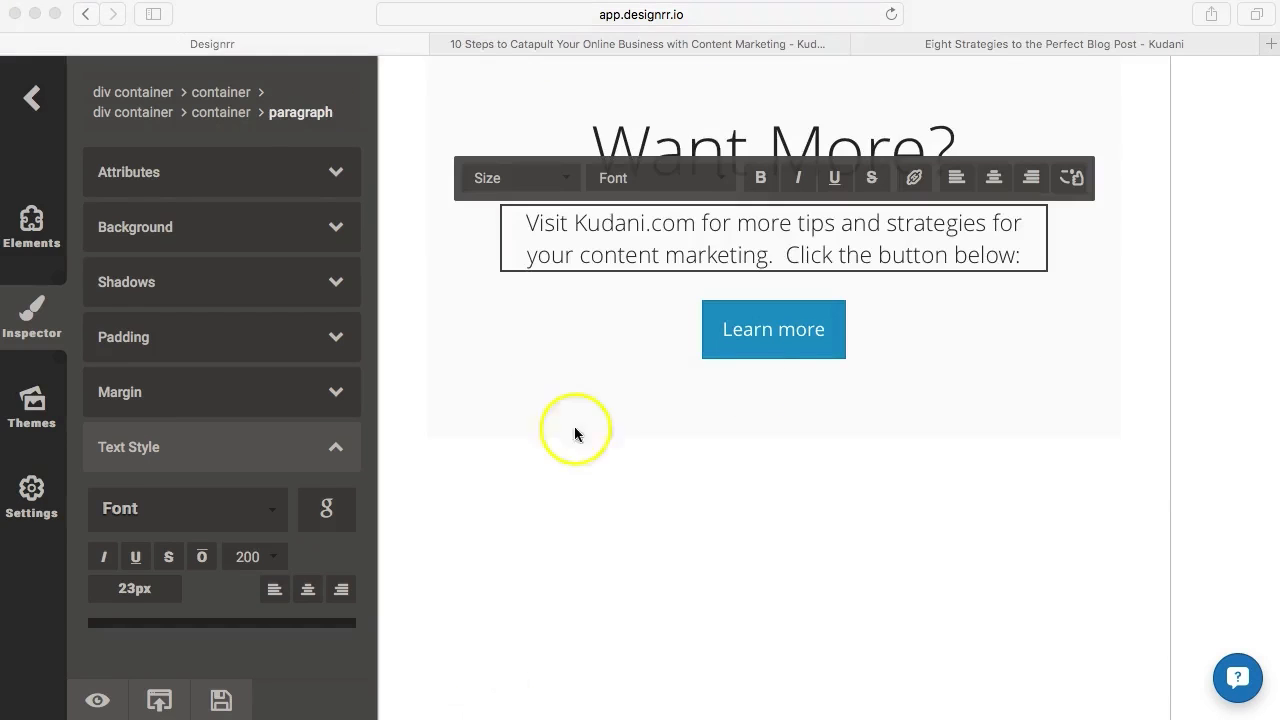
click(935, 296)
click(1186, 229)
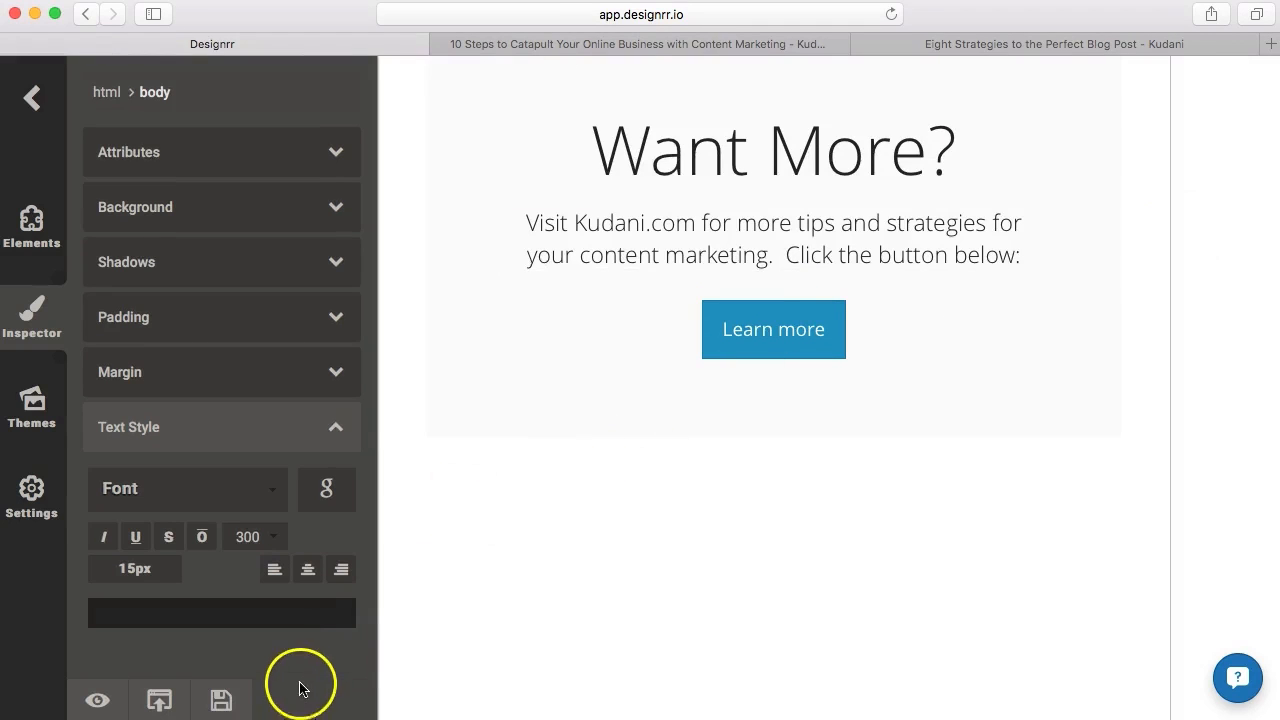
Preview the document, checking the cover, infographic and opening steps of the first article, and close the preview.
scroll(494, 506, up, 5)
scroll(494, 506, down, 5)
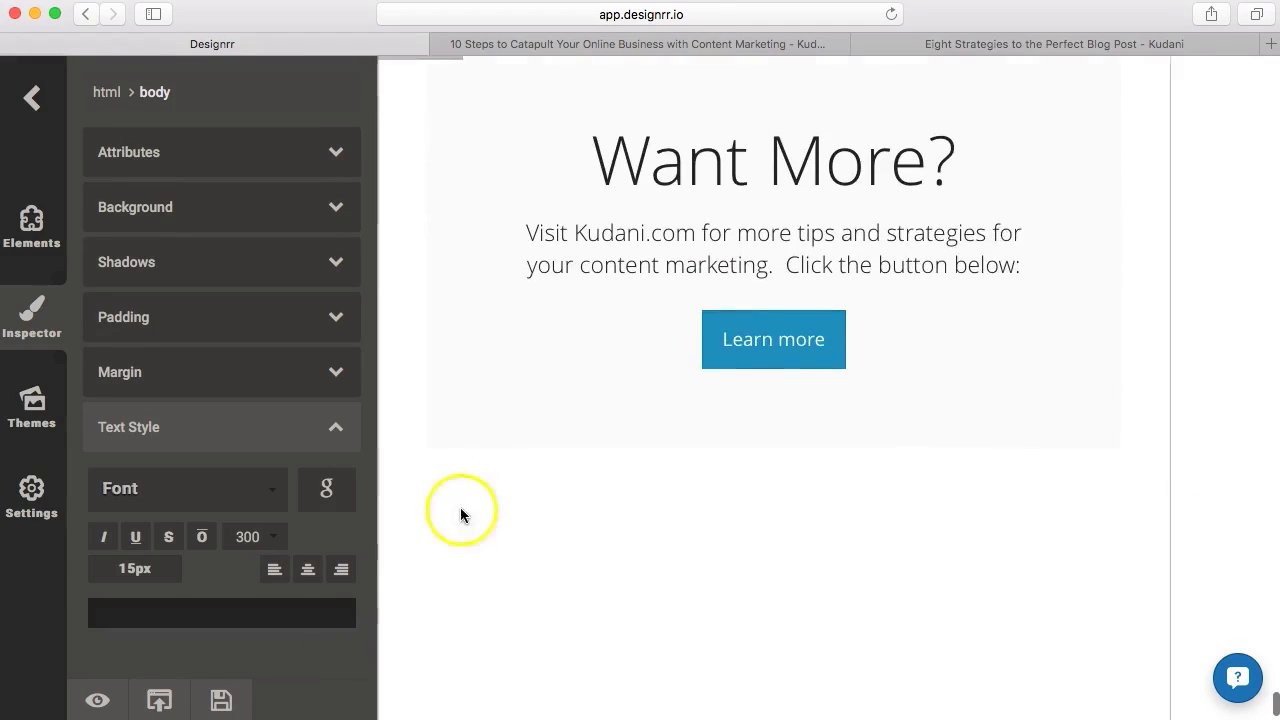
click(95, 703)
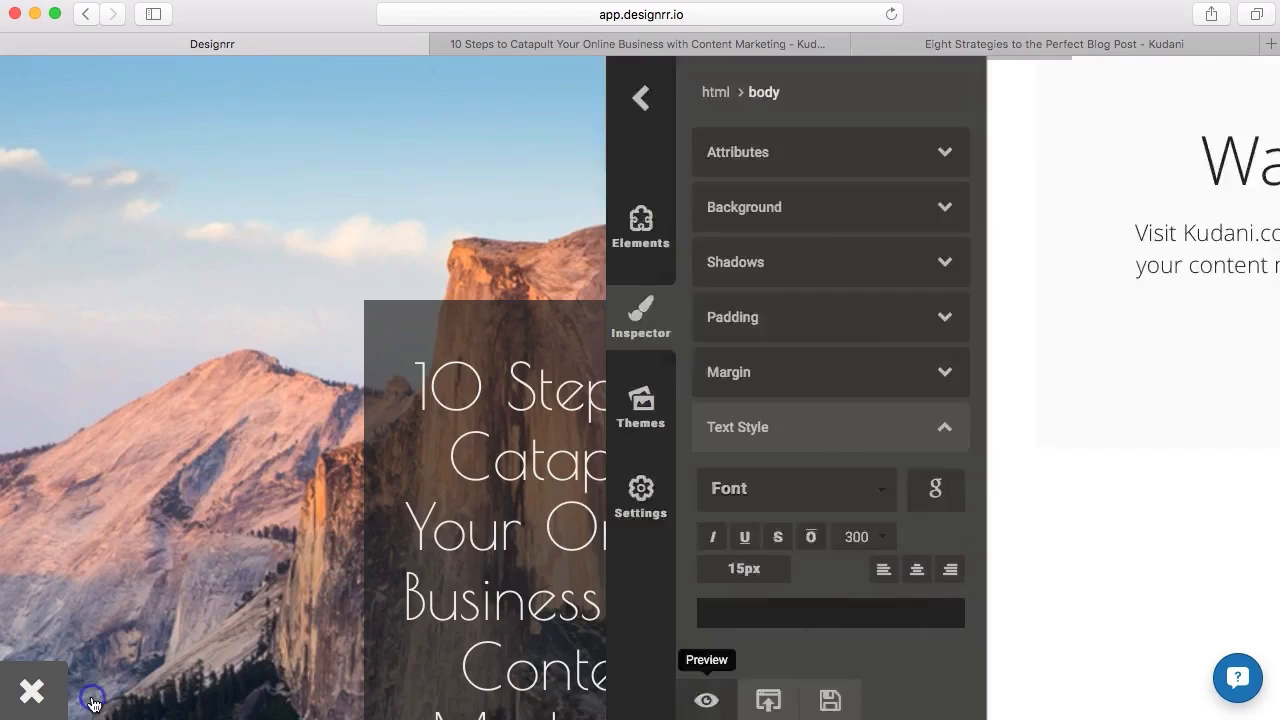
scroll(868, 448, down, 10)
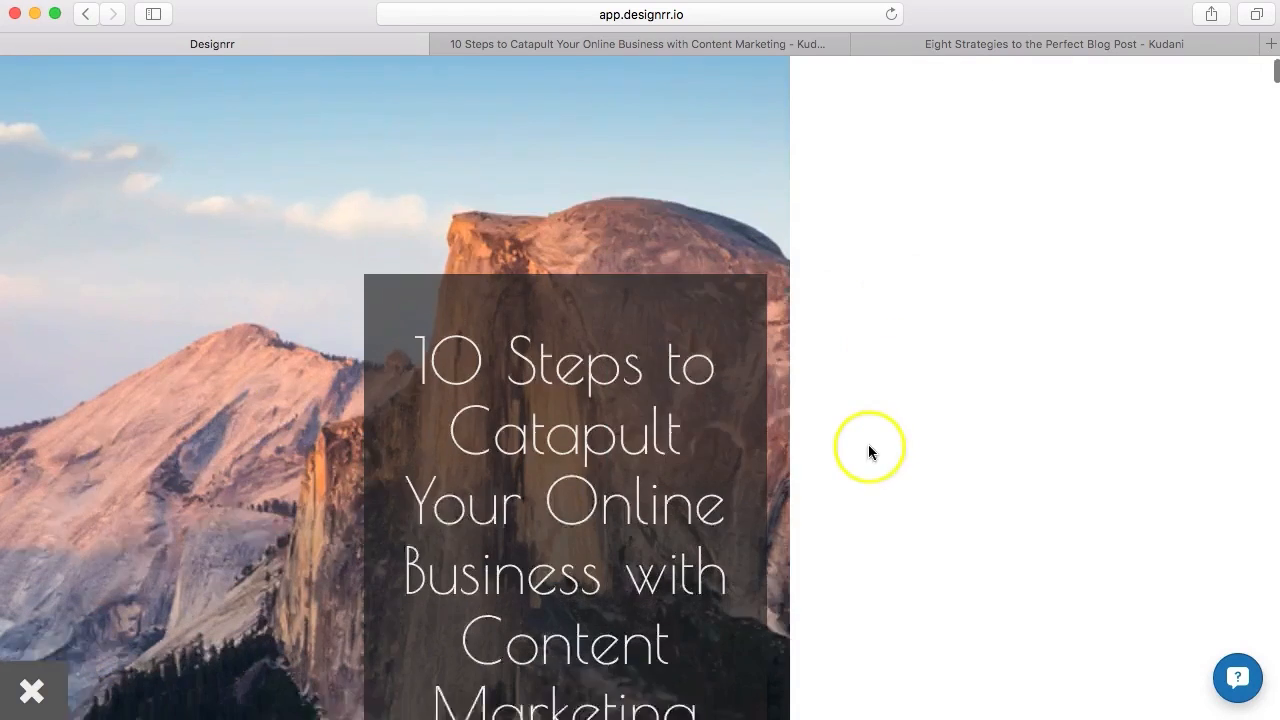
scroll(868, 451, down, 20)
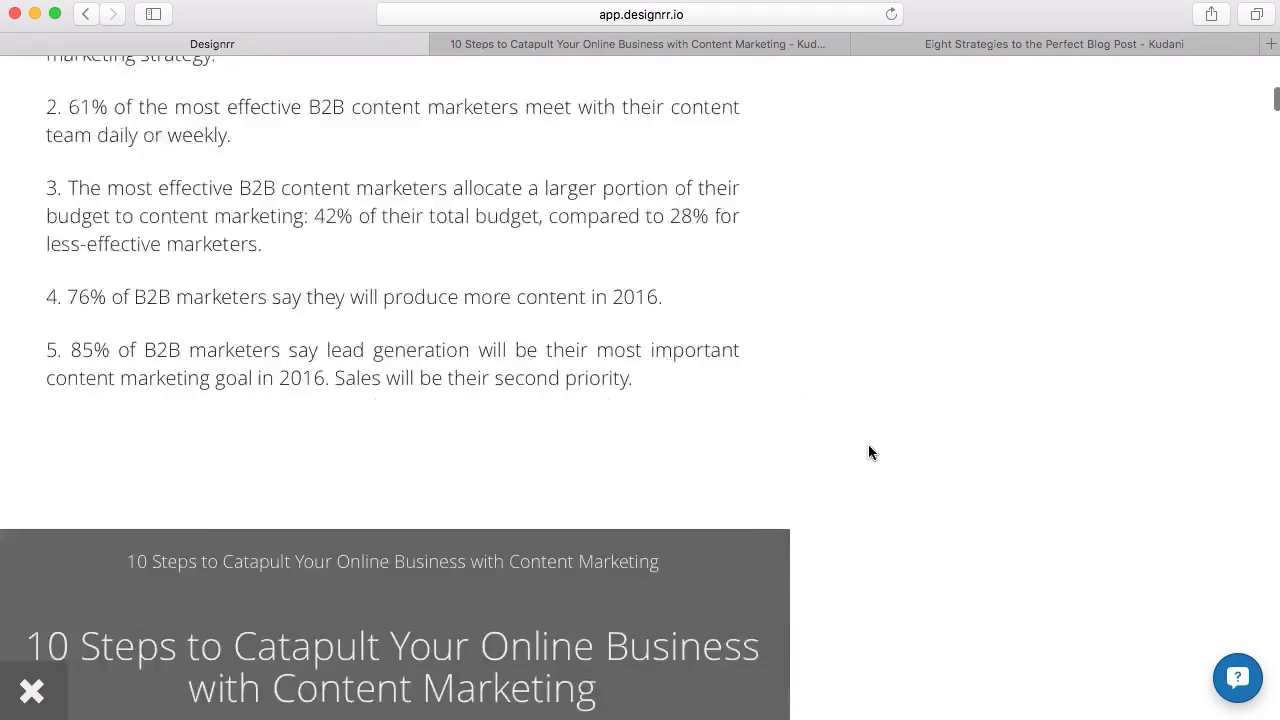
scroll(868, 452, down, 10)
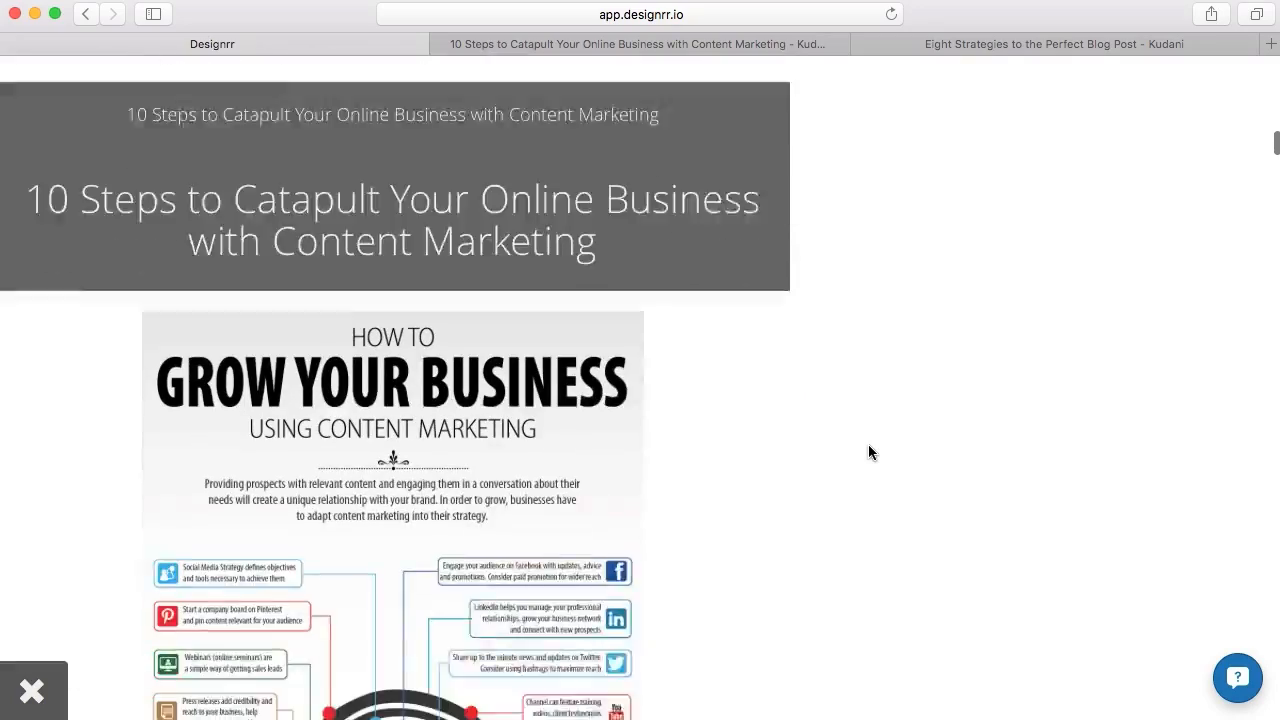
click(667, 601)
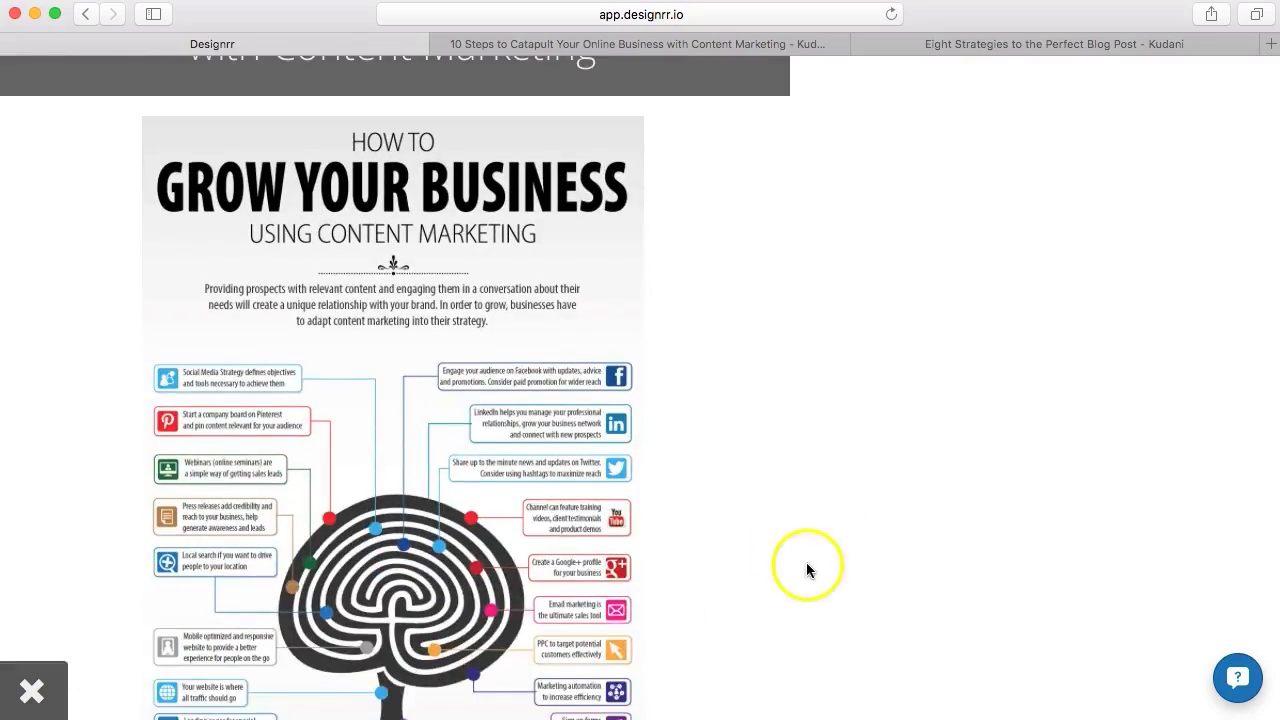
scroll(808, 566, down, 10)
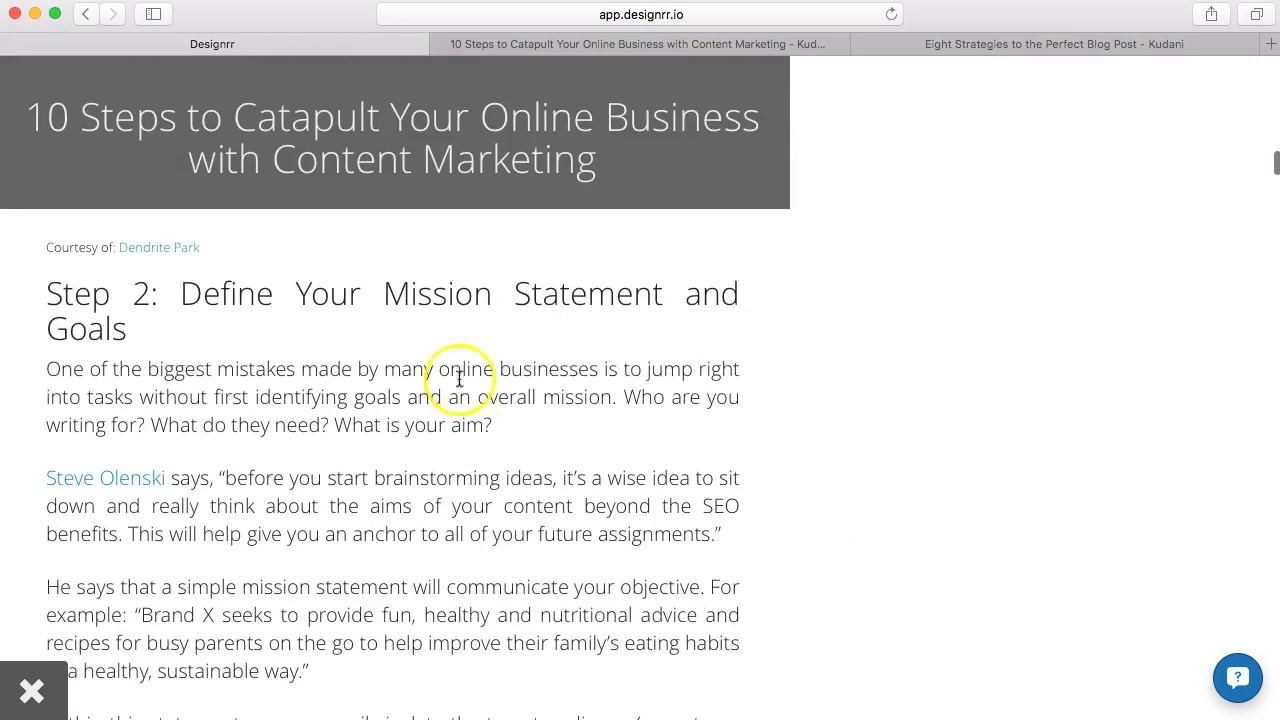
scroll(852, 516, down, 10)
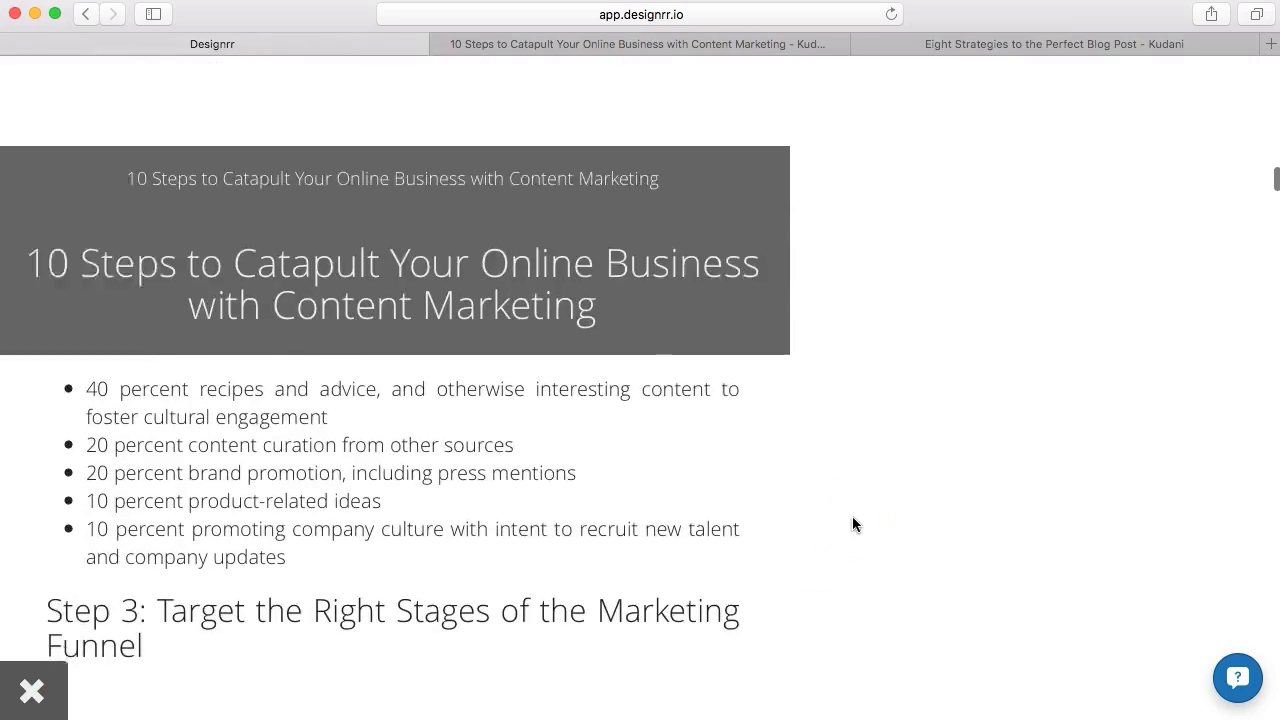
scroll(852, 520, down, 15)
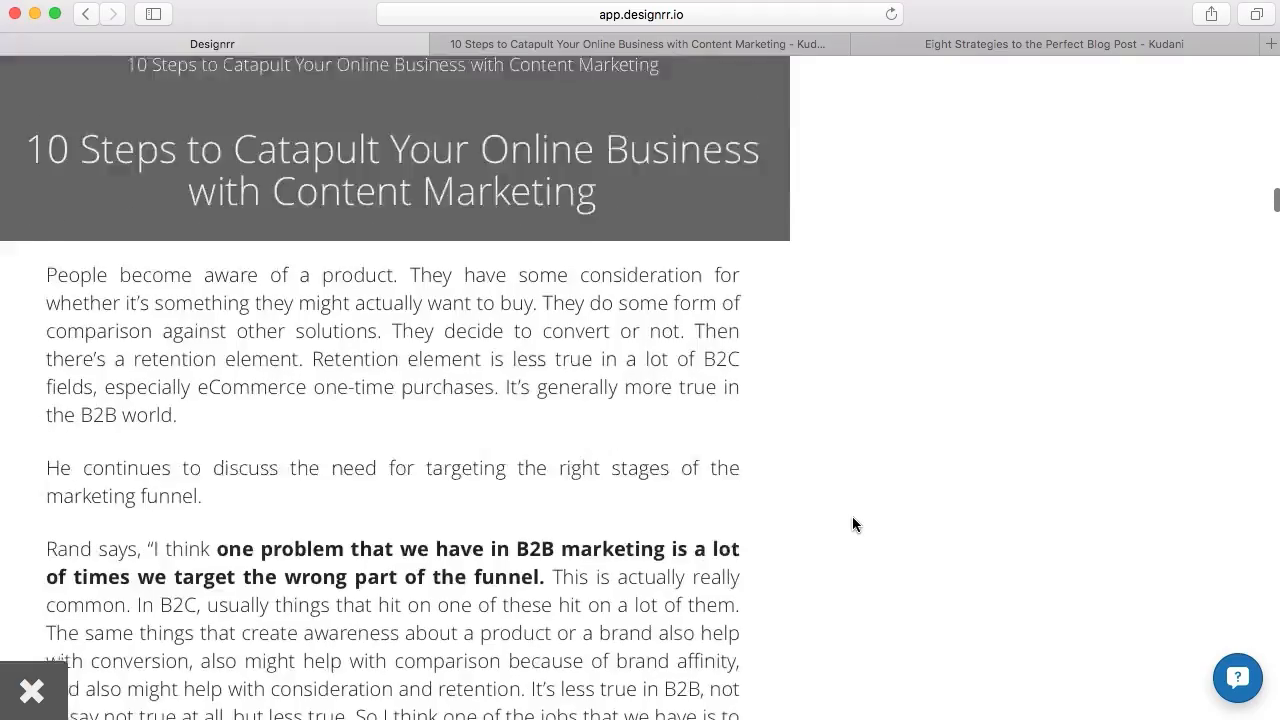
scroll(852, 516, down, 6)
click(31, 691)
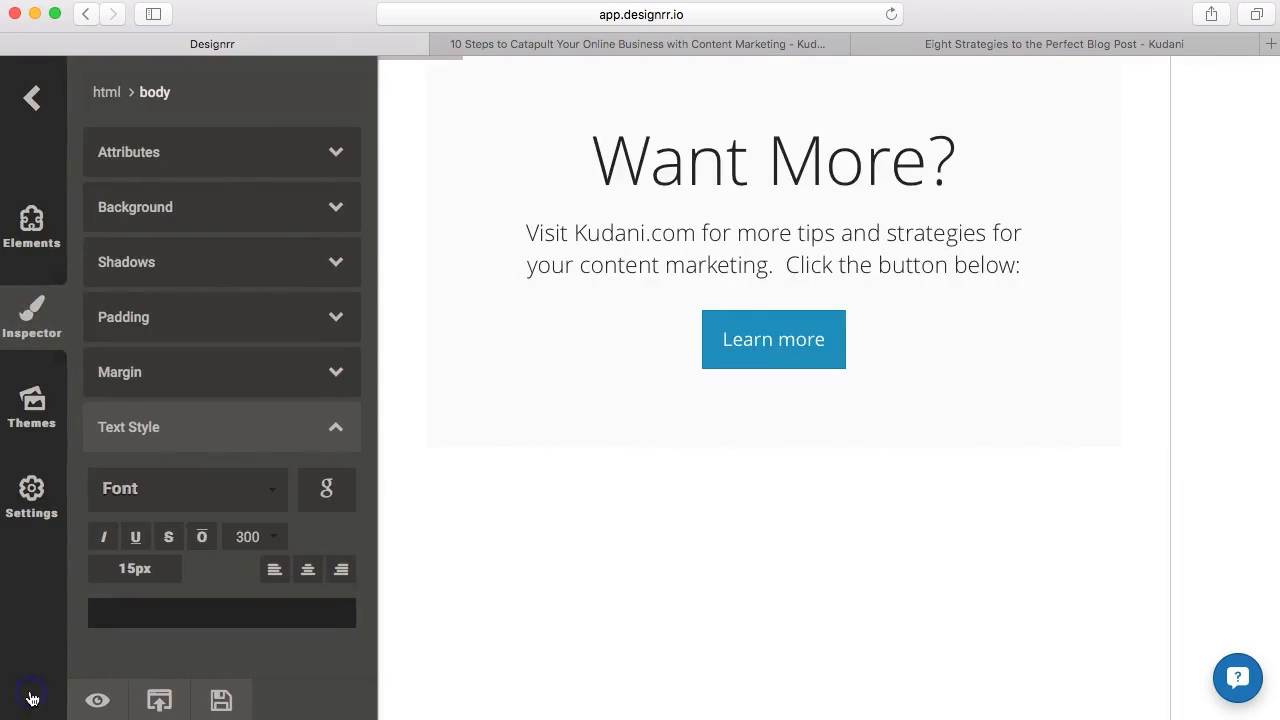
Publish the finished document as a PDF.
scroll(554, 564, up, 7)
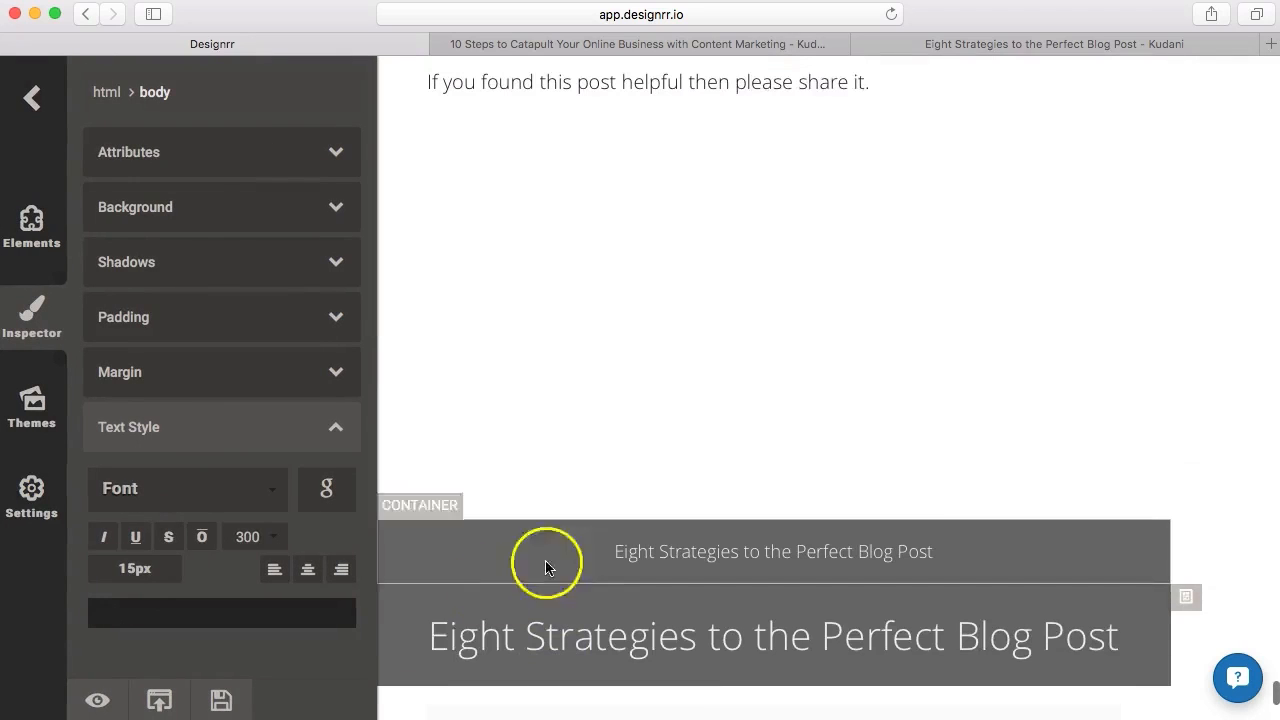
click(167, 705)
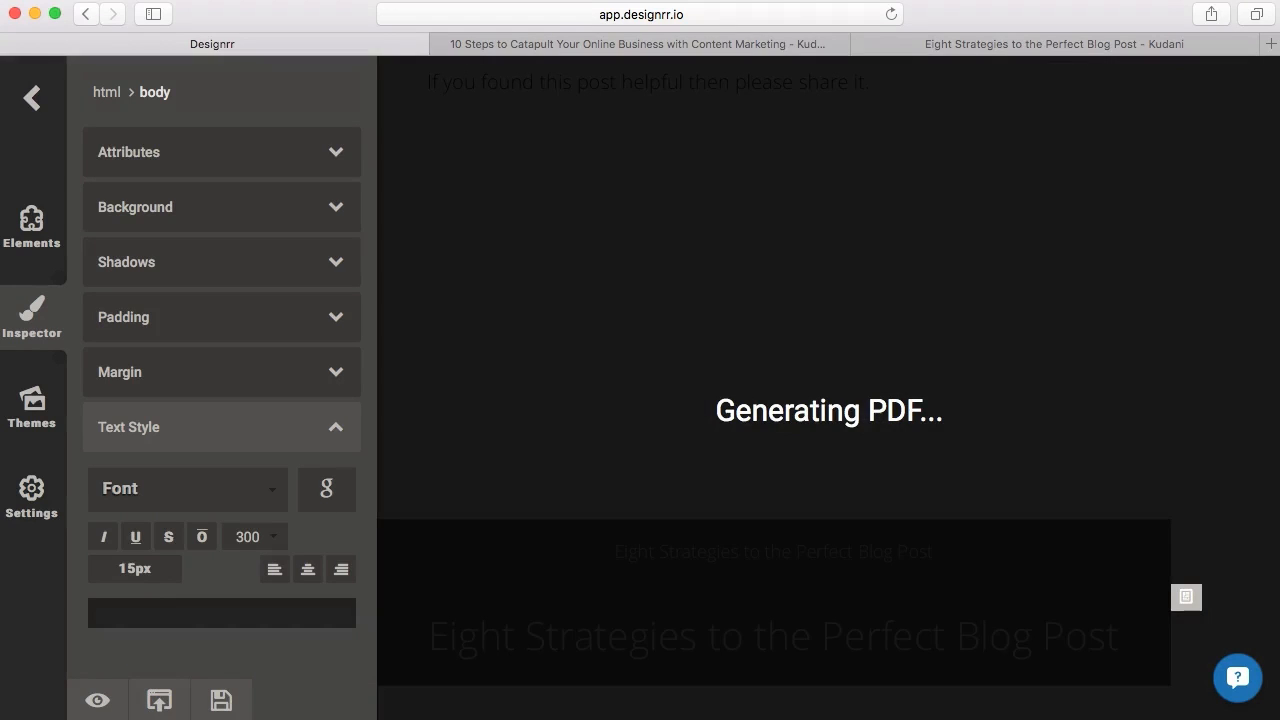
scroll(494, 366, down, 3)
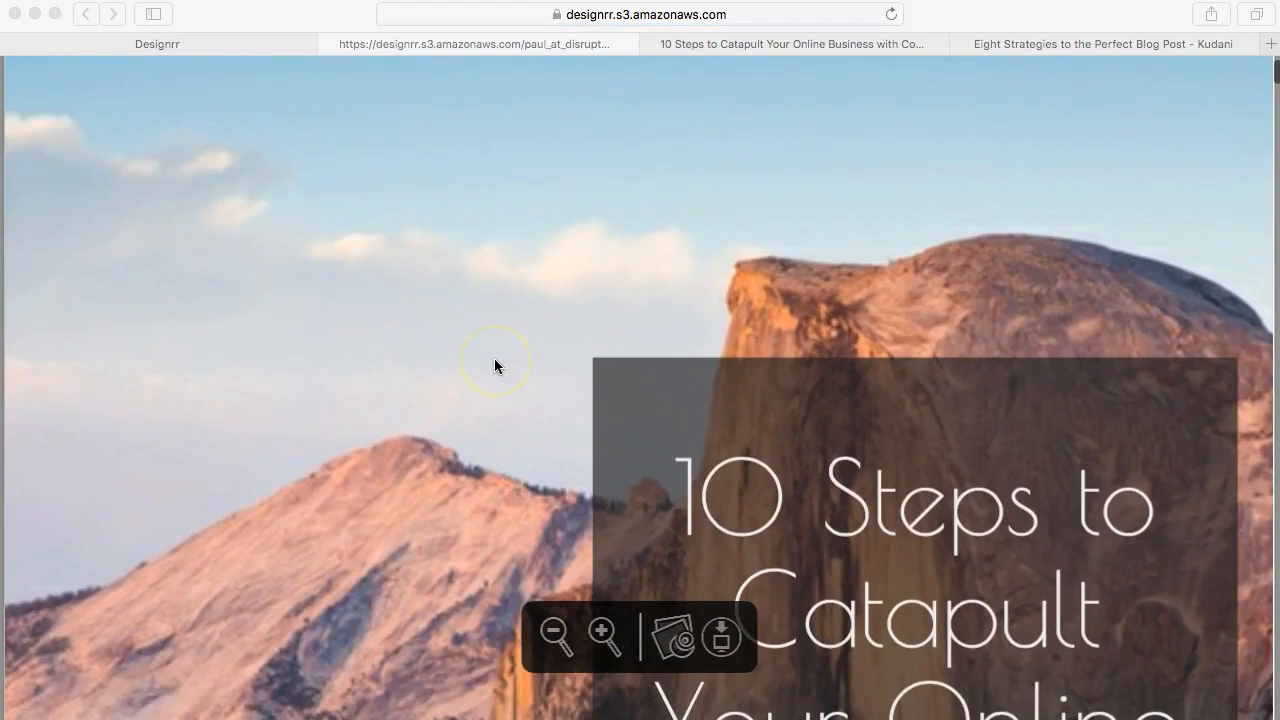
Zoom out the generated PDF until the full page width fits and examine its cover, opening pages, headers and footers.
click(556, 636)
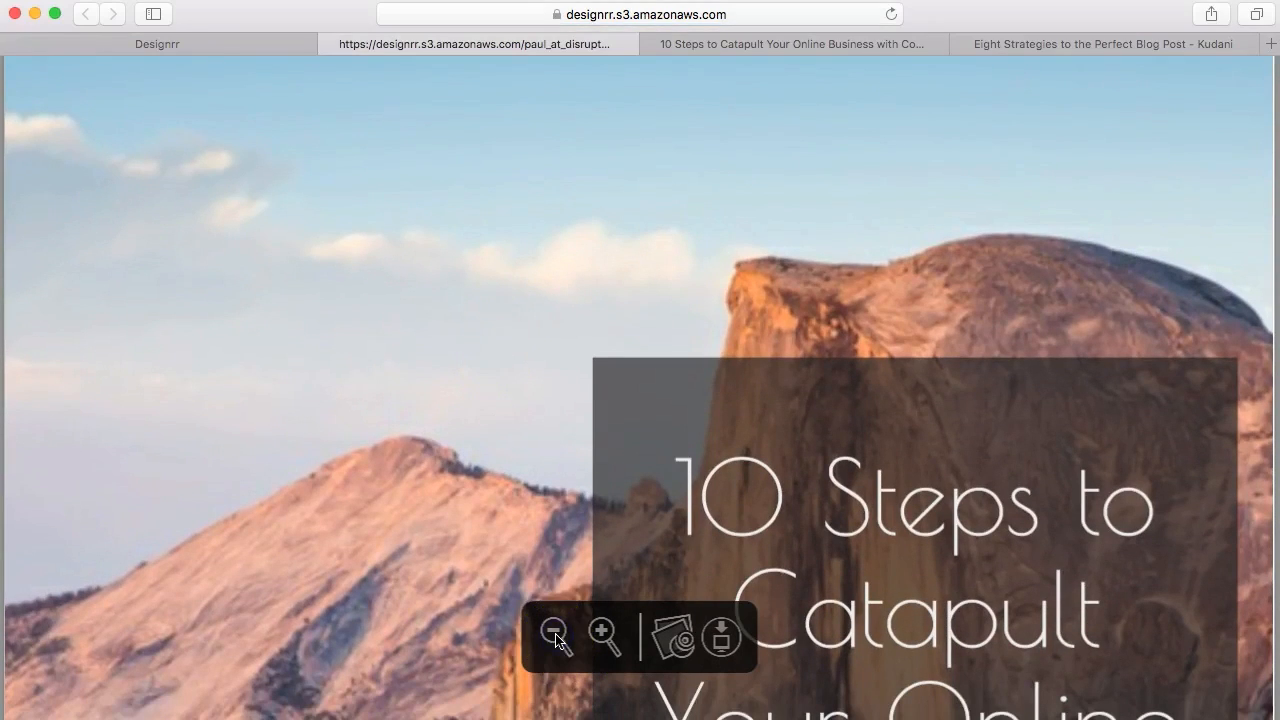
click(556, 636)
click(556, 636)
click(556, 636)
click(556, 636)
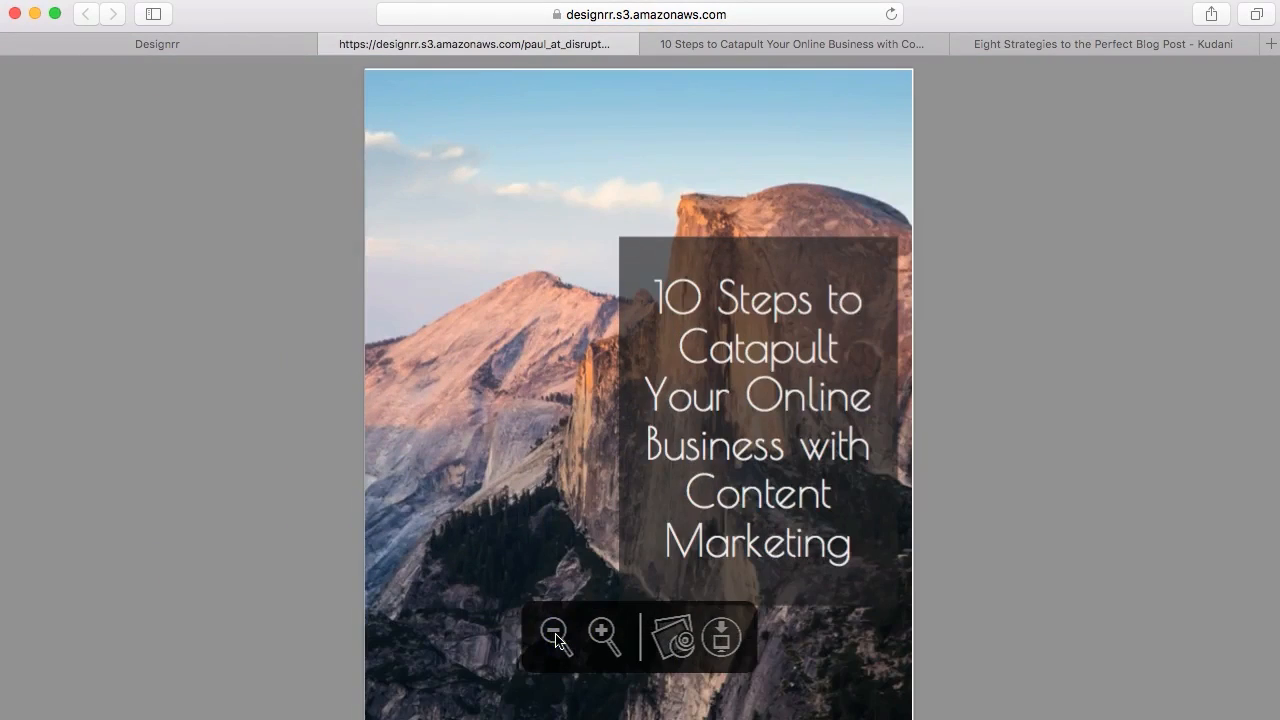
click(480, 463)
scroll(482, 463, down, 15)
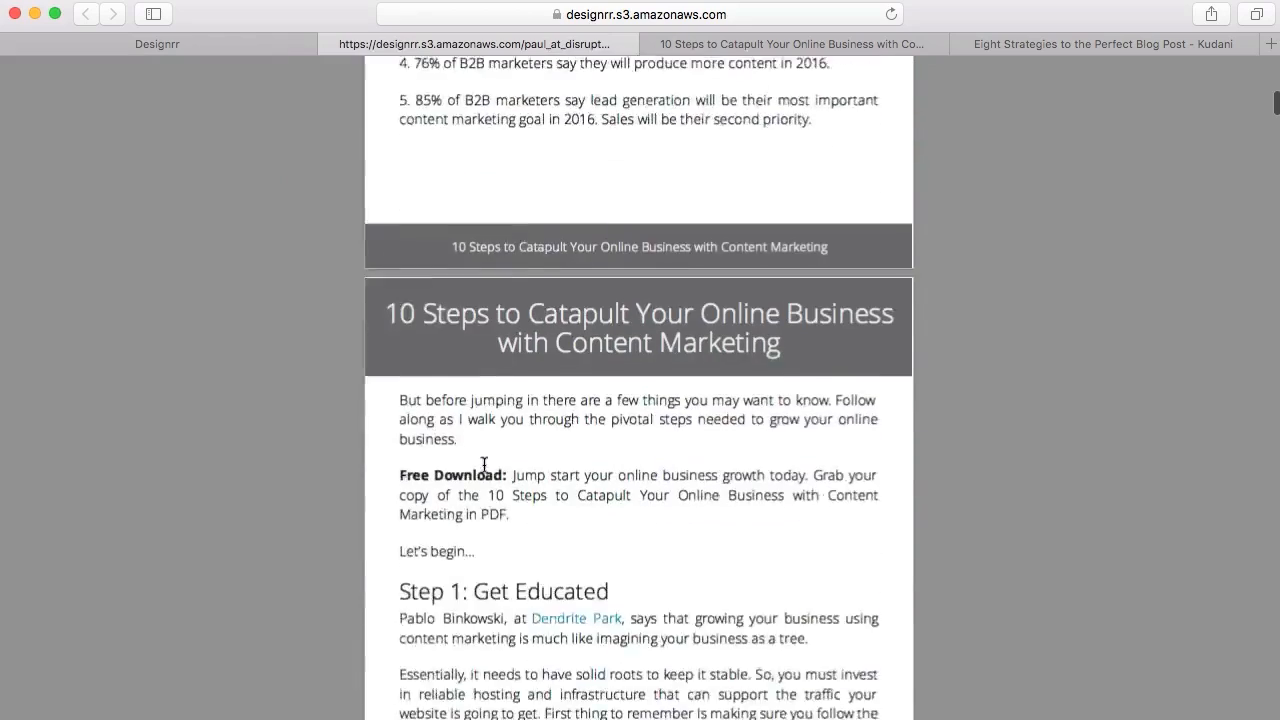
scroll(484, 463, down, 3)
click(649, 397)
scroll(651, 399, up, 7)
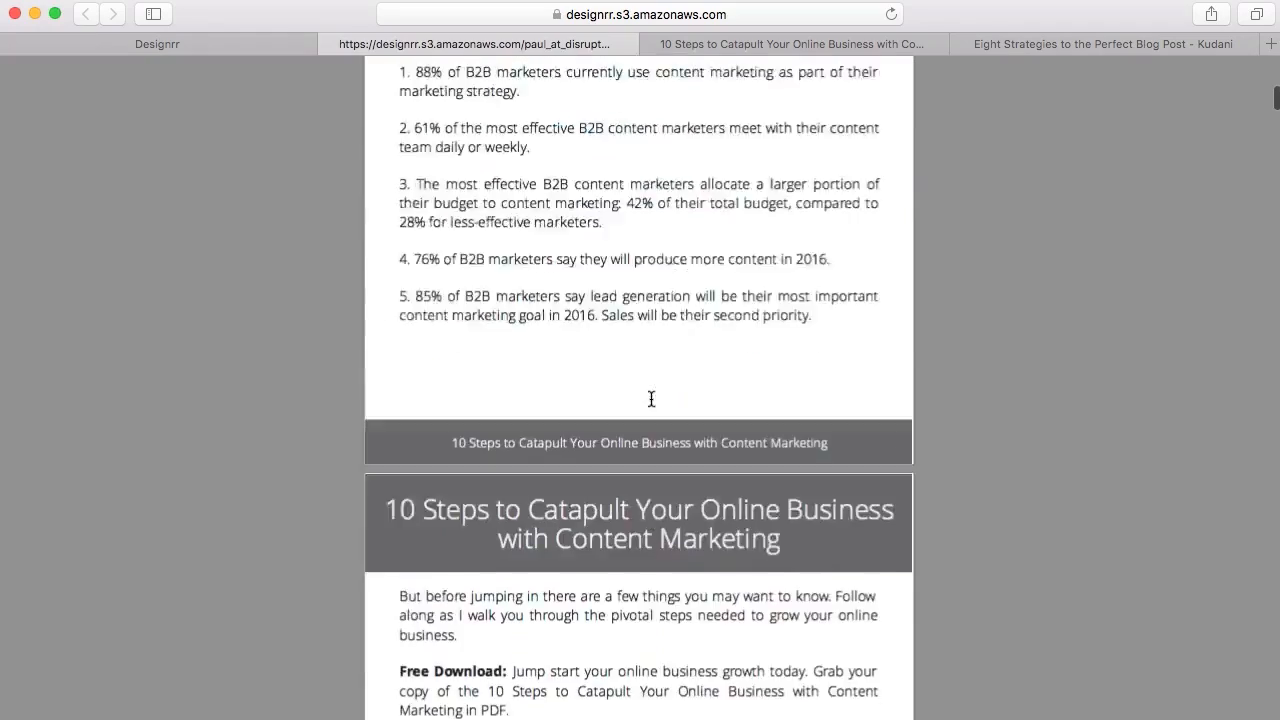
scroll(651, 399, down, 10)
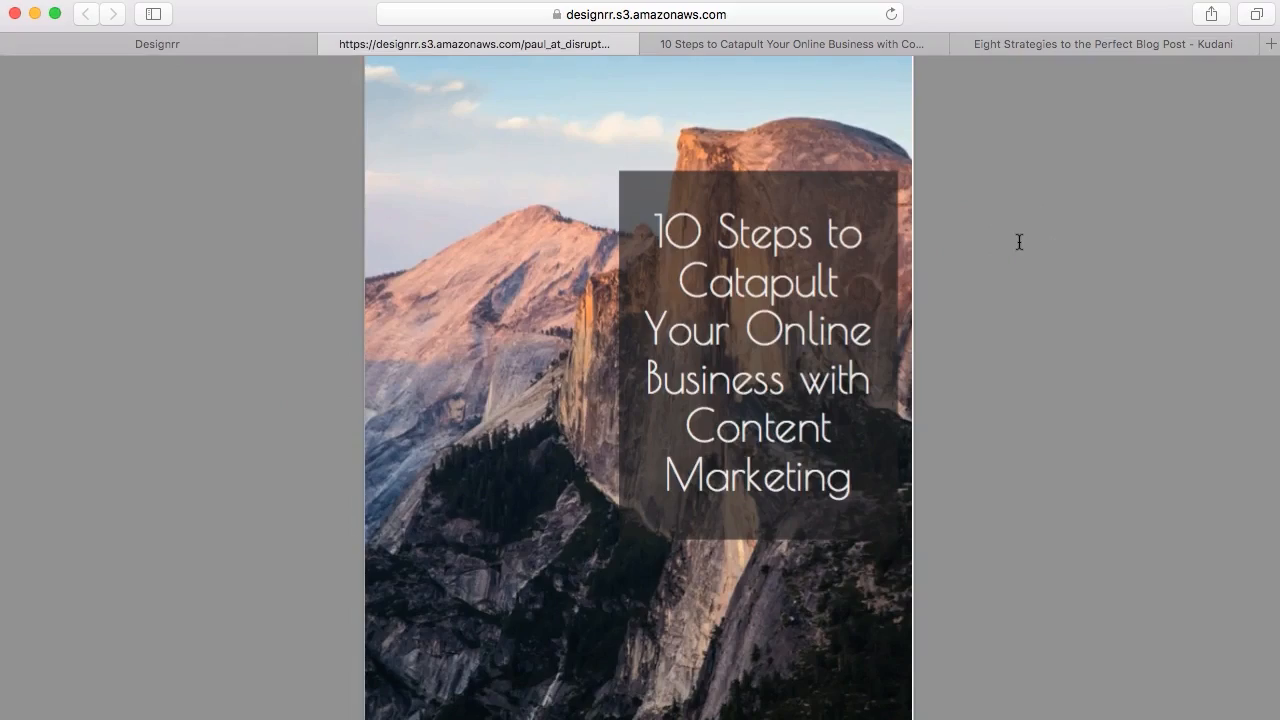